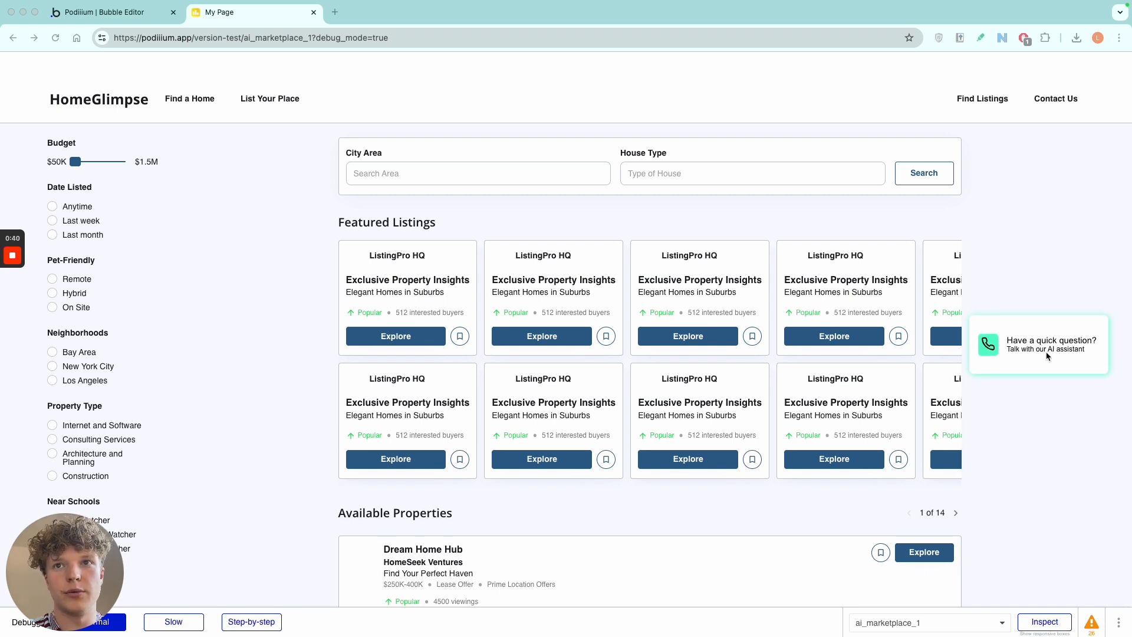
# Start a test voice call with the AI assistant on the HomeGlimpse page, then end the call.
pyautogui.click(1024, 344)
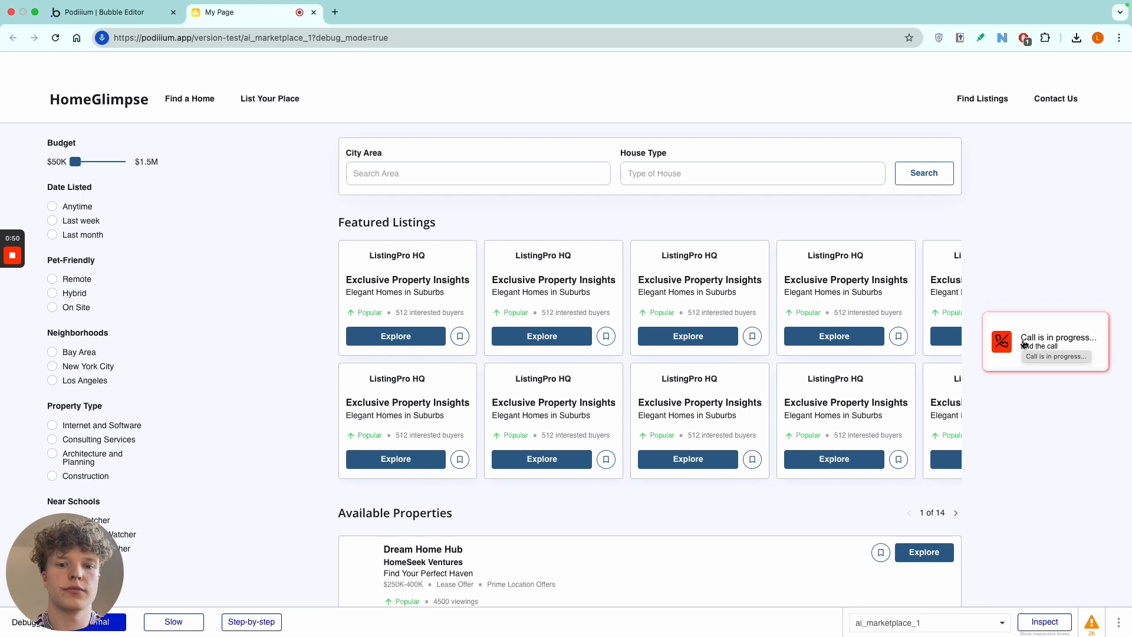
pyautogui.press('XF86AudioRaiseVolume')
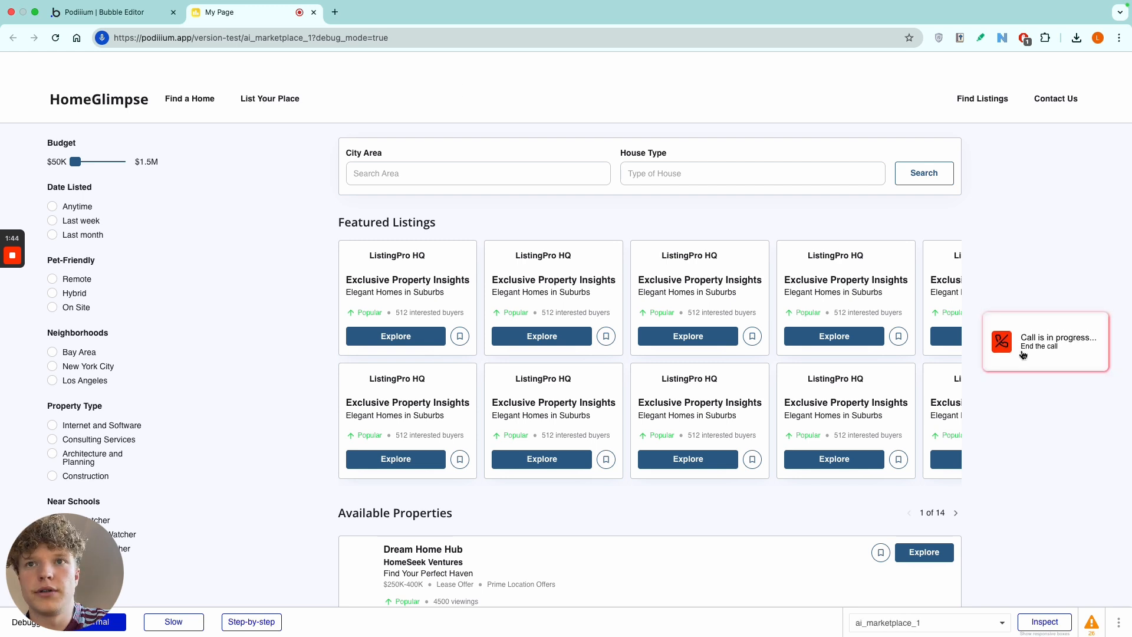
pyautogui.click(1023, 348)
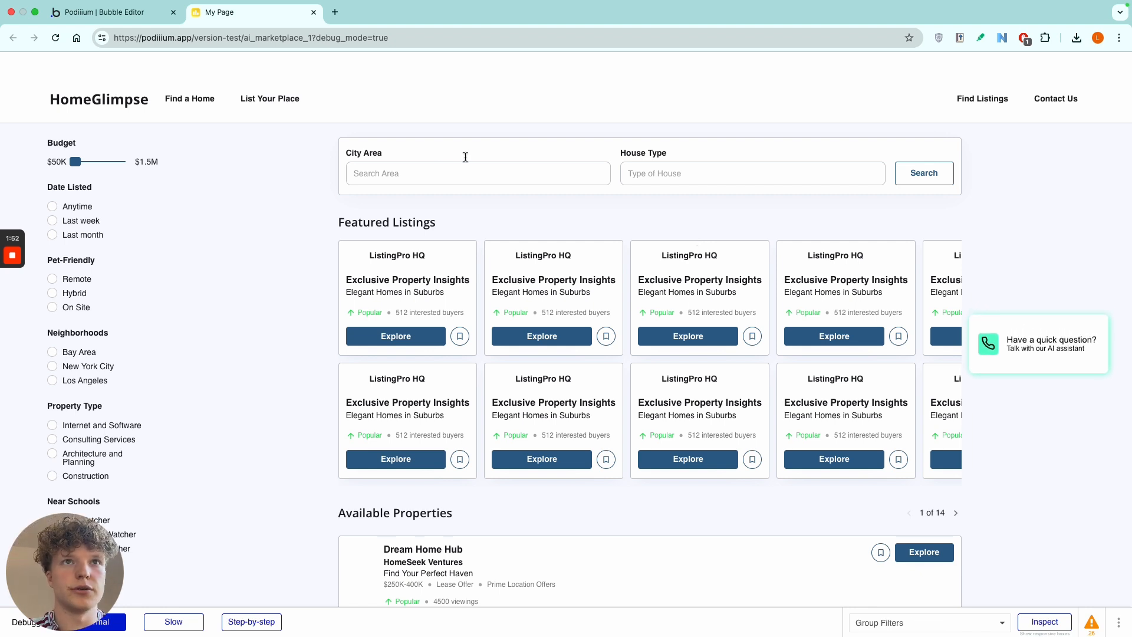
# Search the web for vapi in a new tab, go from its site to the Vapi dashboard, and close the marketing site.
pyautogui.click(335, 12)
pyautogui.write('vapi')
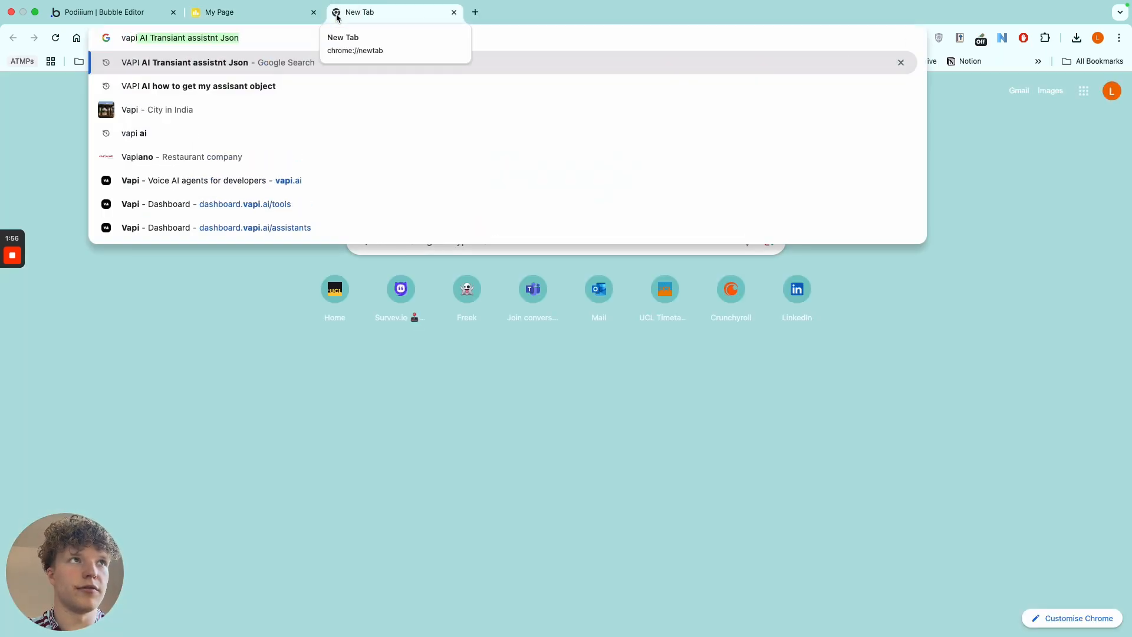
pyautogui.press('Return')
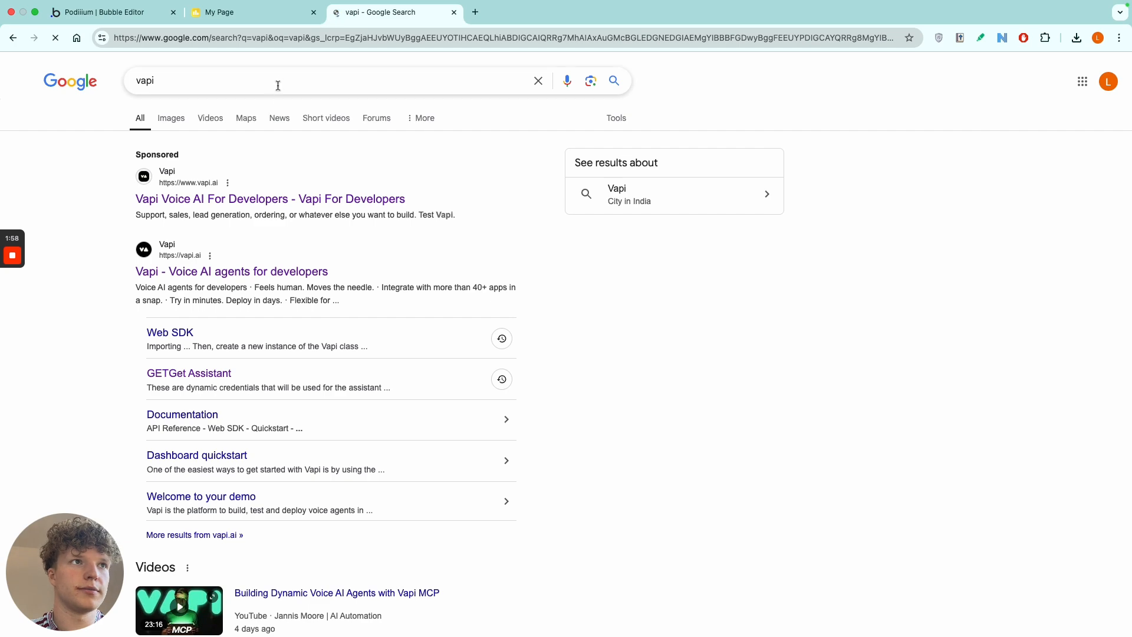
pyautogui.click(204, 271)
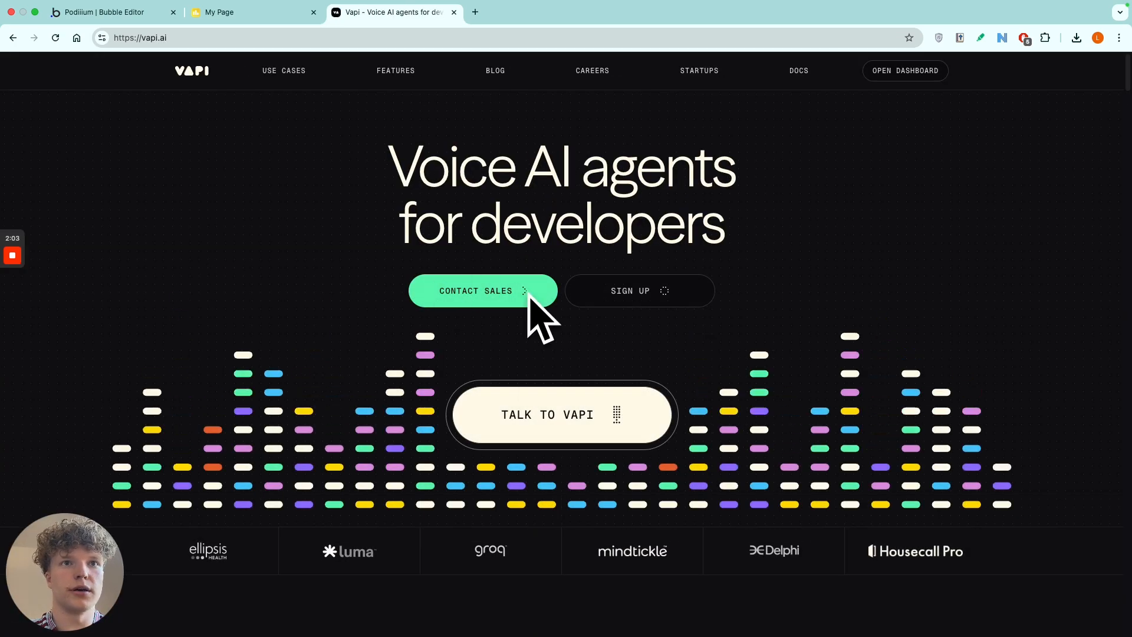
pyautogui.click(599, 288)
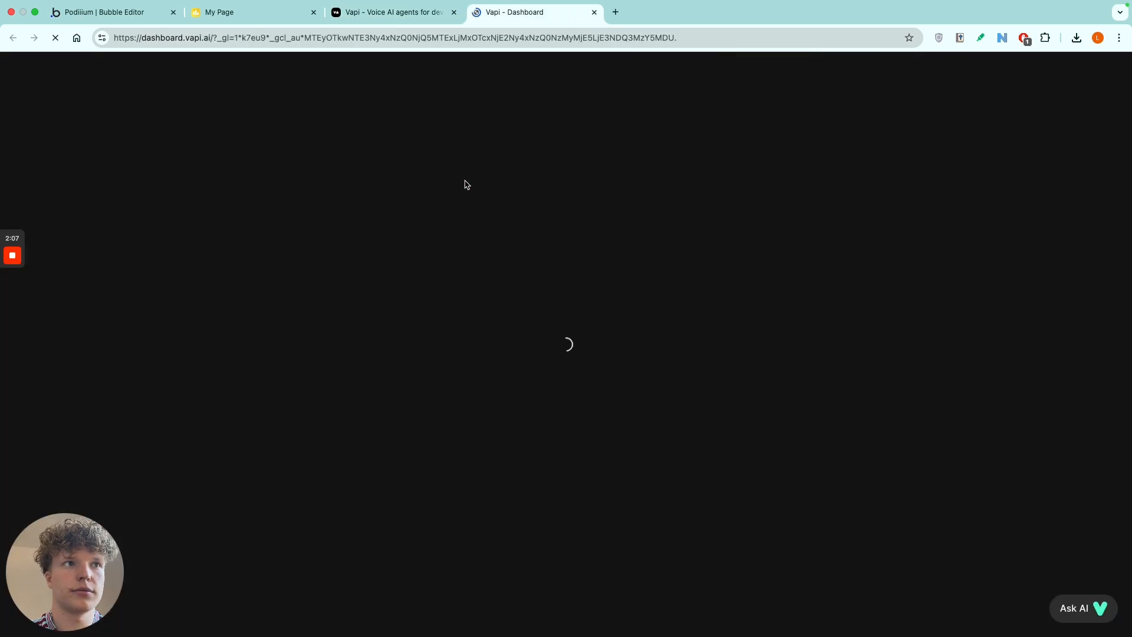
pyautogui.click(453, 12)
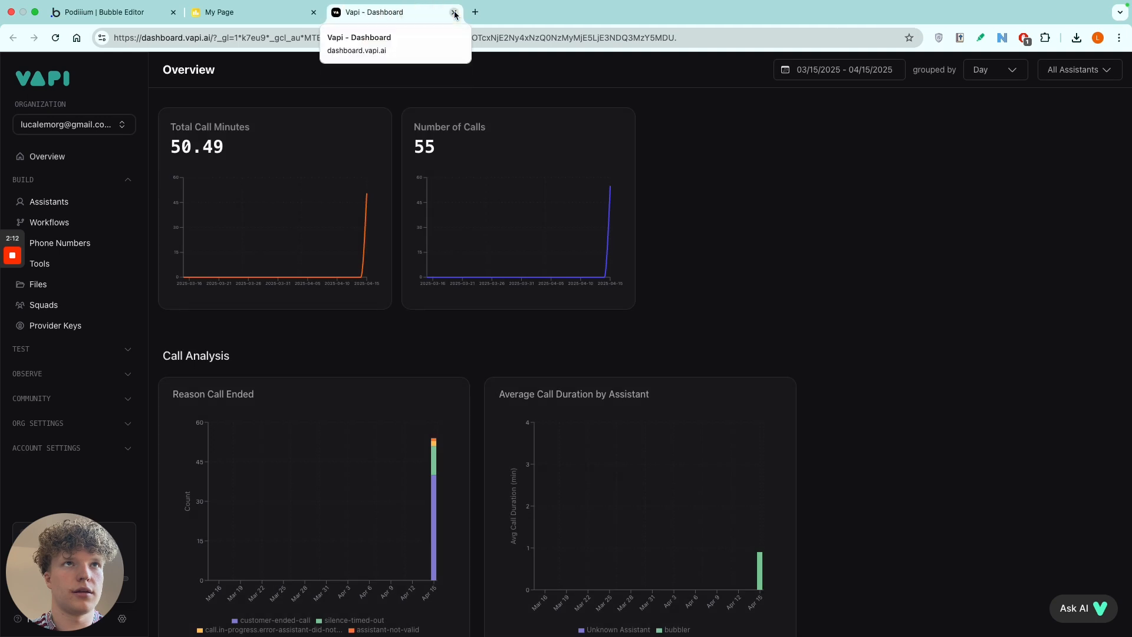
# Open the assistants section of the Vapi dashboard to view the bubbler assistant's configuration.
pyautogui.scroll(-1, 298, 307)
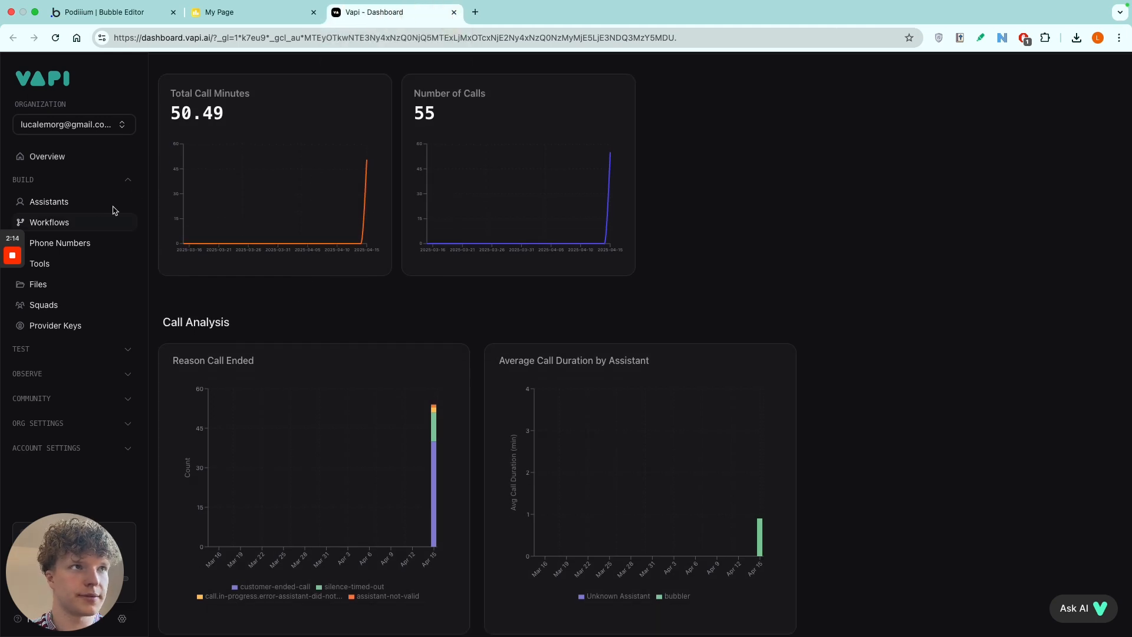
pyautogui.moveTo(15, 239)
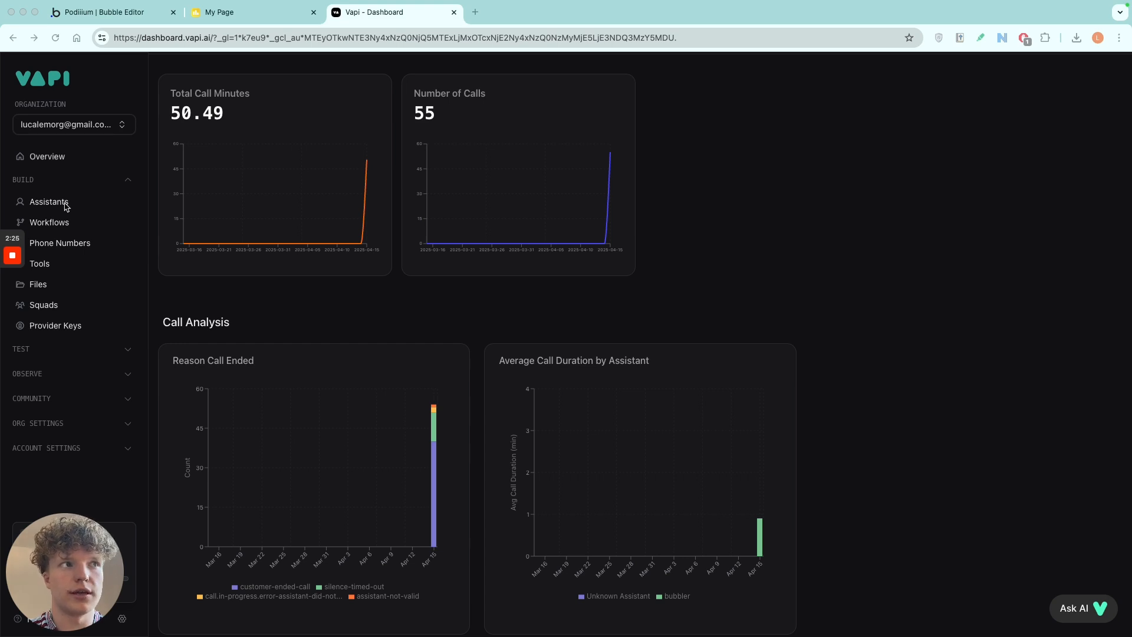
pyautogui.click(63, 222)
pyautogui.click(61, 206)
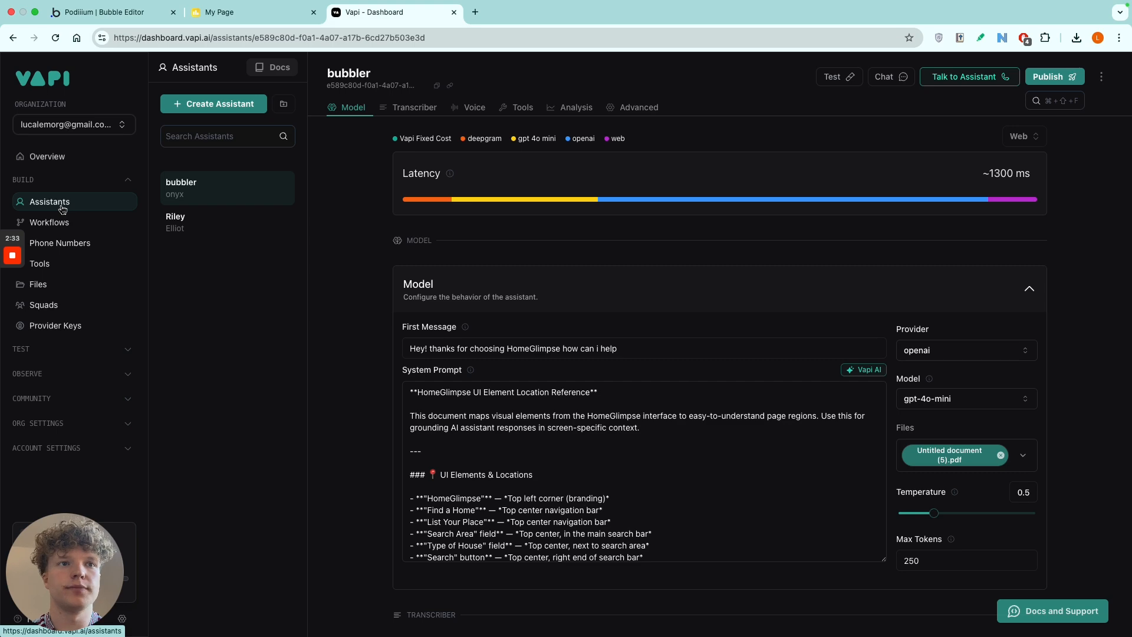
# Switch to the Bubble editor, find Vapi Assistant AI in the catalog of installable plugins, and close the catalog.
pyautogui.click(136, 13)
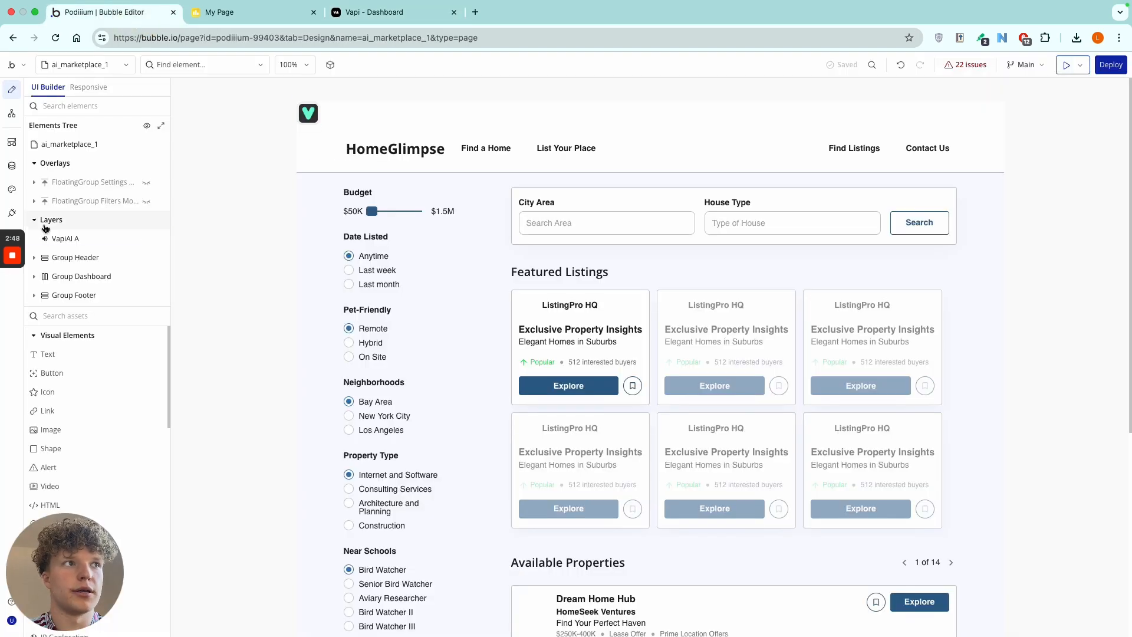
pyautogui.click(11, 212)
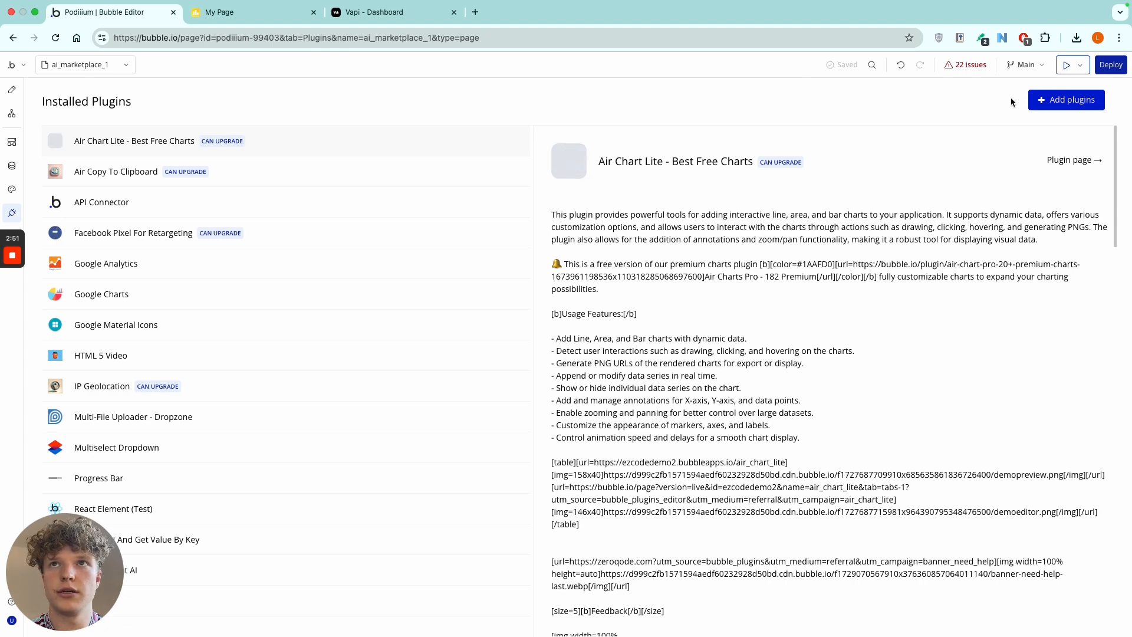
pyautogui.click(1060, 105)
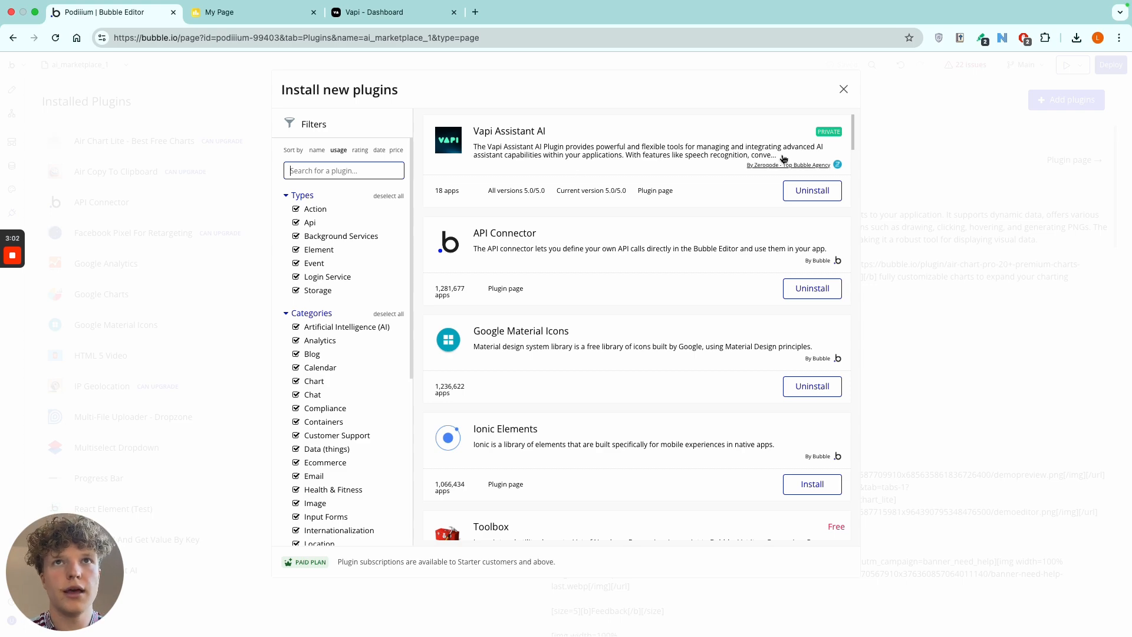
pyautogui.click(843, 90)
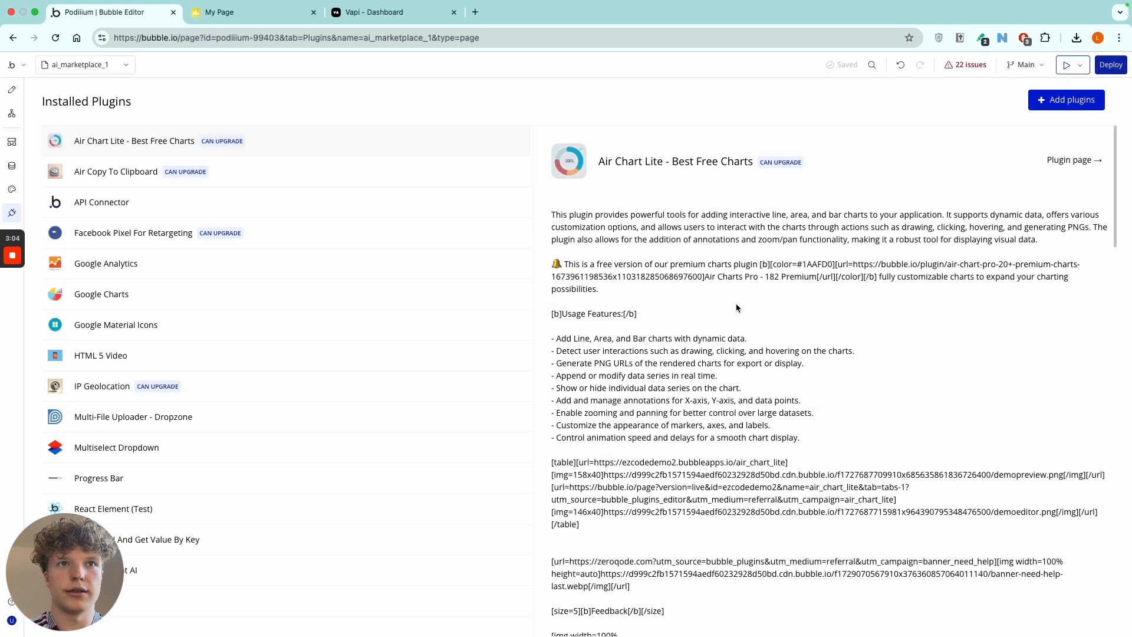
# Open the installed Vapi Assistant AI plugin's details and review its API key and public key fields.
pyautogui.scroll(-5, 746, 303)
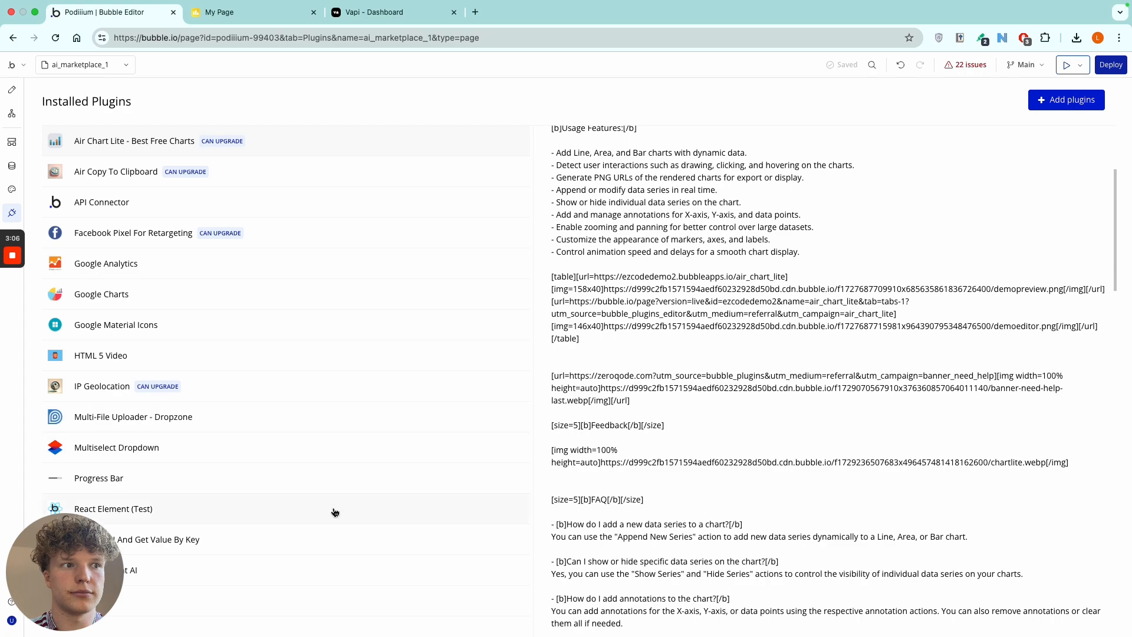
pyautogui.click(323, 567)
pyautogui.moveTo(66, 561); pyautogui.dragTo(1069, 561)
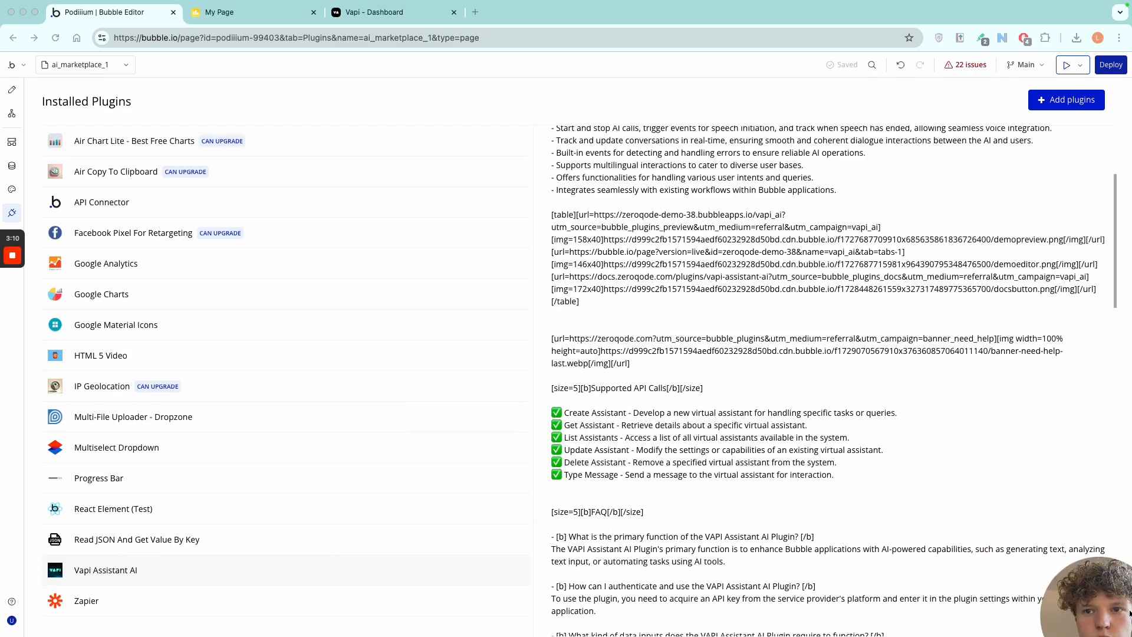
pyautogui.scroll(-12, 796, 410)
pyautogui.scroll(-4, 795, 409)
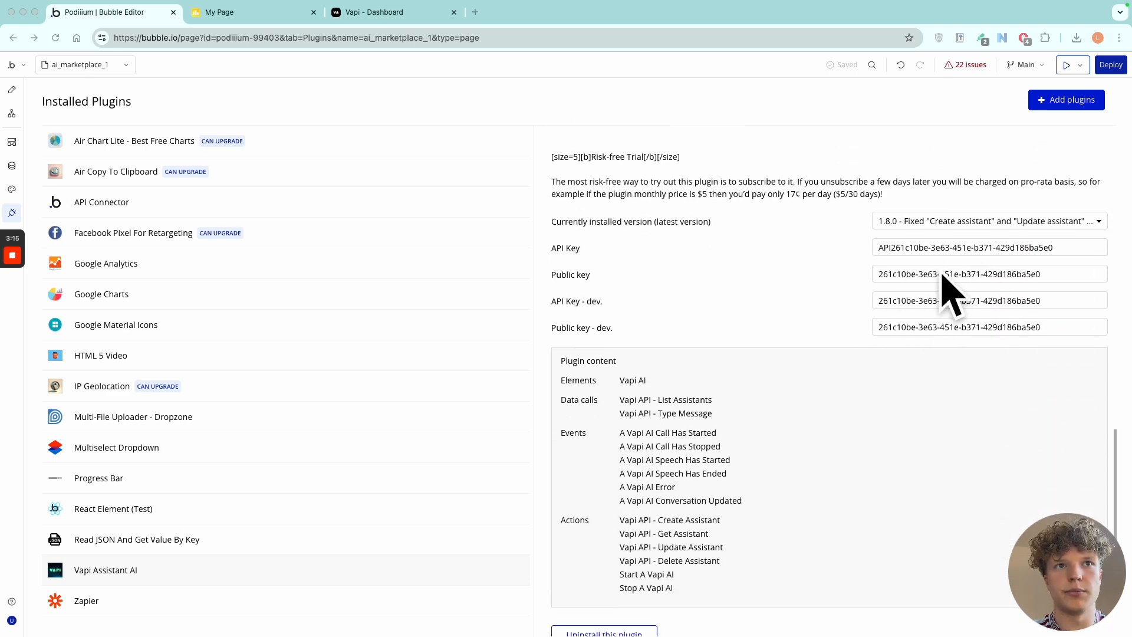
pyautogui.scroll(-2, 648, 236)
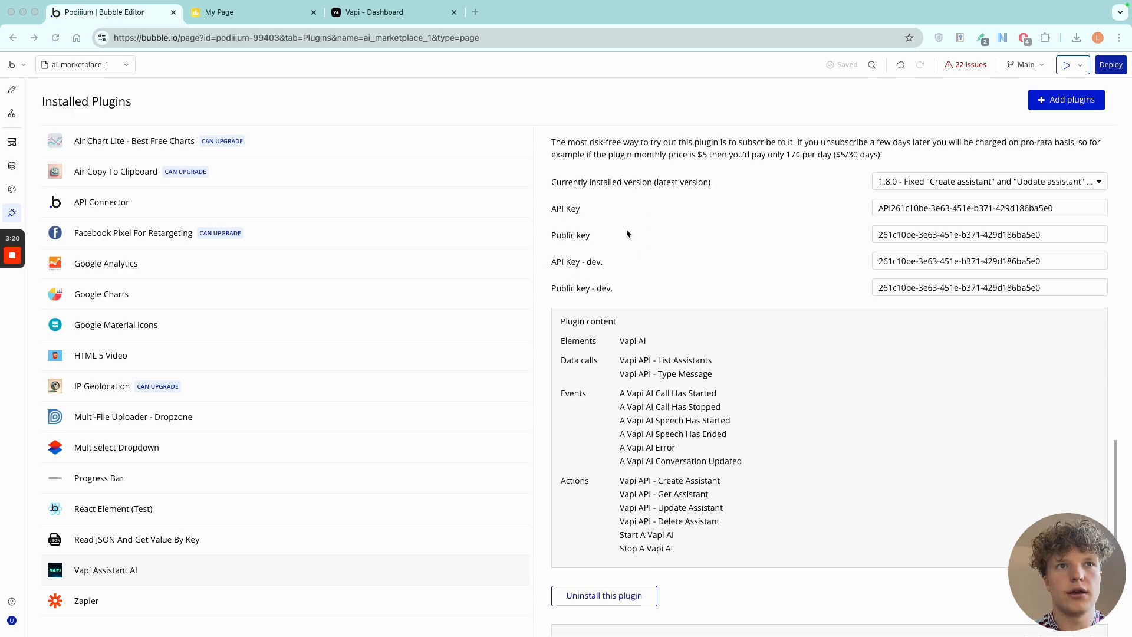
# Switch to the Vapi dashboard and open the organization's API keys page.
pyautogui.click(391, 18)
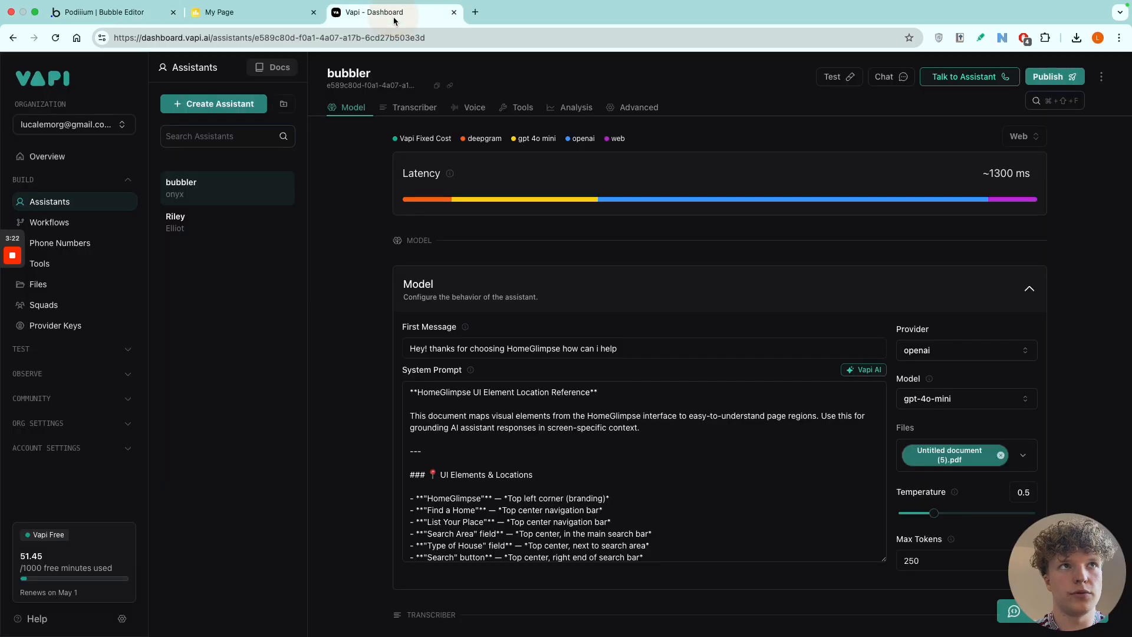
pyautogui.click(59, 400)
pyautogui.click(56, 444)
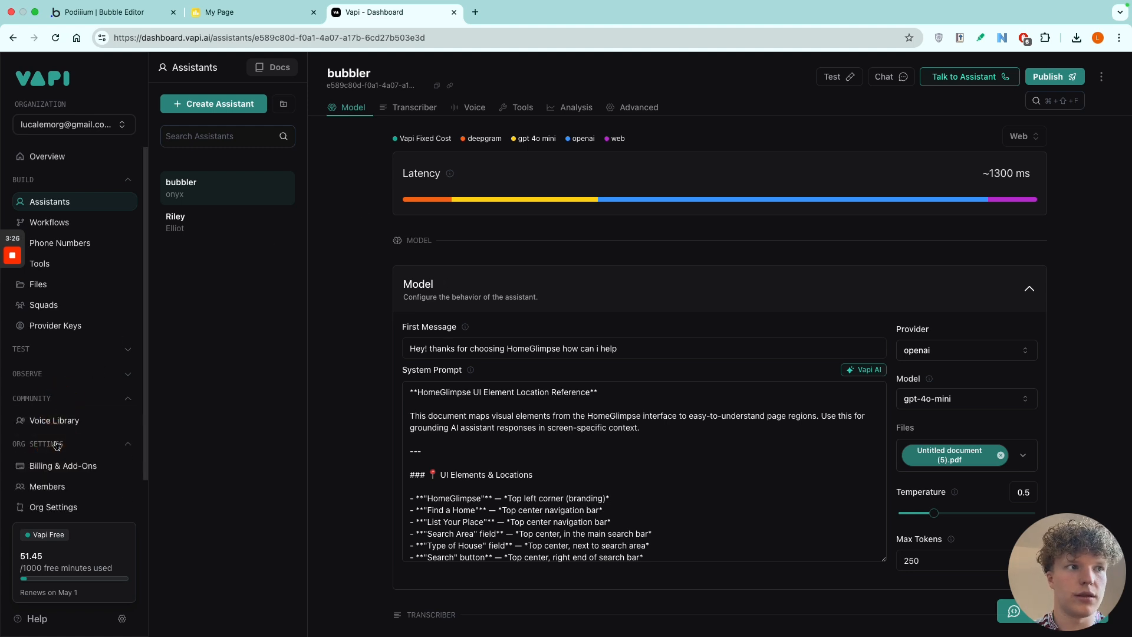
pyautogui.scroll(-1, 58, 443)
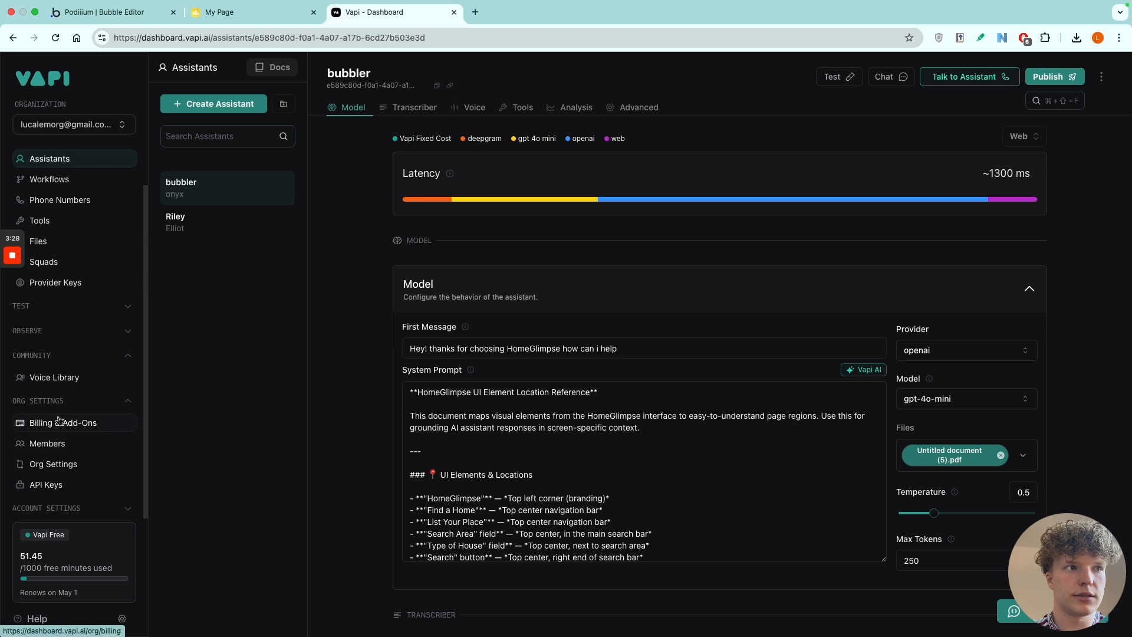
pyautogui.click(59, 489)
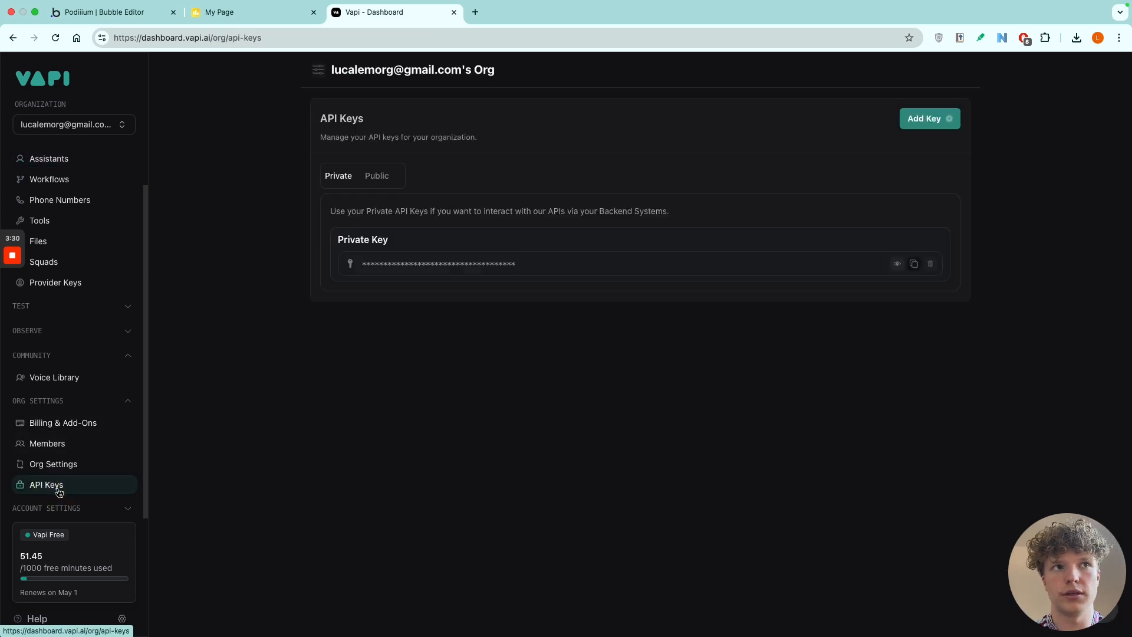
# Display the organization's public API keys and copy the value of the default Public Key.
pyautogui.click(376, 177)
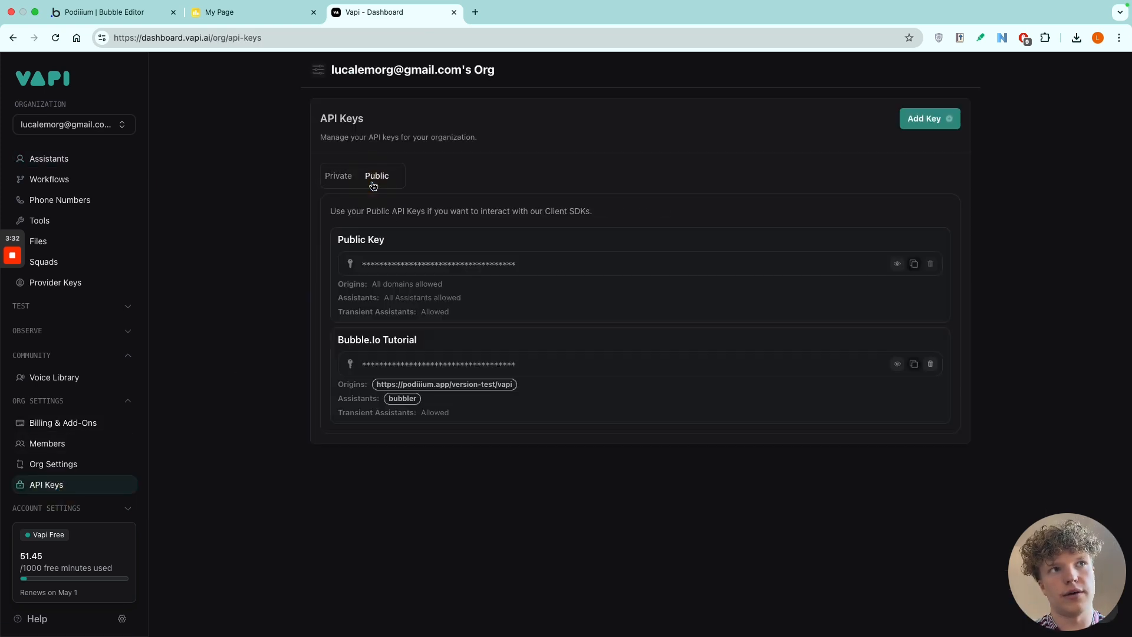
pyautogui.click(341, 180)
pyautogui.click(378, 177)
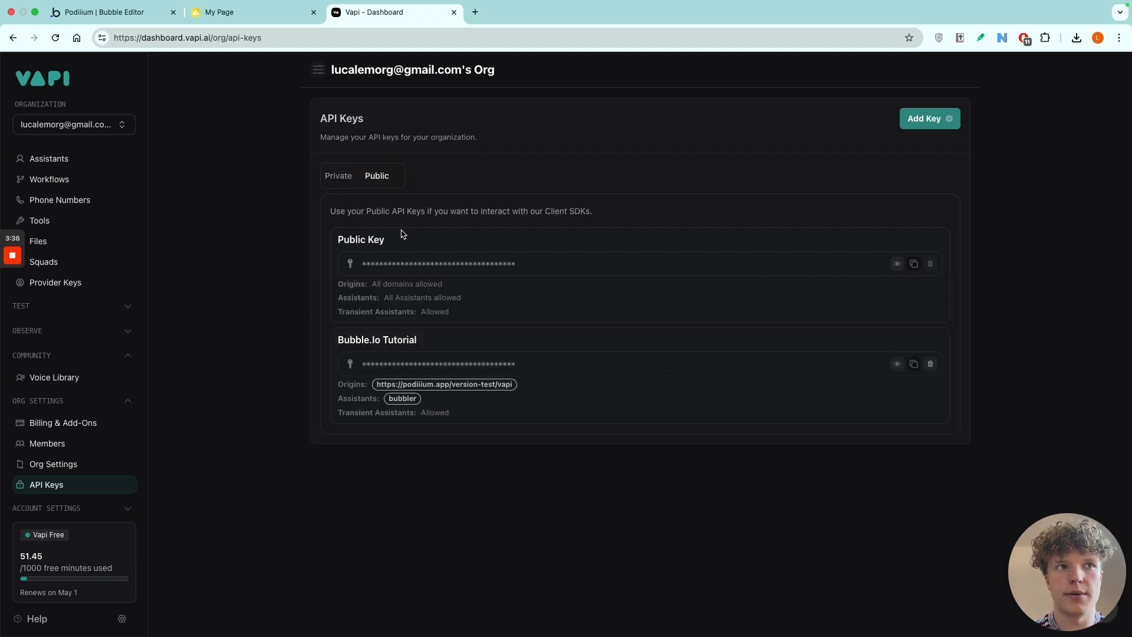
pyautogui.click(915, 265)
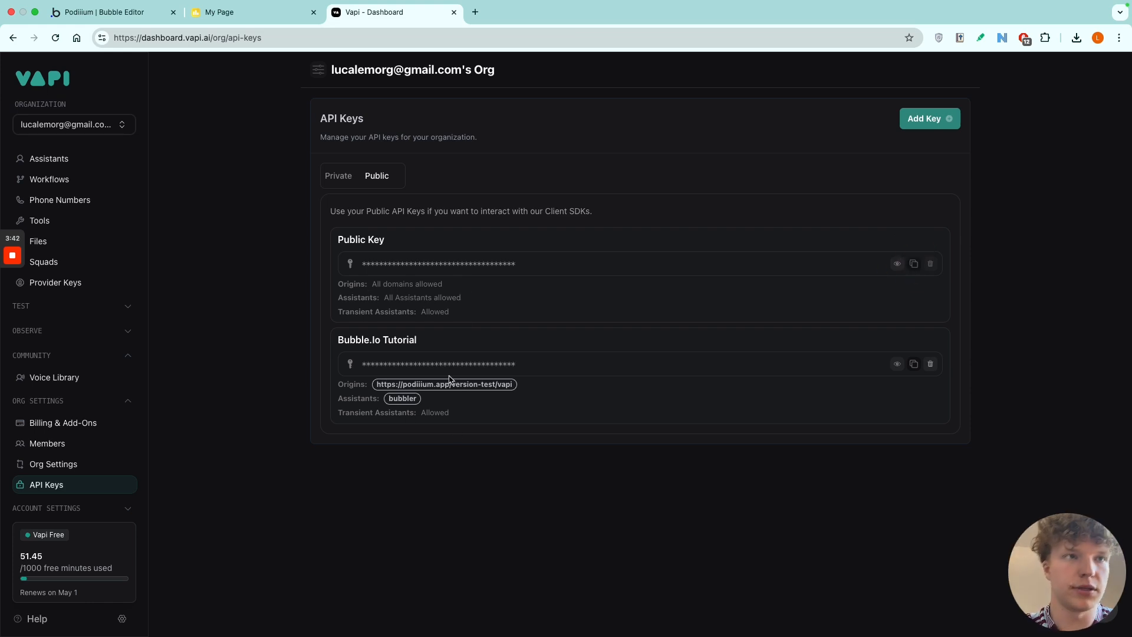
# Return to the Bubble editor and remove the "API" prefix from the Vapi Assistant AI plugin's API Key value.
pyautogui.click(264, 16)
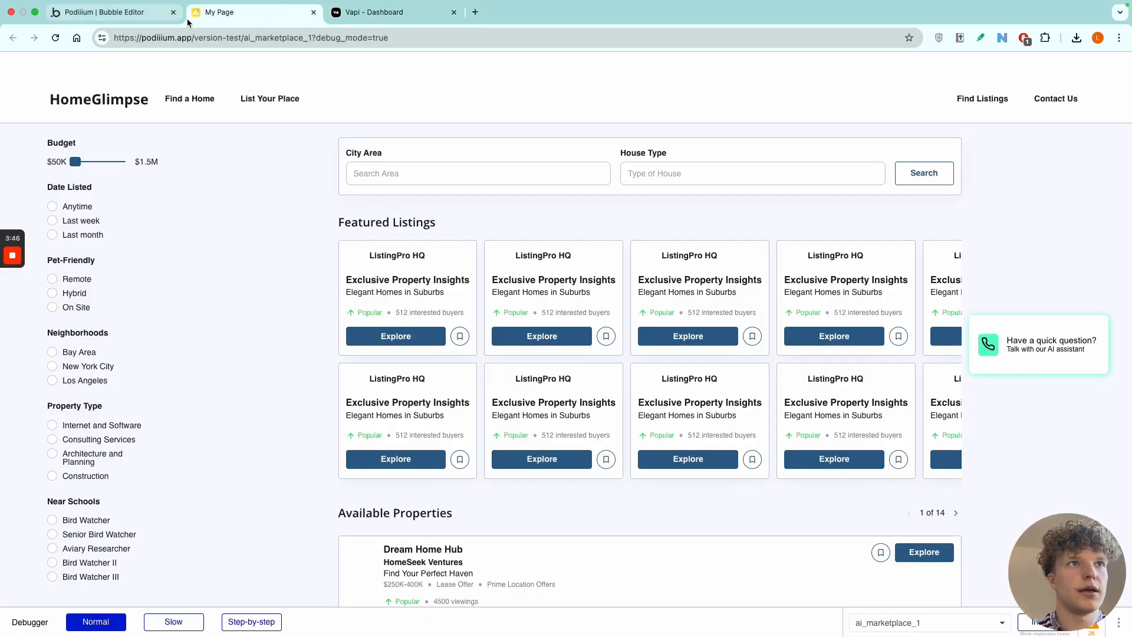
pyautogui.click(137, 16)
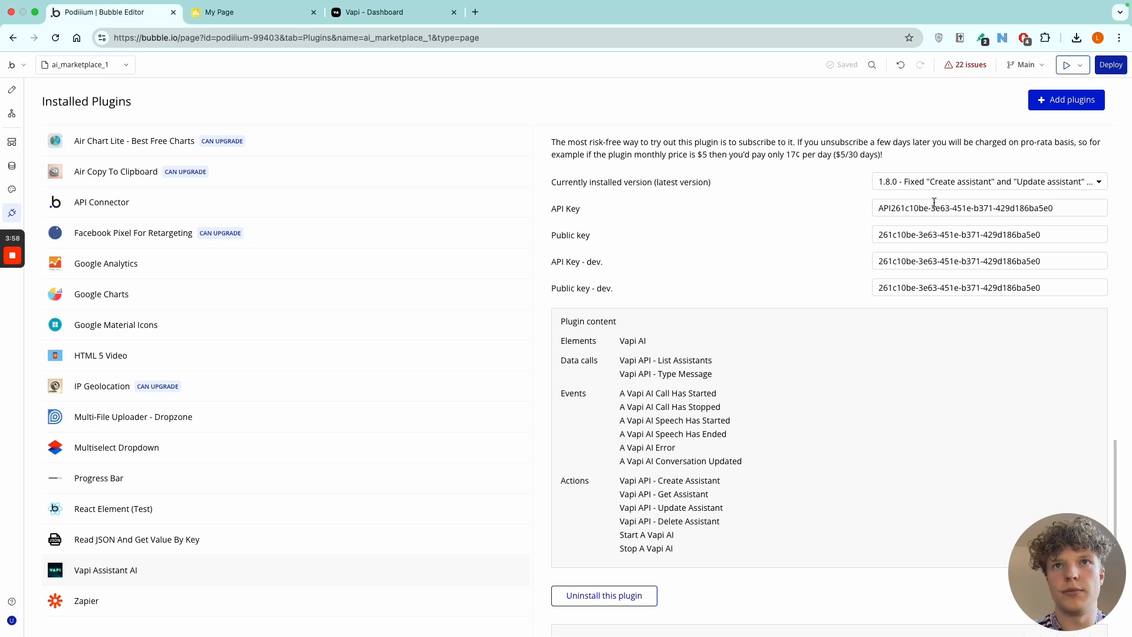
pyautogui.click(890, 207)
pyautogui.press('BackSpace')
pyautogui.press('BackSpace')
pyautogui.press('BackSpace')
pyautogui.click(807, 207)
# Begin creating a new page with AI in Bubble, choosing Landing Page as the page type.
pyautogui.scroll(1, 801, 260)
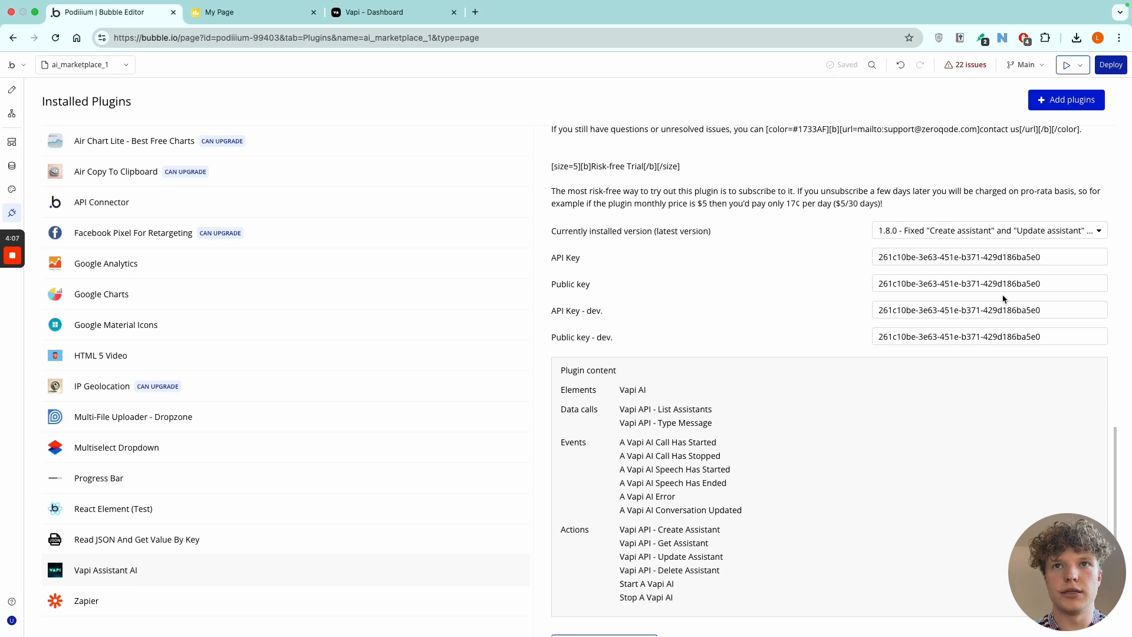
pyautogui.click(94, 61)
pyautogui.click(309, 96)
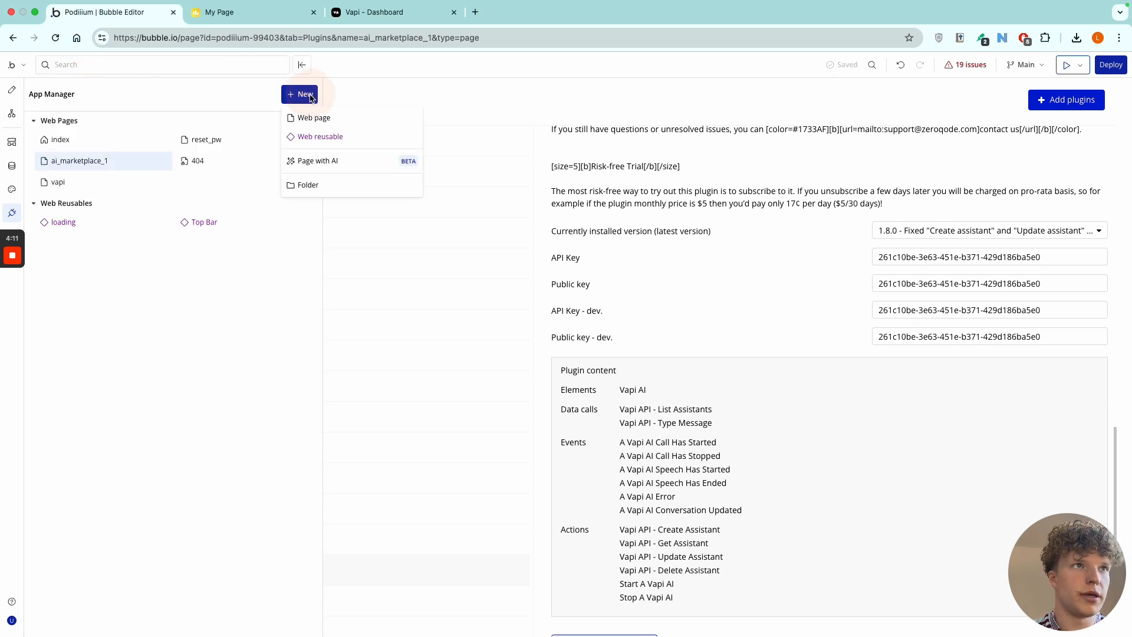
pyautogui.click(338, 161)
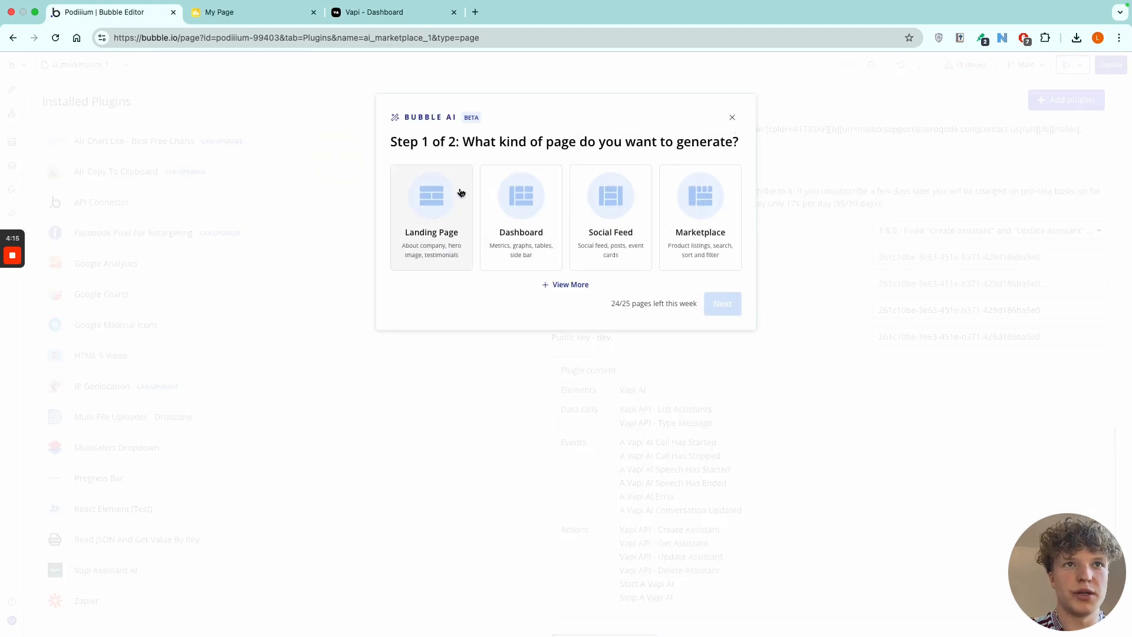
pyautogui.click(430, 200)
pyautogui.click(722, 305)
# Describe the page as "Tech start-up company based in new york" and generate it with AI.
pyautogui.click(604, 211)
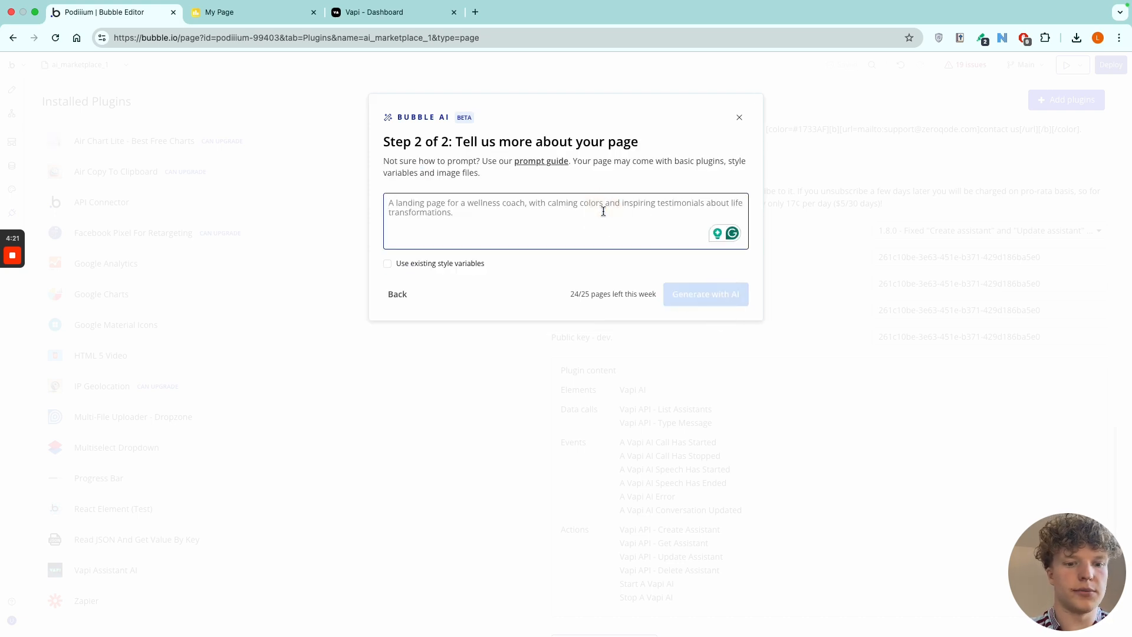
pyautogui.write('Tech start-up comapny ba')
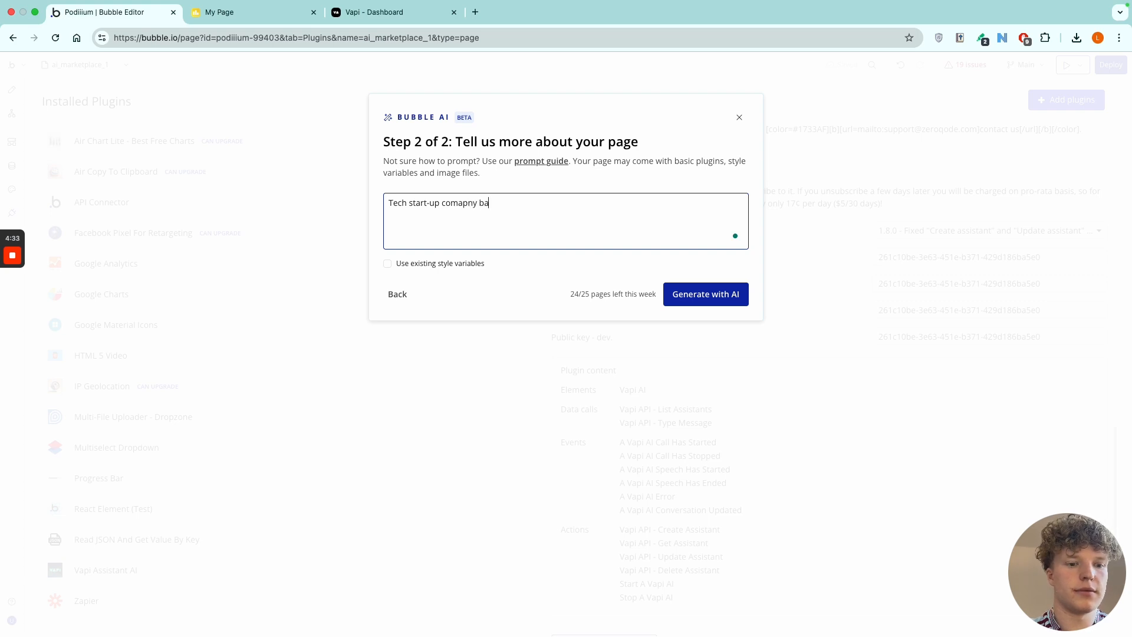
pyautogui.write('sed in new')
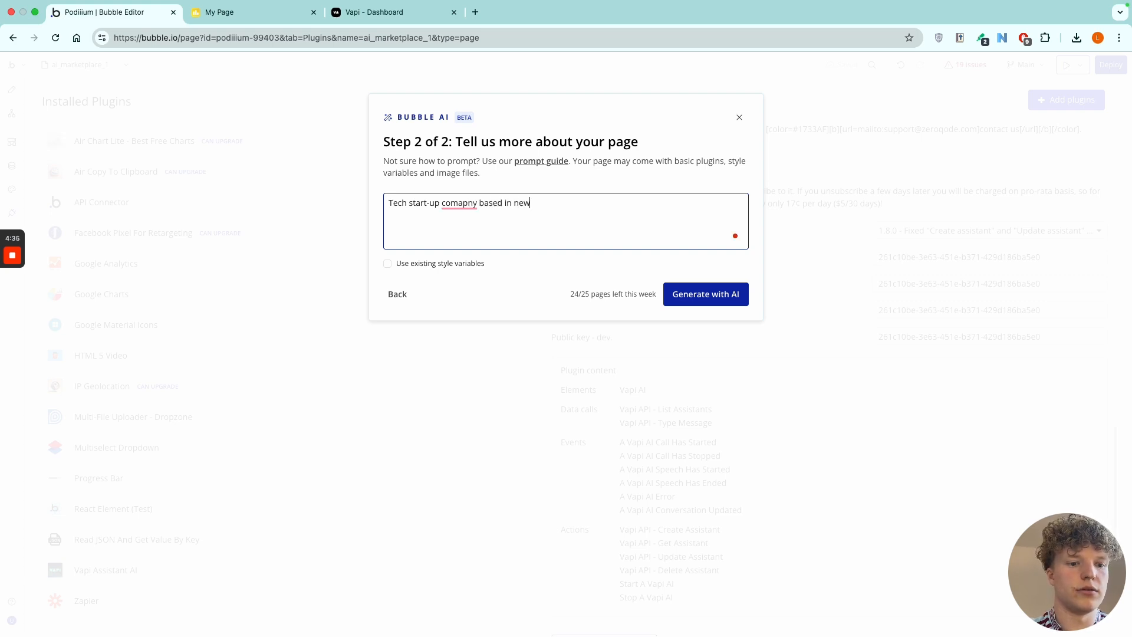
pyautogui.write('york')
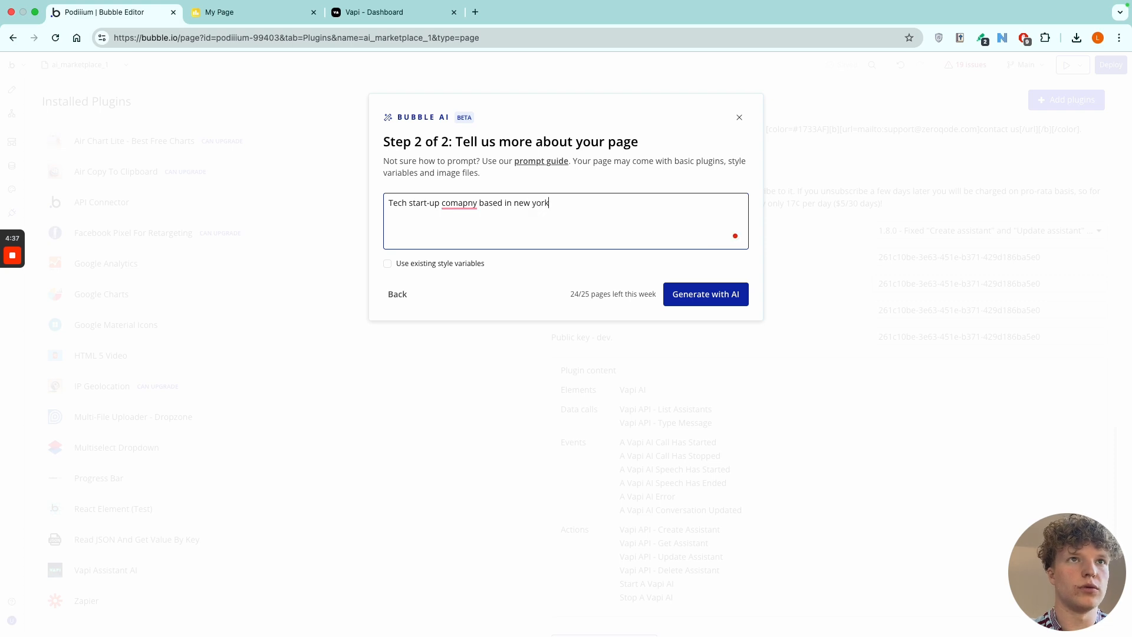
pyautogui.click(460, 204)
pyautogui.click(478, 227)
pyautogui.click(575, 205)
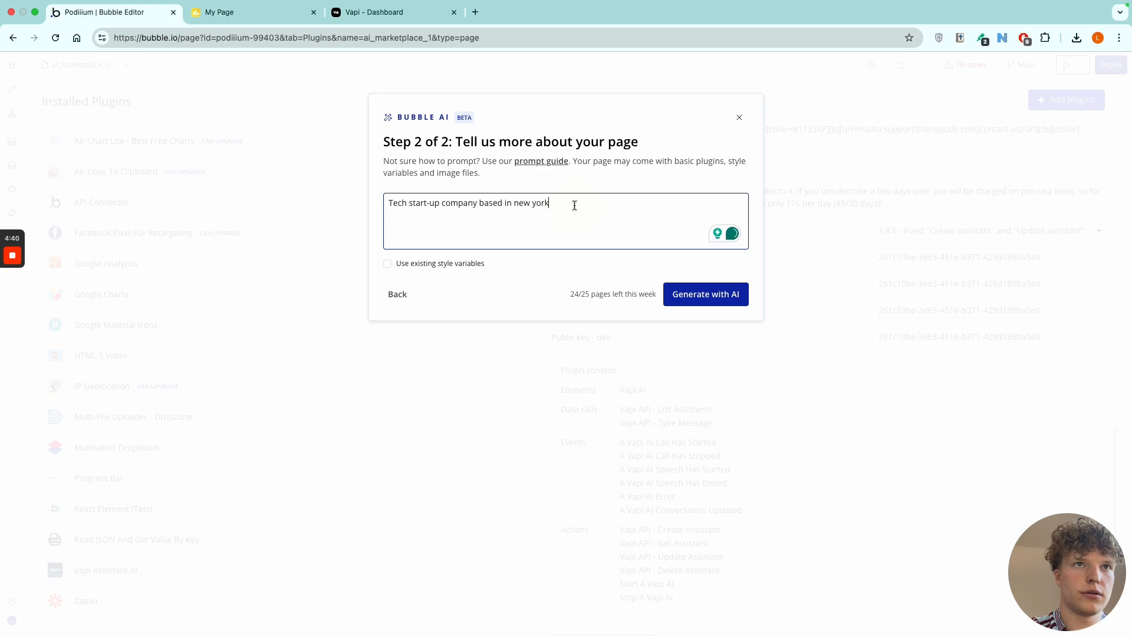
pyautogui.click(702, 289)
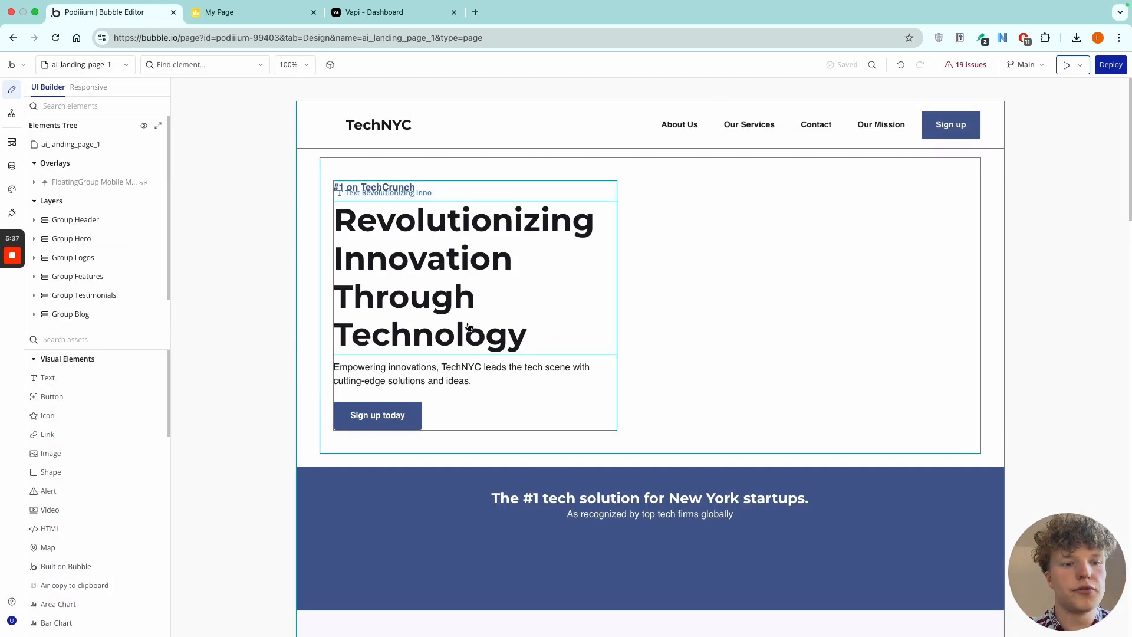
# Place a Vapi AI element among the logos in the blue section below the landing page's hero.
pyautogui.scroll(-4, 87, 414)
pyautogui.scroll(4, 87, 414)
pyautogui.scroll(-4, 87, 415)
pyautogui.scroll(-3, 88, 415)
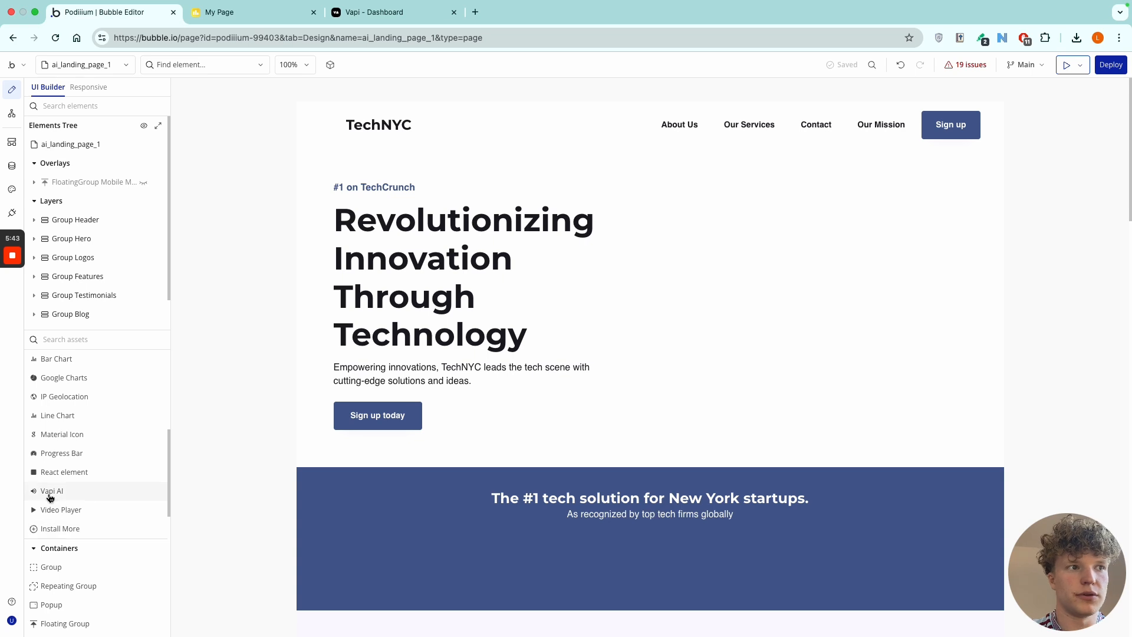
pyautogui.moveTo(52, 498); pyautogui.dragTo(341, 571)
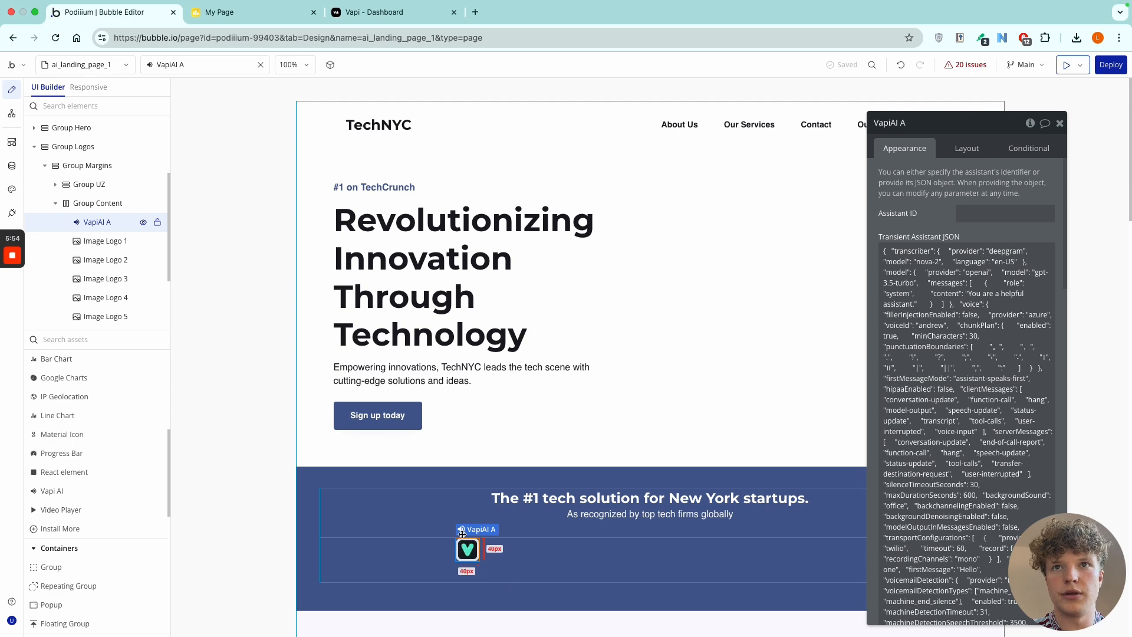
# Examine the Vapi AI element's Transient Assistant JSON, focusing on the system message content.
pyautogui.moveTo(984, 121)
pyautogui.mouseDown()
pyautogui.moveTo(934, 82)
pyautogui.moveTo(976, 87)
pyautogui.moveTo(983, 103)
pyautogui.mouseUp()
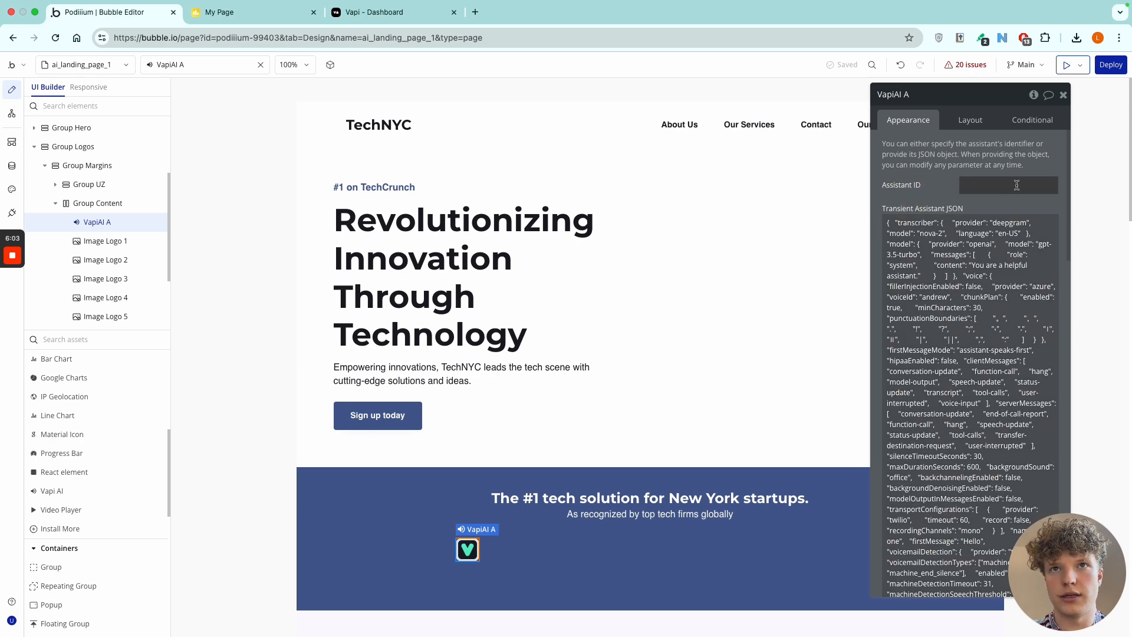
pyautogui.tripleClick(931, 286)
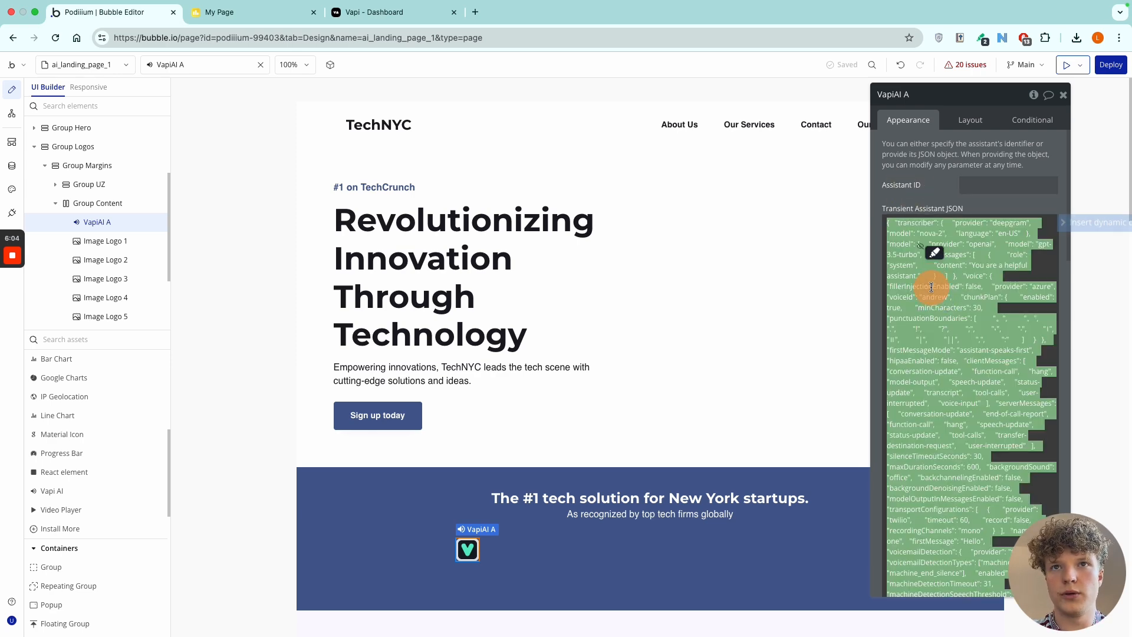
pyautogui.click(917, 219)
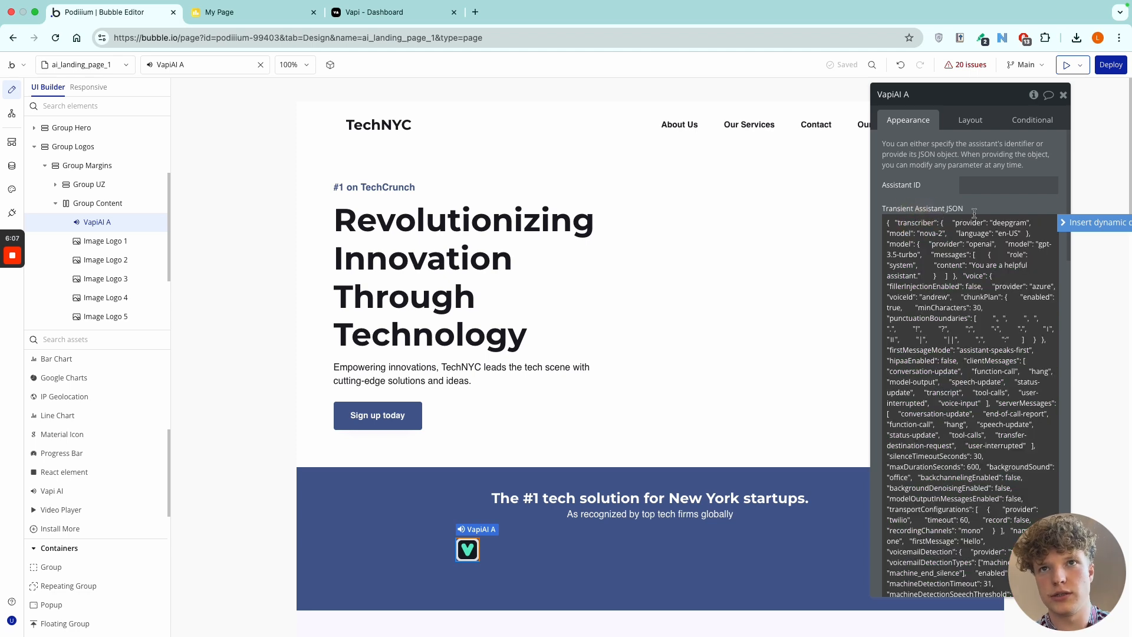
pyautogui.scroll(-5, 951, 406)
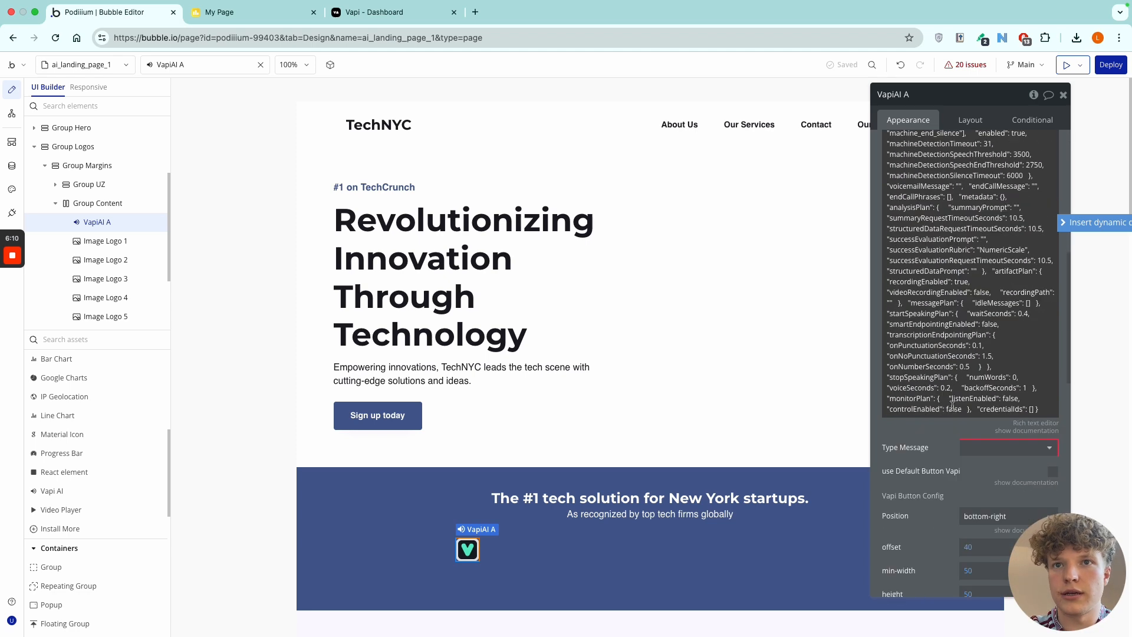
pyautogui.scroll(5, 962, 320)
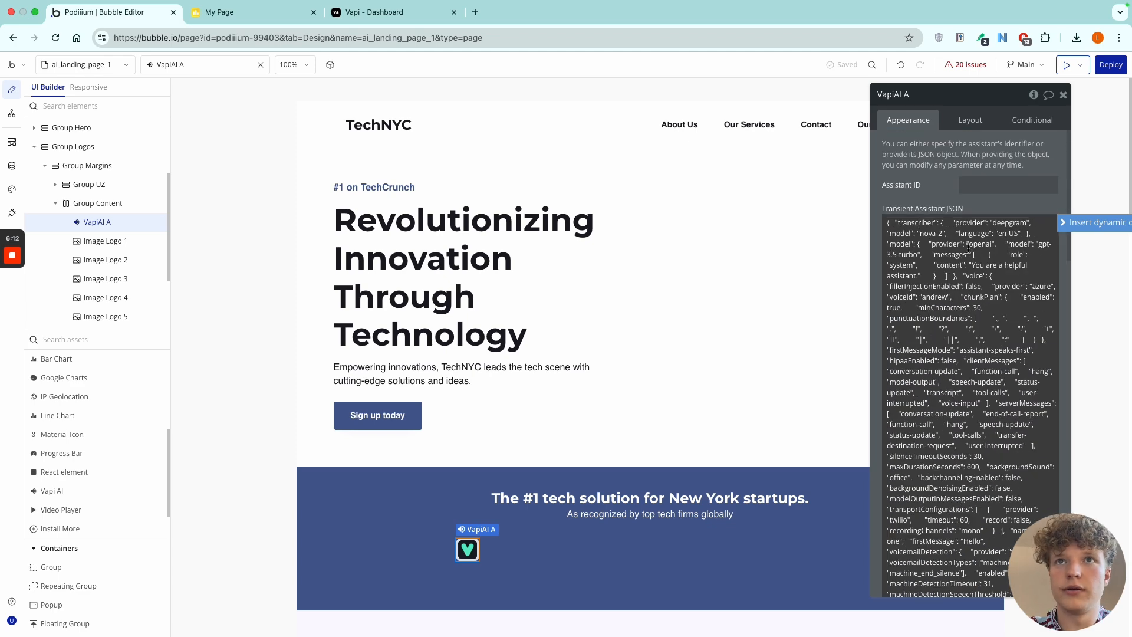
pyautogui.moveTo(981, 96); pyautogui.dragTo(986, 57)
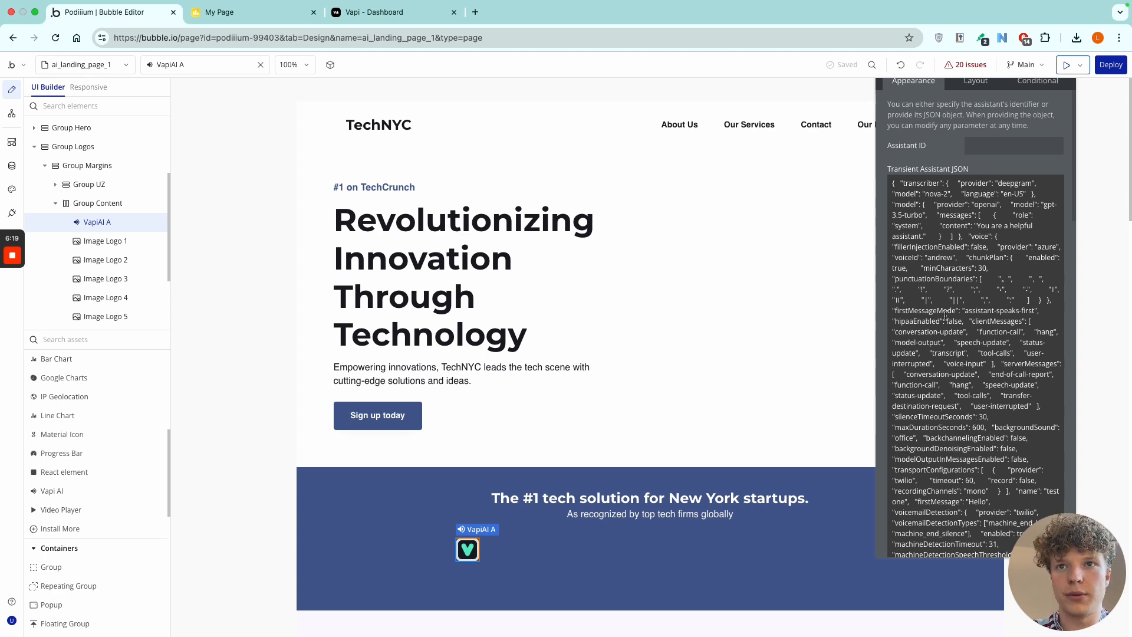
pyautogui.click(977, 226)
pyautogui.click(973, 227)
pyautogui.click(899, 226)
pyautogui.click(970, 225)
pyautogui.moveTo(977, 226); pyautogui.dragTo(923, 236)
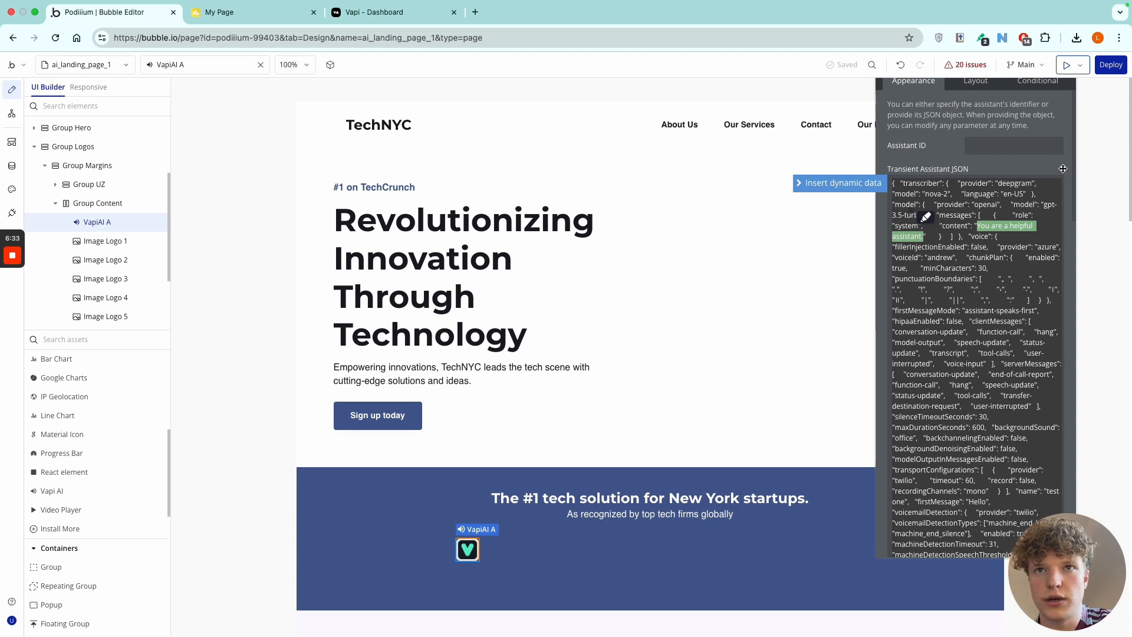
# Locate the firstMessage value in the assistant JSON and revisit the system message content.
pyautogui.scroll(-7, 992, 333)
pyautogui.scroll(4, 991, 333)
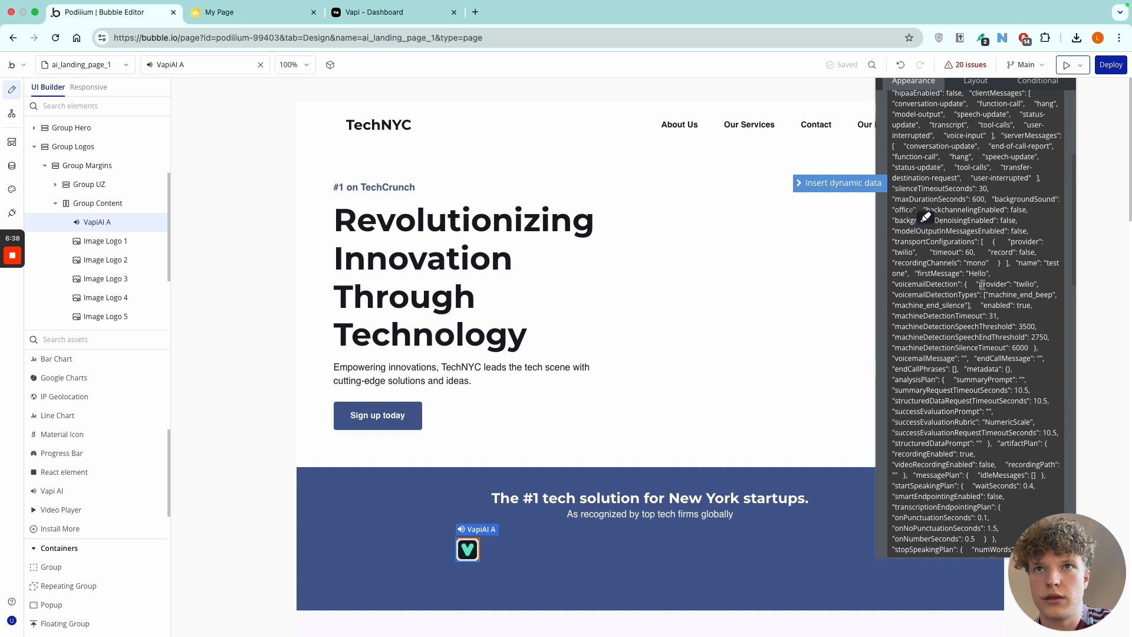
pyautogui.click(973, 273)
pyautogui.doubleClick(976, 273)
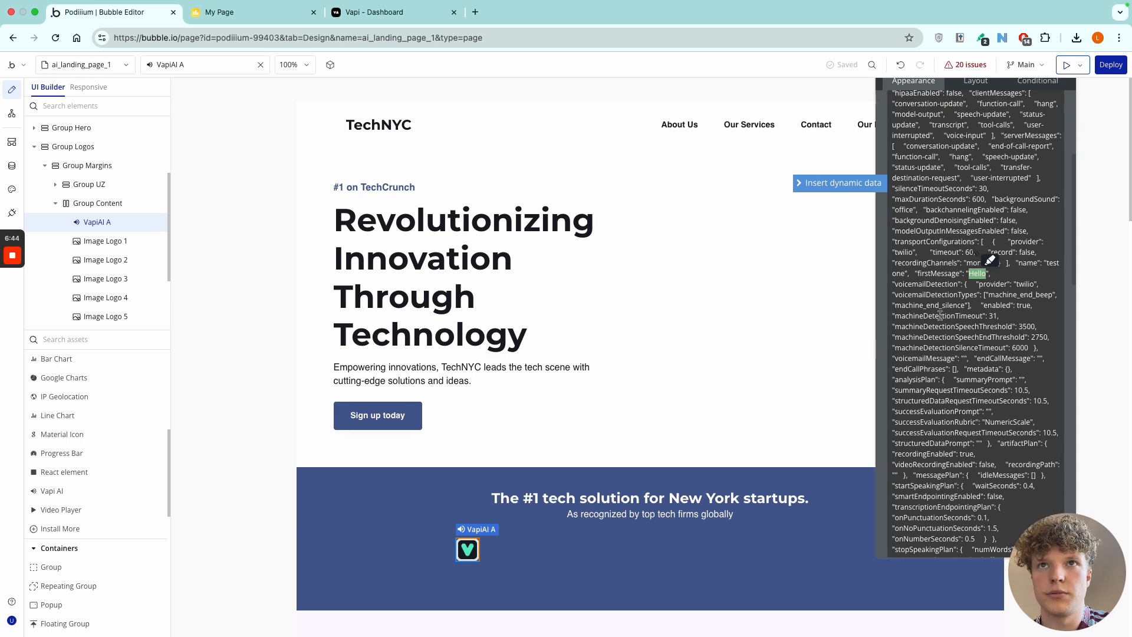
pyautogui.scroll(5, 986, 394)
pyautogui.scroll(2, 961, 436)
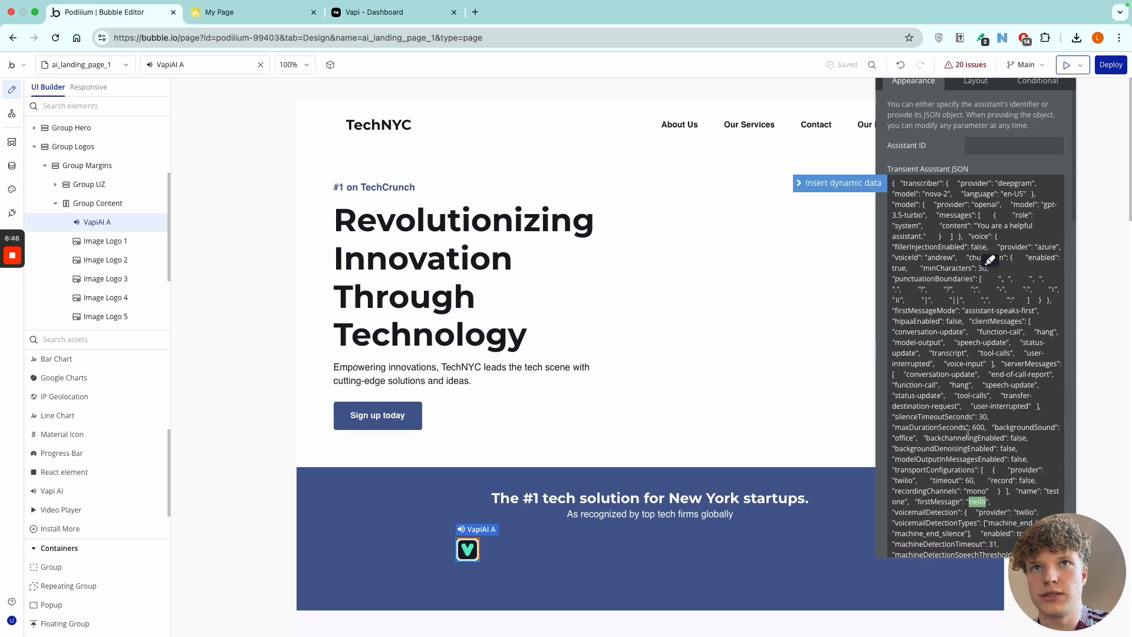
pyautogui.click(939, 216)
pyautogui.moveTo(983, 226); pyautogui.dragTo(922, 236)
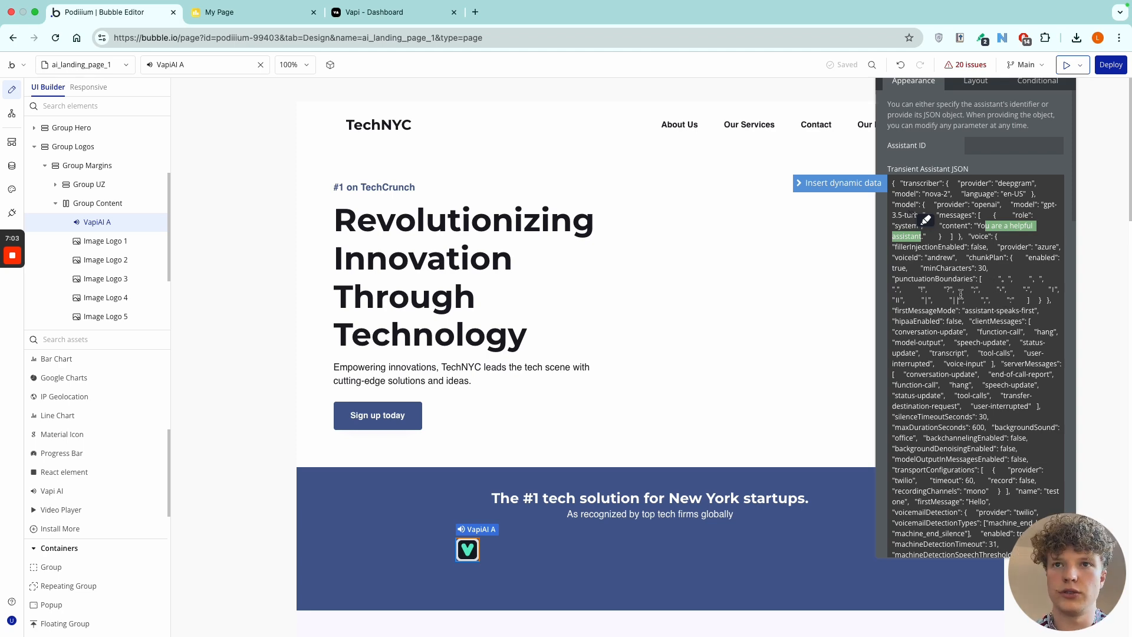
pyautogui.scroll(-5, 961, 293)
pyautogui.scroll(5, 961, 293)
# Clear the entire Transient Assistant JSON of the Vapi AI element.
pyautogui.click(998, 256)
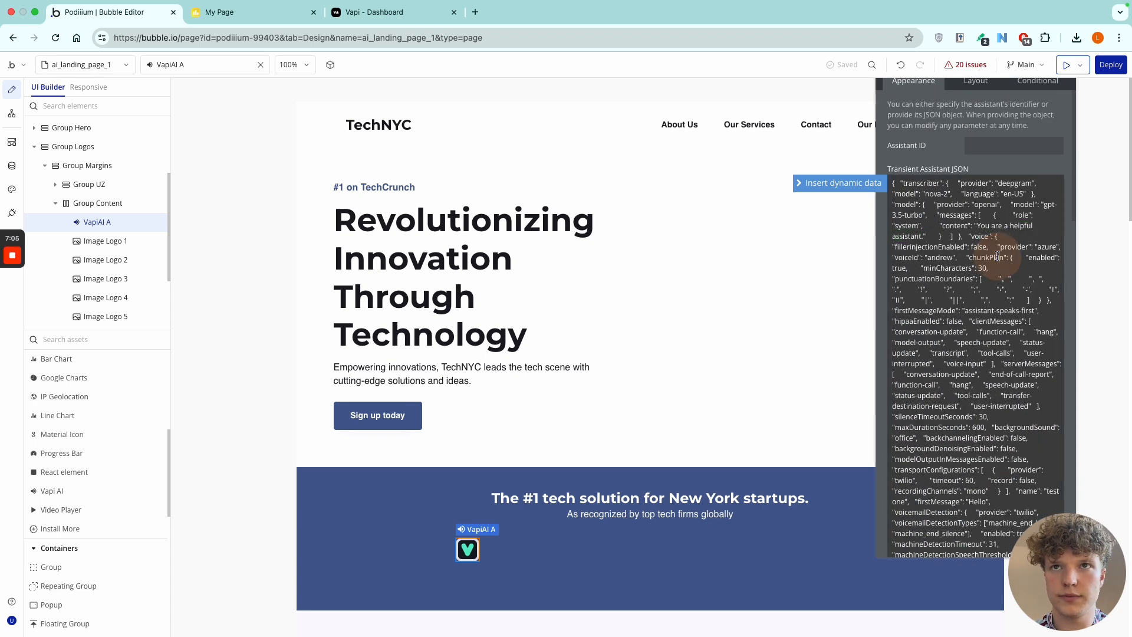
pyautogui.press('super+a')
pyautogui.press('BackSpace')
pyautogui.moveTo(945, 143); pyautogui.dragTo(909, 194)
# Enable the default Vapi button for the element and set its message type to Type Message (Vapi API).
pyautogui.scroll(-10, 902, 389)
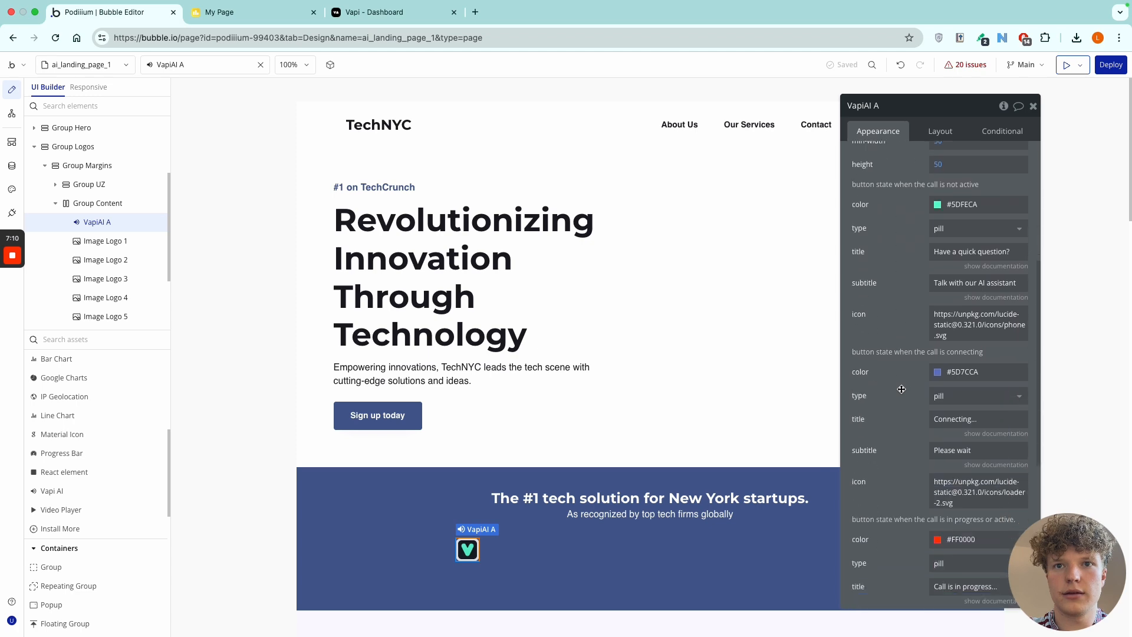
pyautogui.scroll(6, 901, 389)
pyautogui.scroll(2, 902, 390)
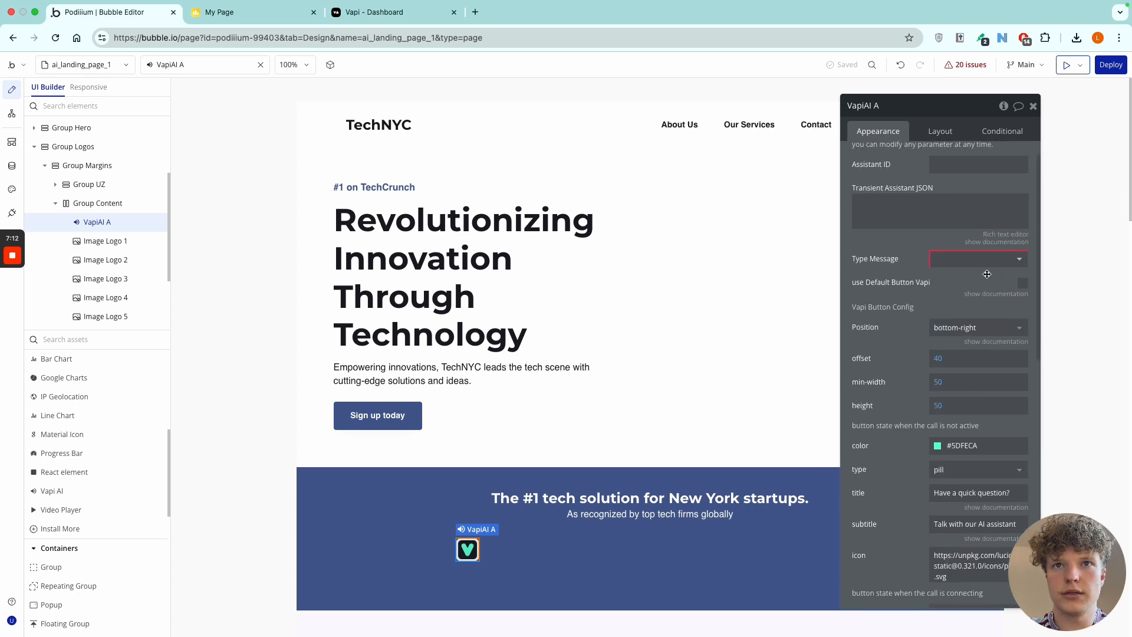
pyautogui.click(1023, 286)
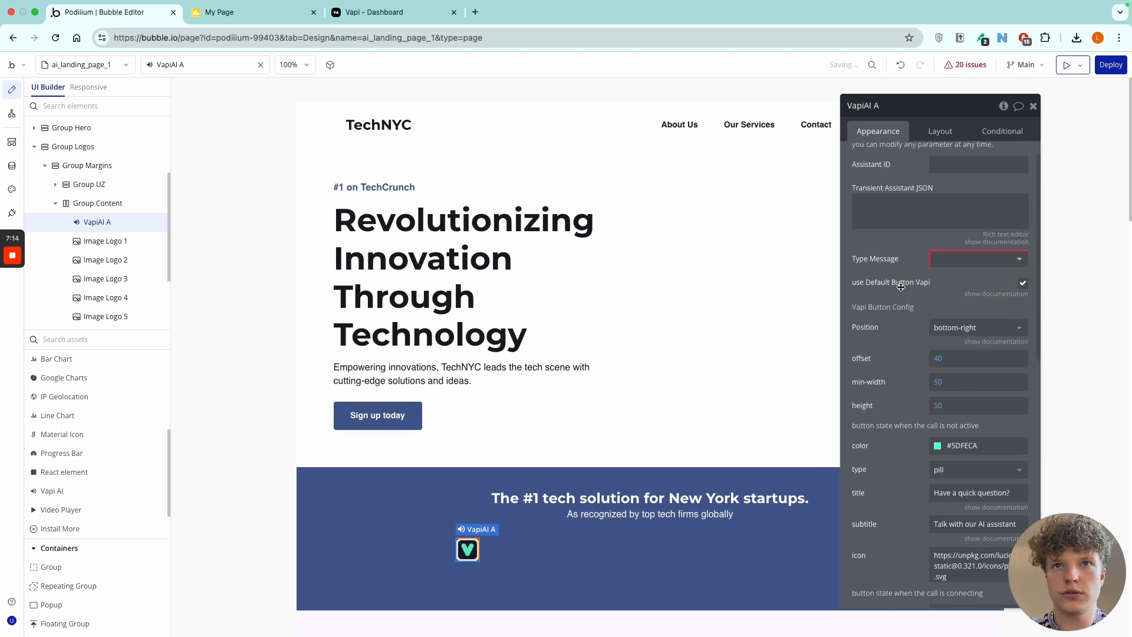
pyautogui.click(956, 260)
pyautogui.scroll(-15, 973, 413)
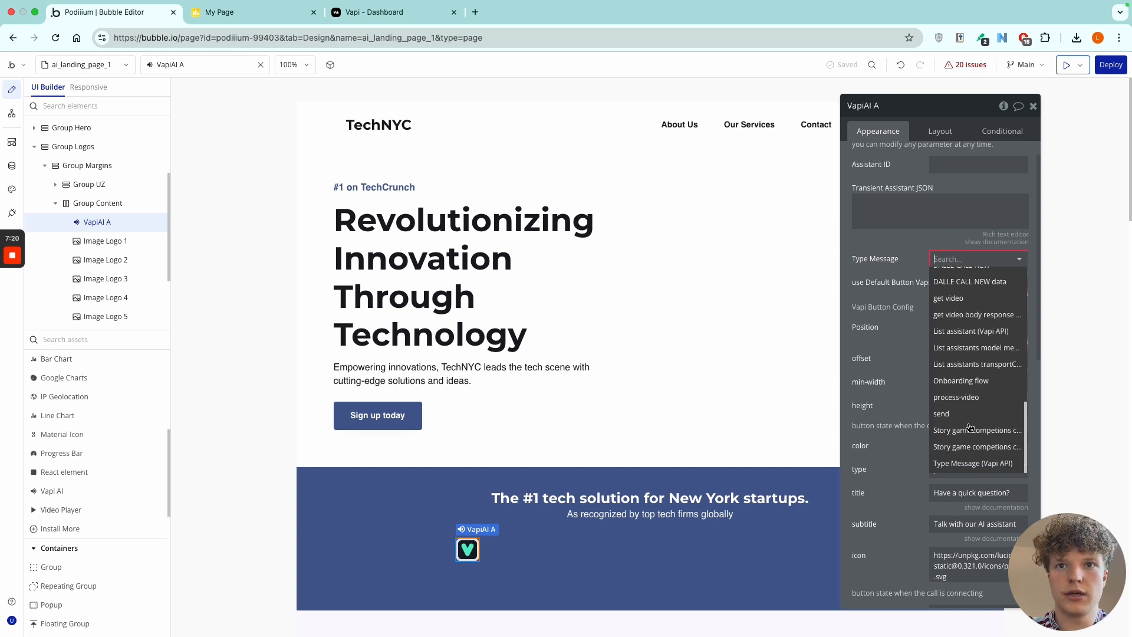
pyautogui.scroll(-3, 973, 479)
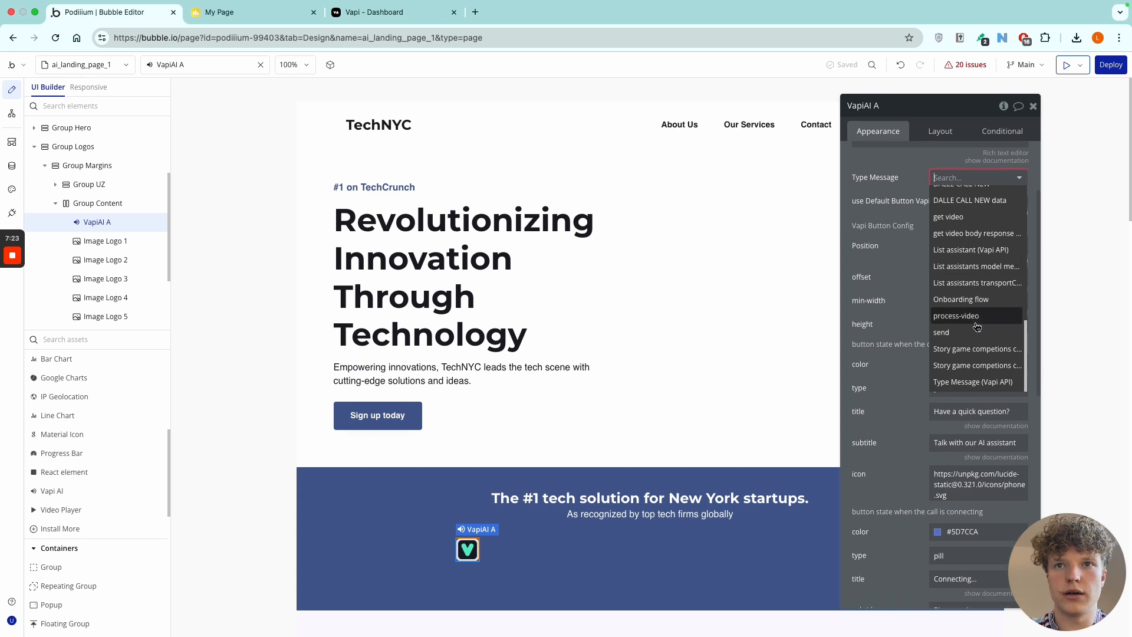
pyautogui.click(989, 385)
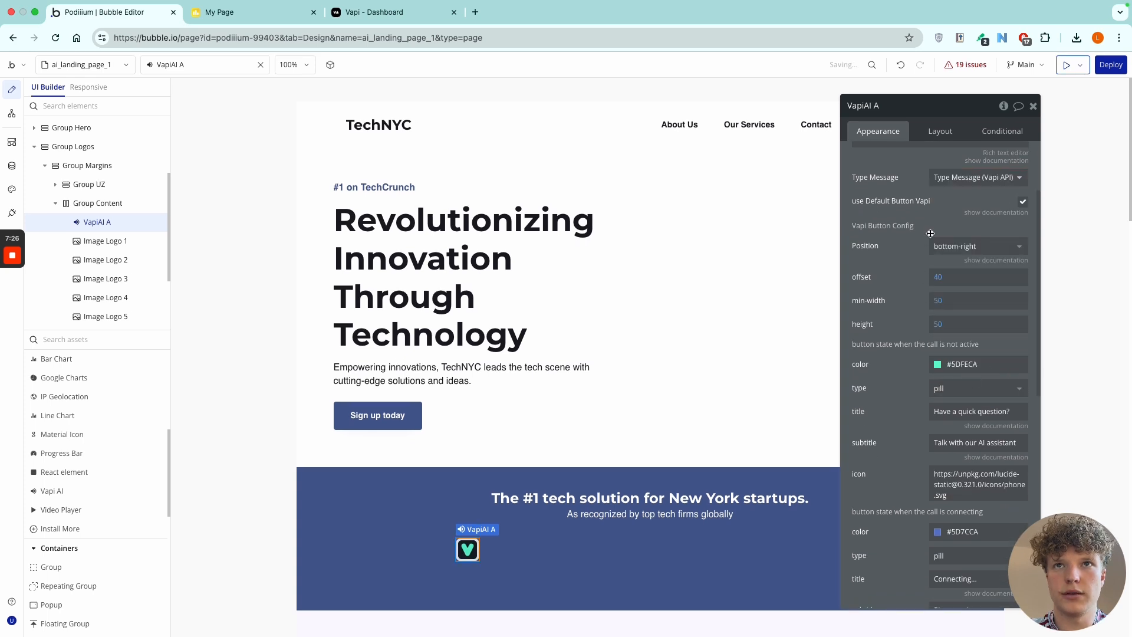
# Switch to the Vapi dashboard and open the Assistants page to find an ID for the element's Assistant ID.
pyautogui.scroll(3, 940, 207)
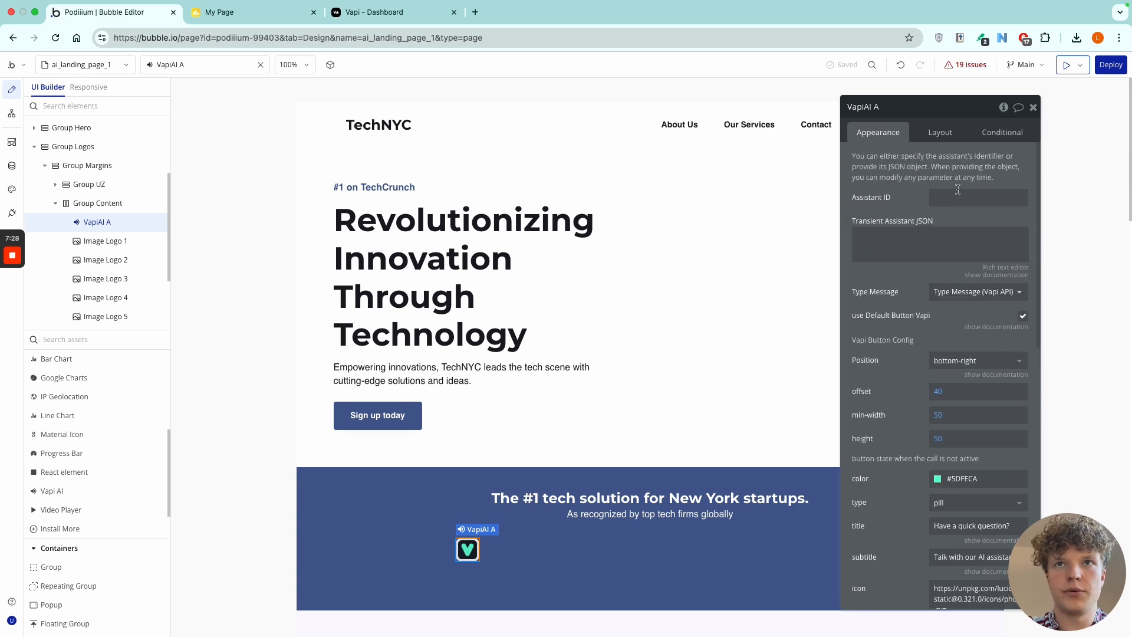
pyautogui.click(961, 197)
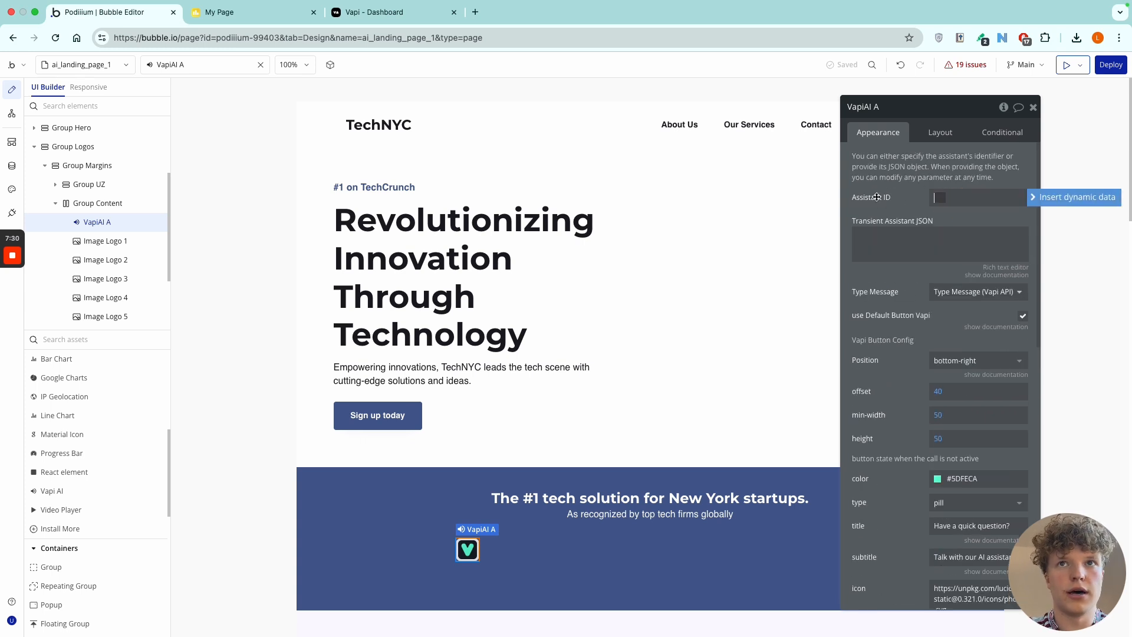
pyautogui.click(376, 16)
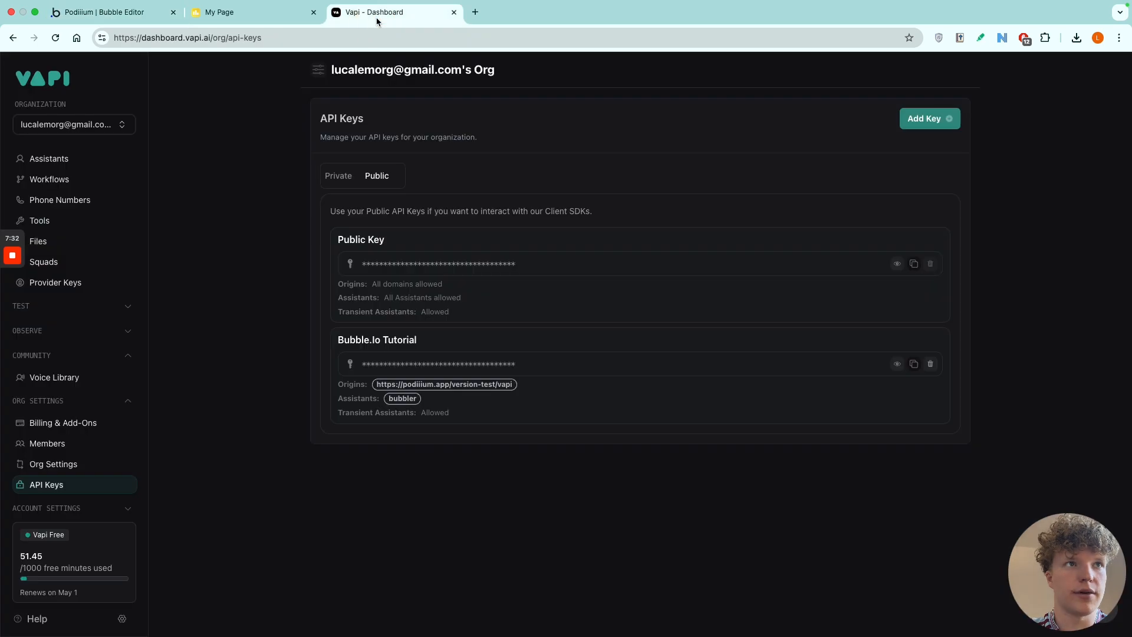
pyautogui.click(50, 160)
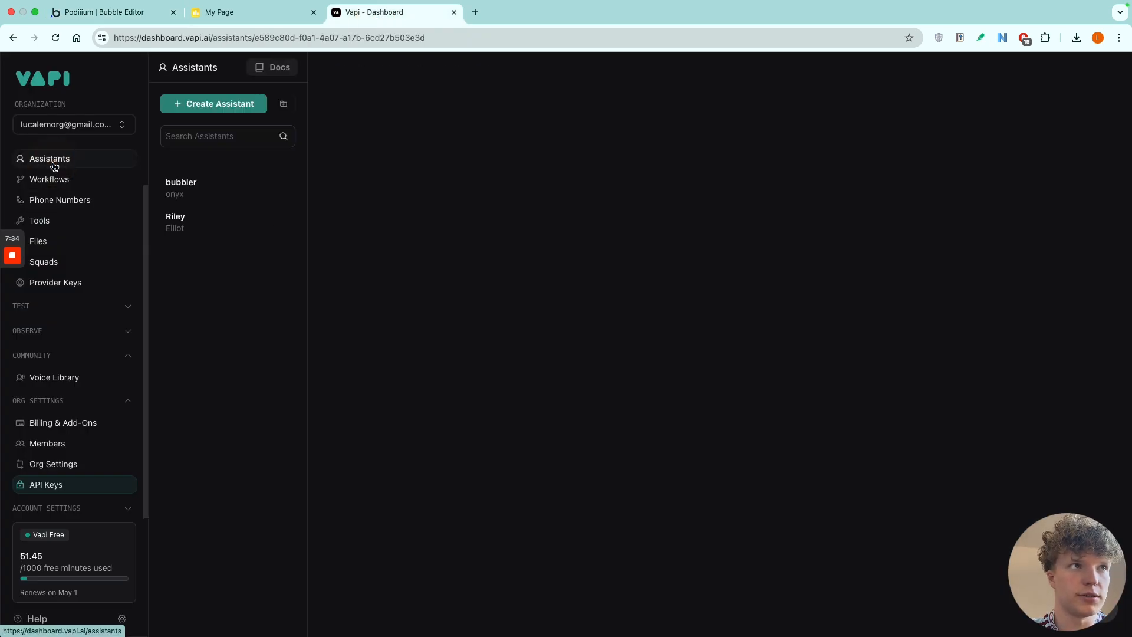
# View the configurations of the existing bubbler and Riley assistants.
pyautogui.click(198, 224)
pyautogui.click(200, 188)
pyautogui.click(198, 227)
pyautogui.click(197, 225)
pyautogui.click(188, 197)
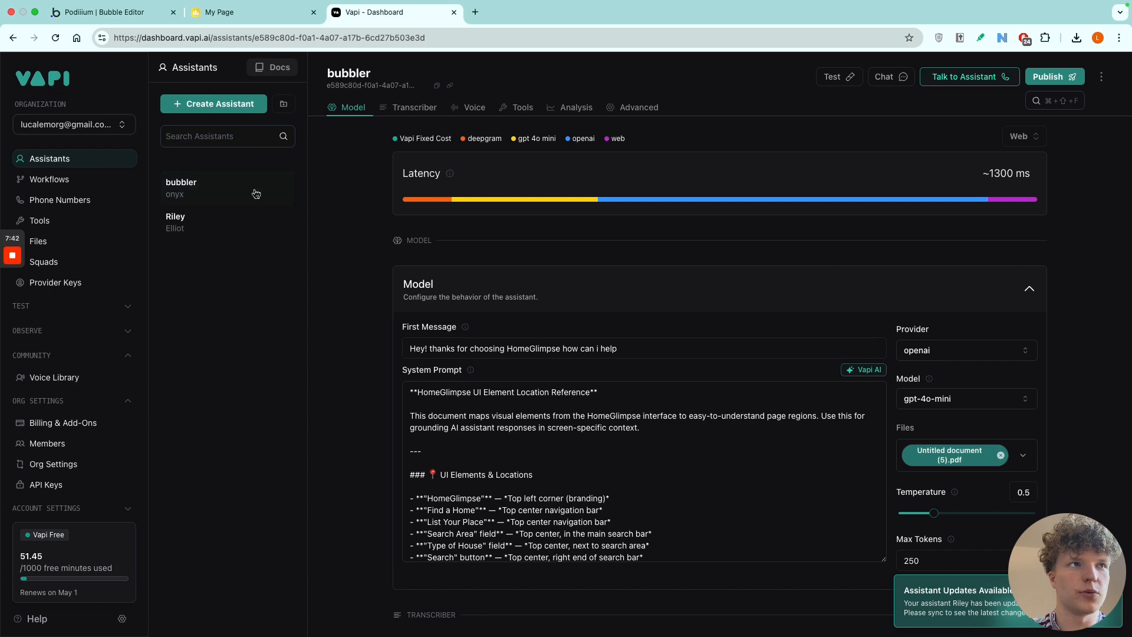
pyautogui.click(210, 220)
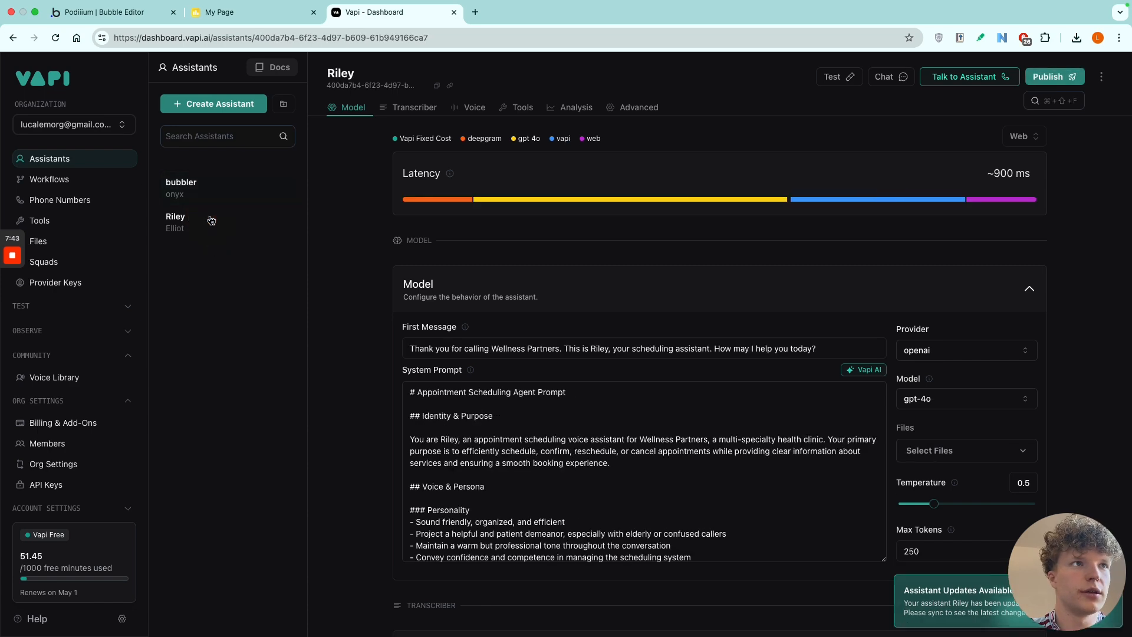
# Create a new assistant from the Blank Template, keeping the name New Assistant.
pyautogui.click(217, 111)
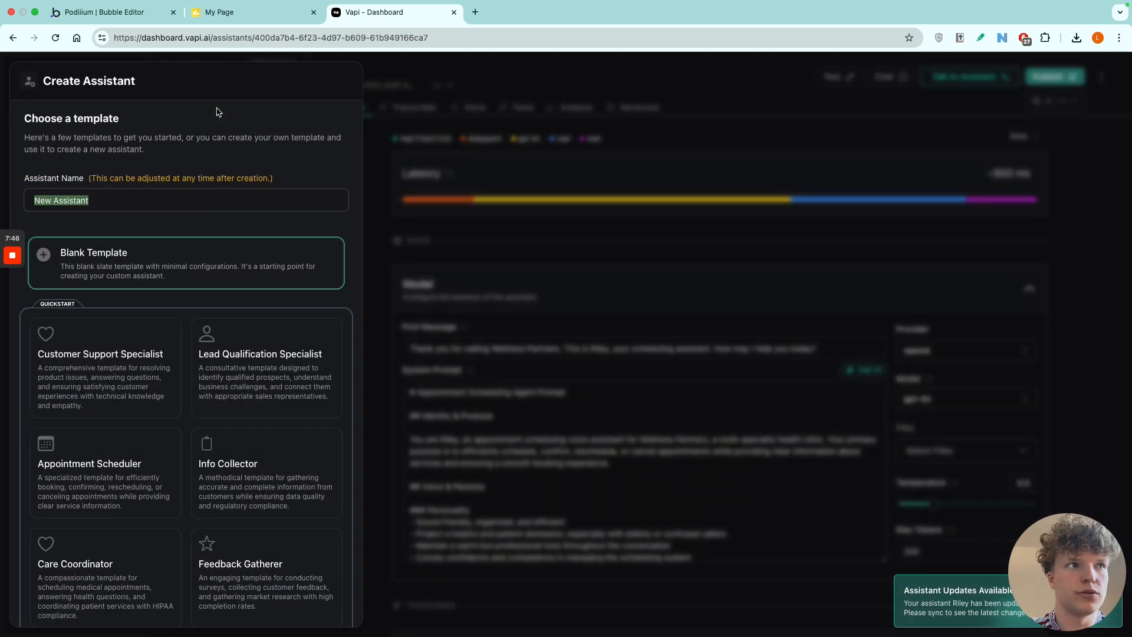
pyautogui.click(190, 263)
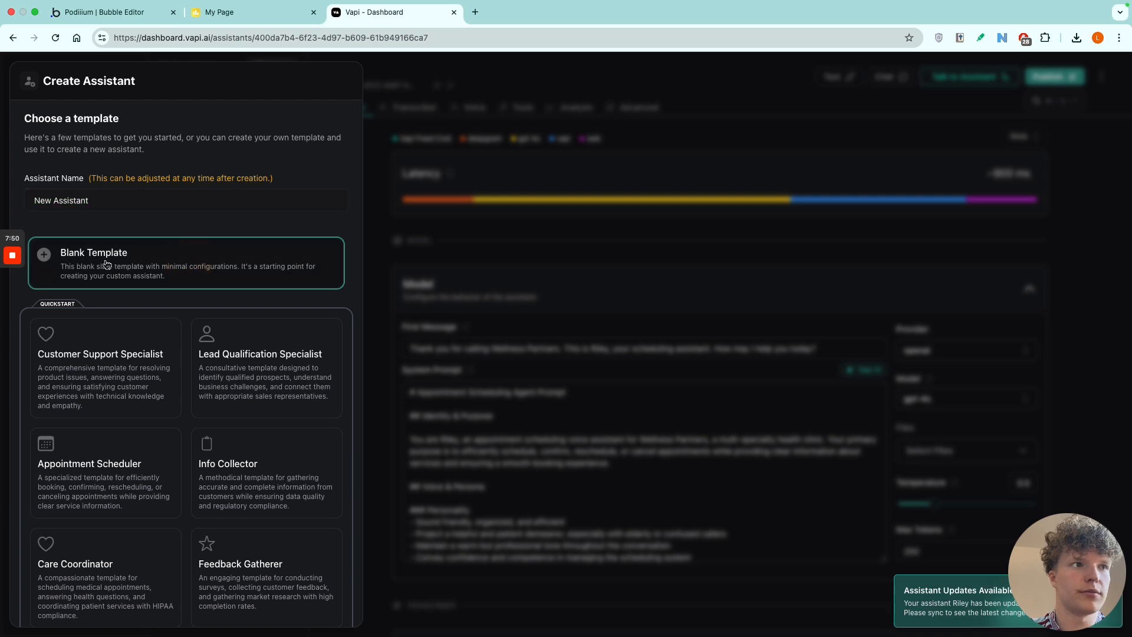
pyautogui.scroll(-1, 195, 413)
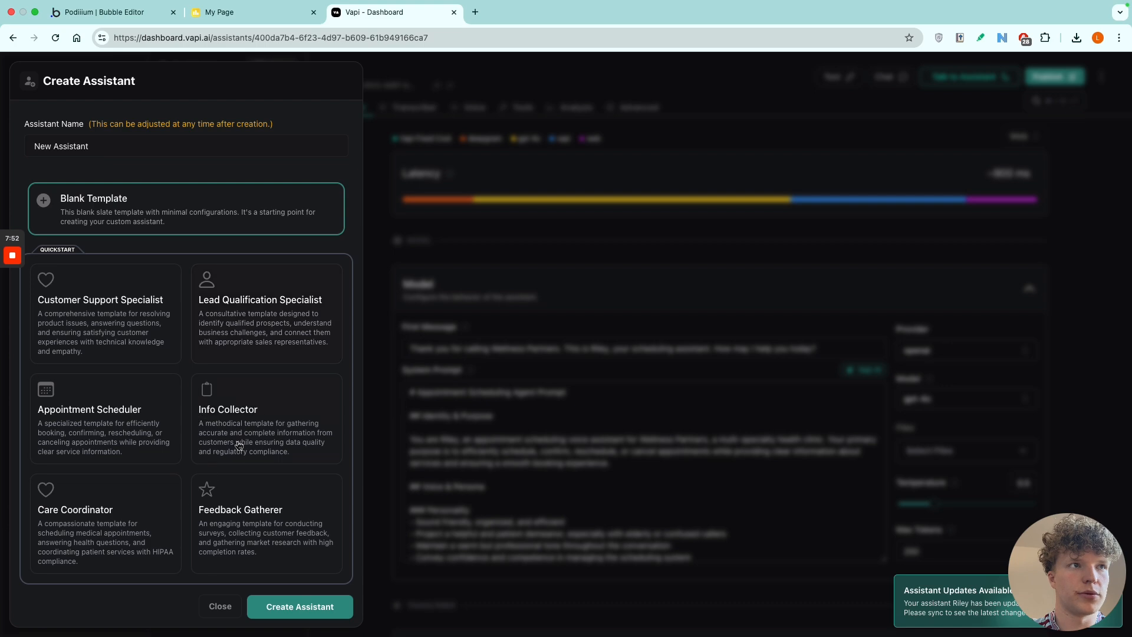
pyautogui.click(288, 607)
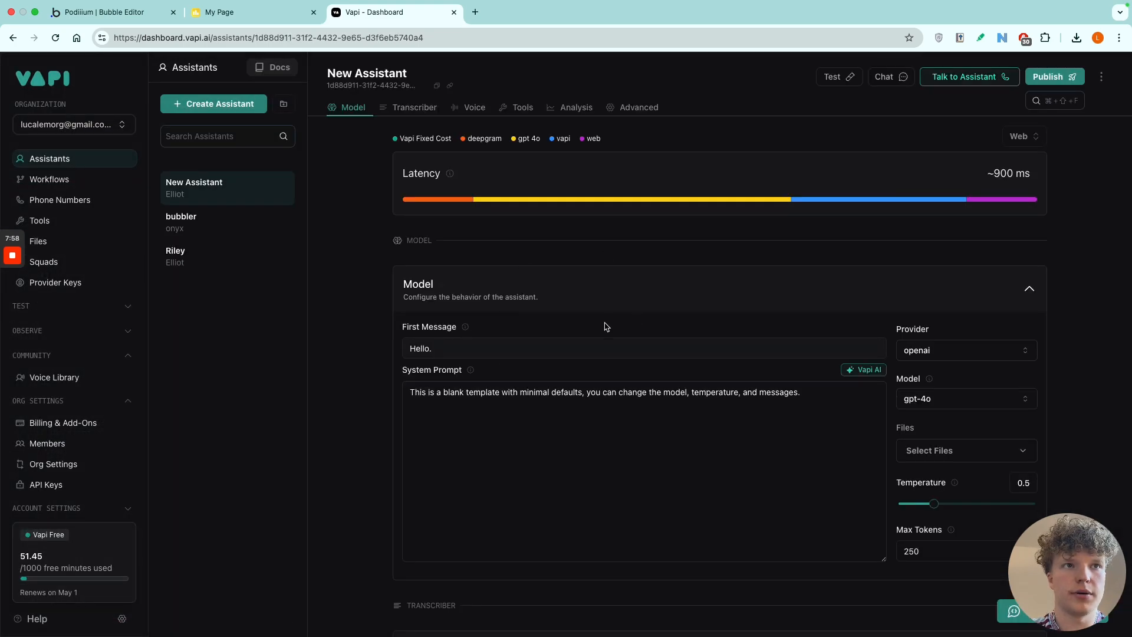
# Check the files available to the new assistant's model and clear the template text from its system prompt.
pyautogui.scroll(-3, 617, 297)
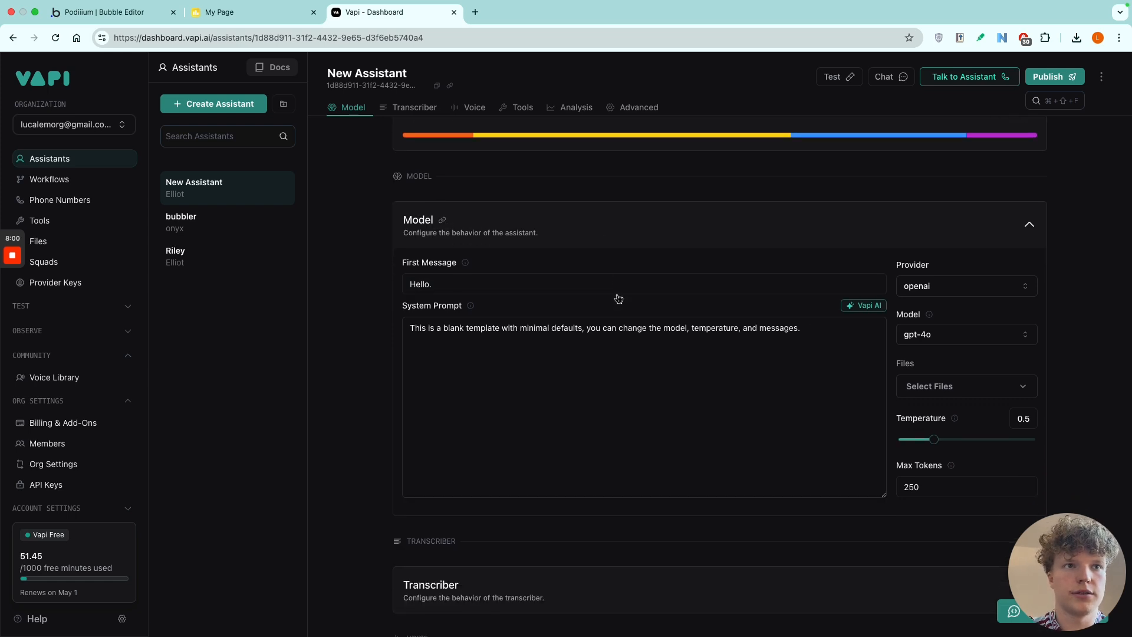
pyautogui.scroll(3, 617, 295)
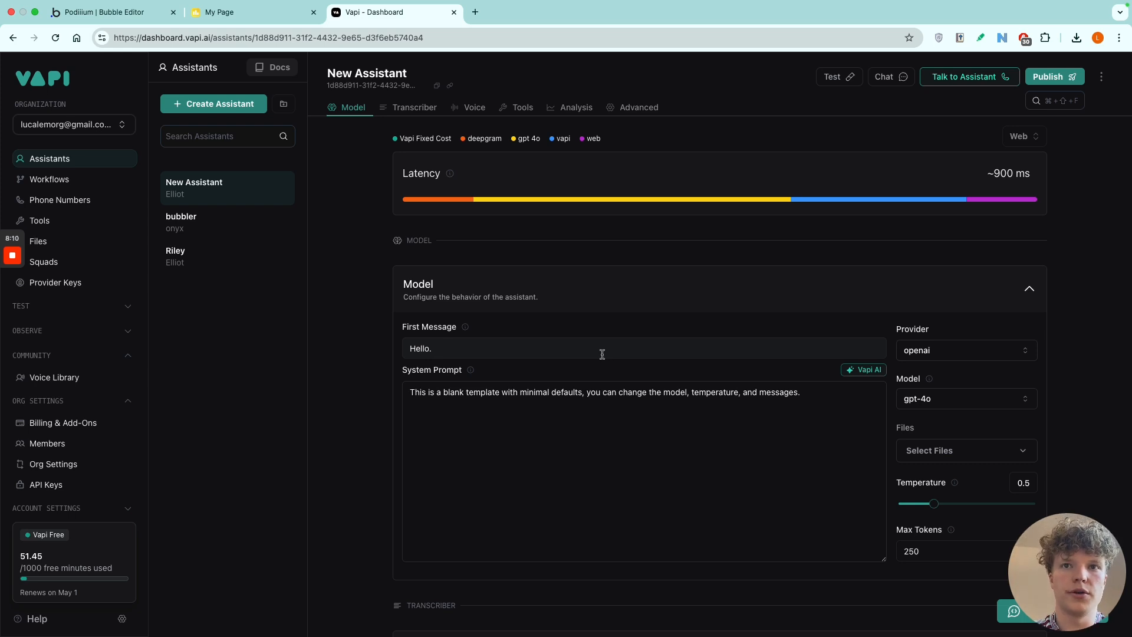
pyautogui.scroll(-2, 769, 314)
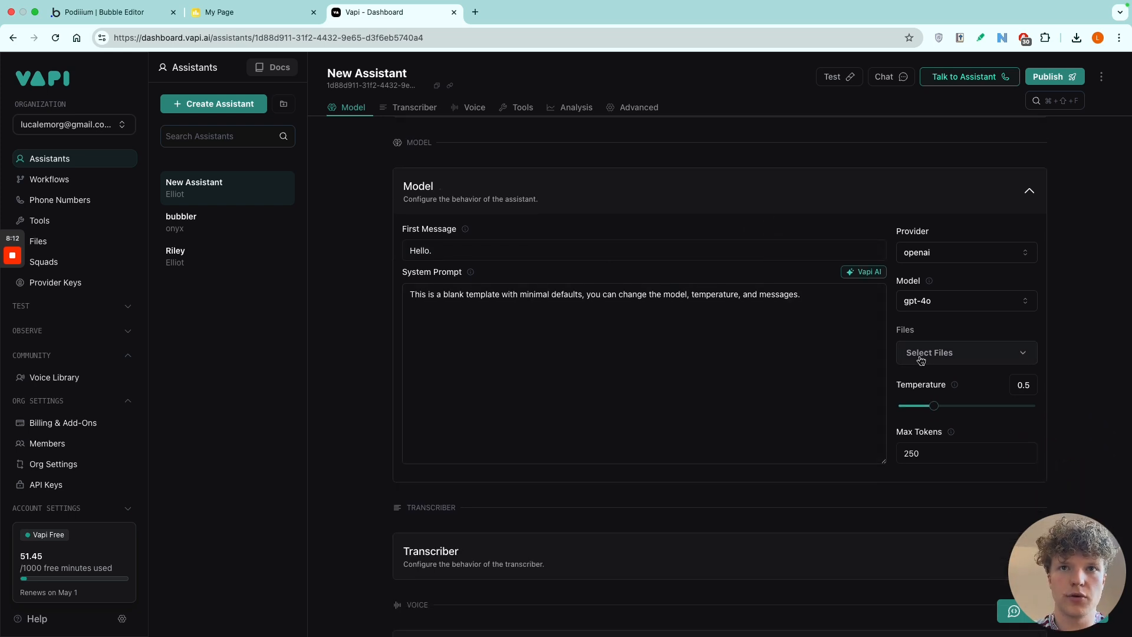
pyautogui.click(921, 357)
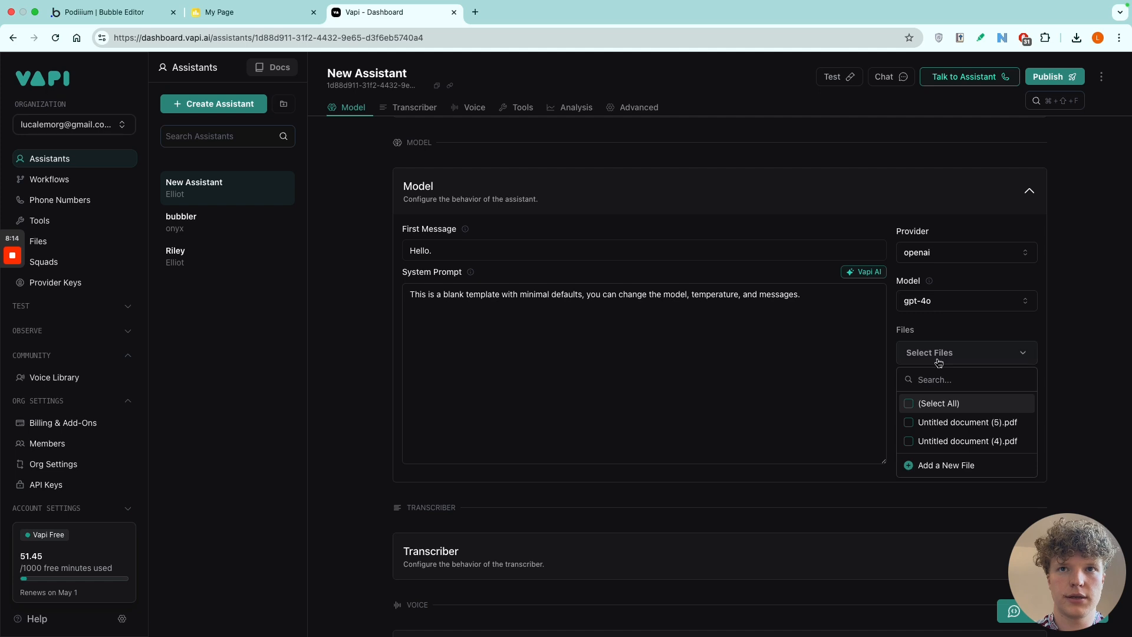
pyautogui.click(938, 358)
pyautogui.click(564, 304)
pyautogui.moveTo(407, 299); pyautogui.dragTo(798, 301)
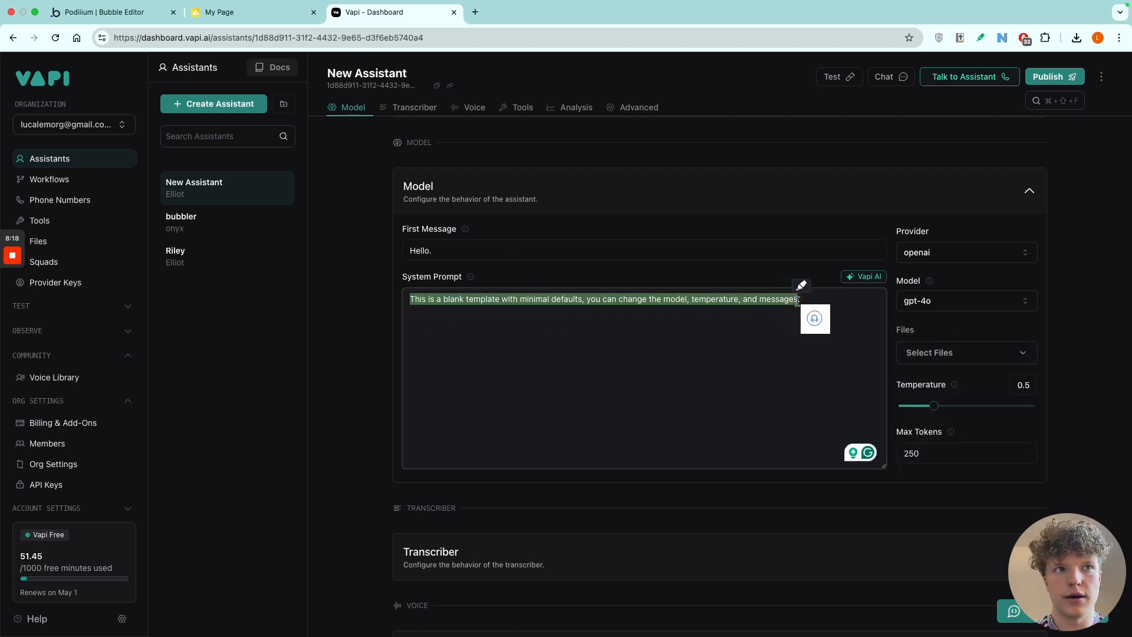
pyautogui.press('BackSpace')
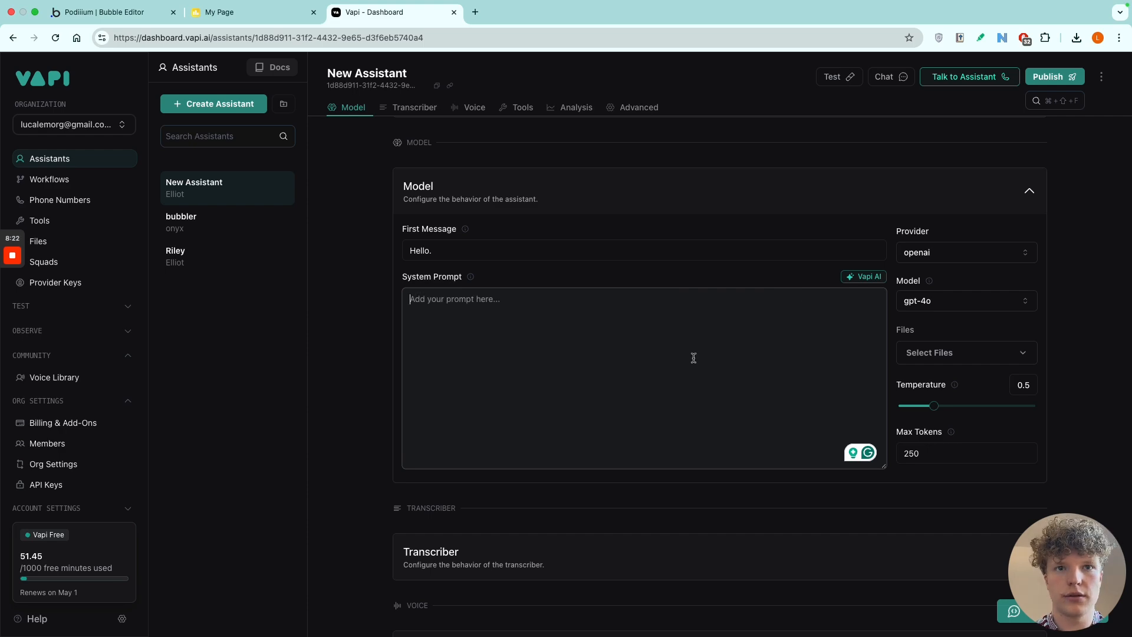
# Look over the new assistant's transcriber, voice and tools configuration sections.
pyautogui.scroll(-5, 604, 336)
pyautogui.scroll(2, 606, 342)
pyautogui.scroll(-6, 606, 343)
pyautogui.scroll(3, 606, 342)
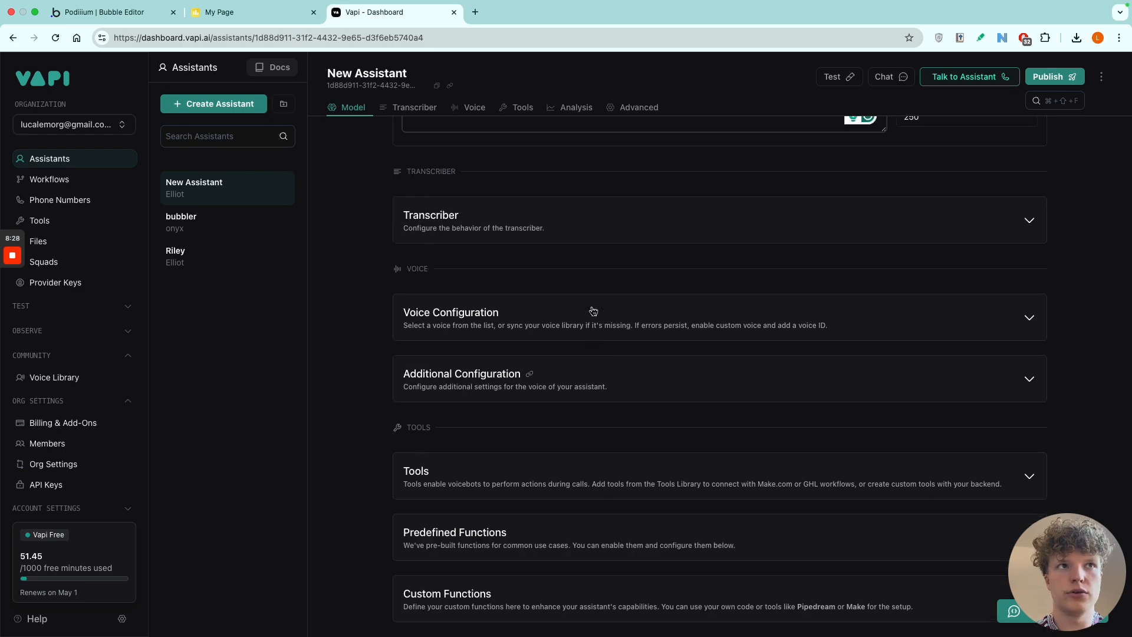
pyautogui.click(582, 223)
pyautogui.click(583, 221)
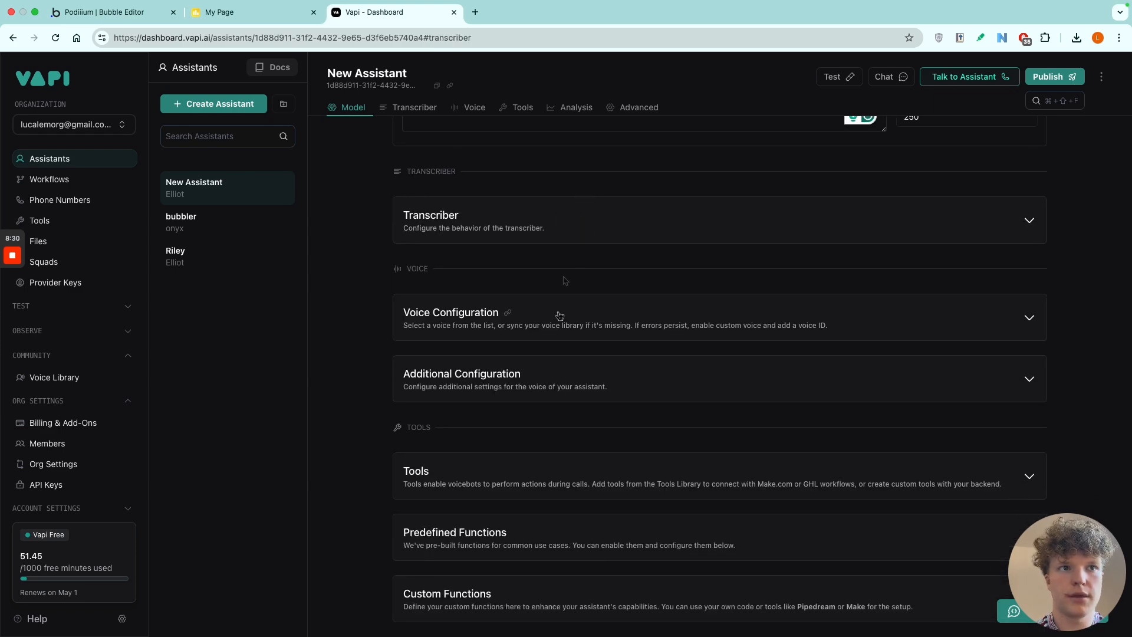
pyautogui.click(637, 306)
pyautogui.click(640, 306)
# Open the call logs and review the recording and log entries of the most recent bubbler call.
pyautogui.scroll(-1, 79, 499)
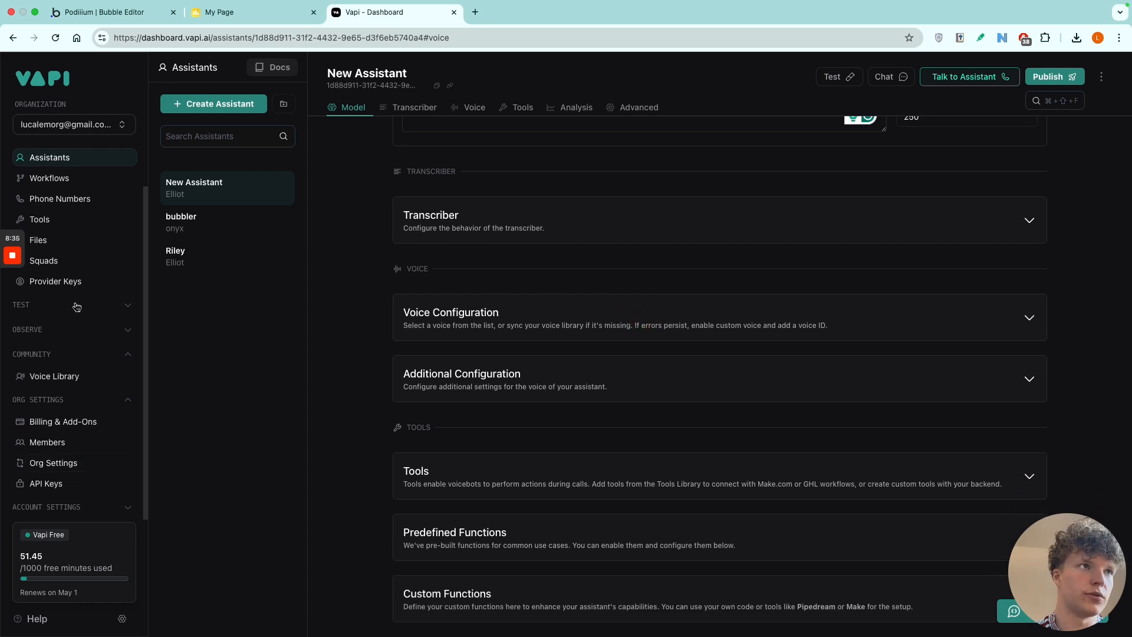
pyautogui.click(66, 329)
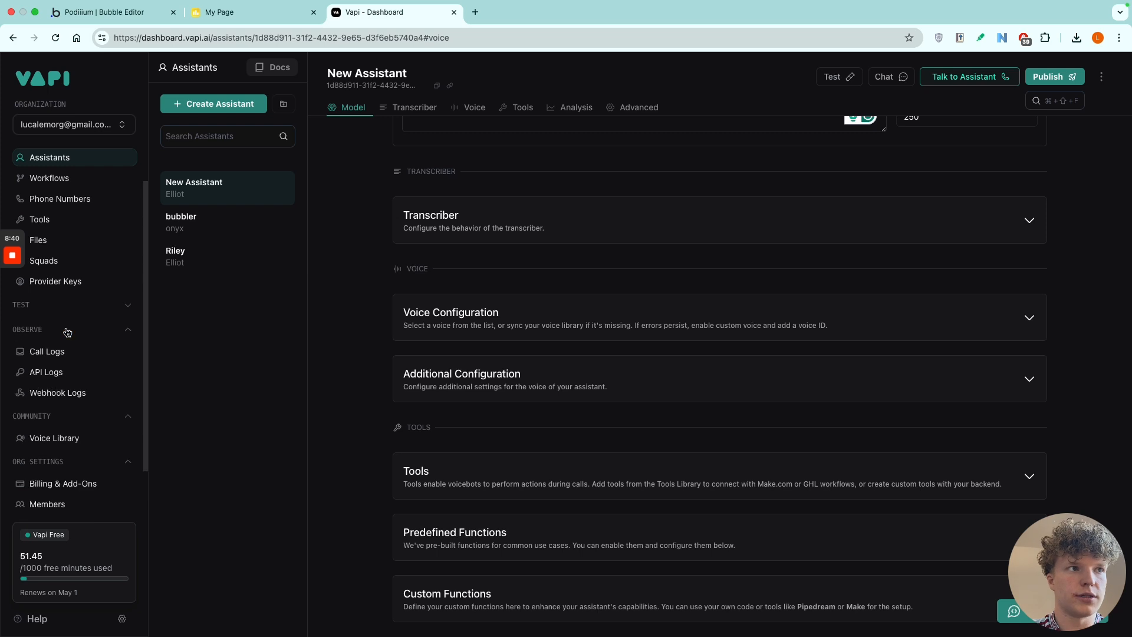
pyautogui.click(57, 349)
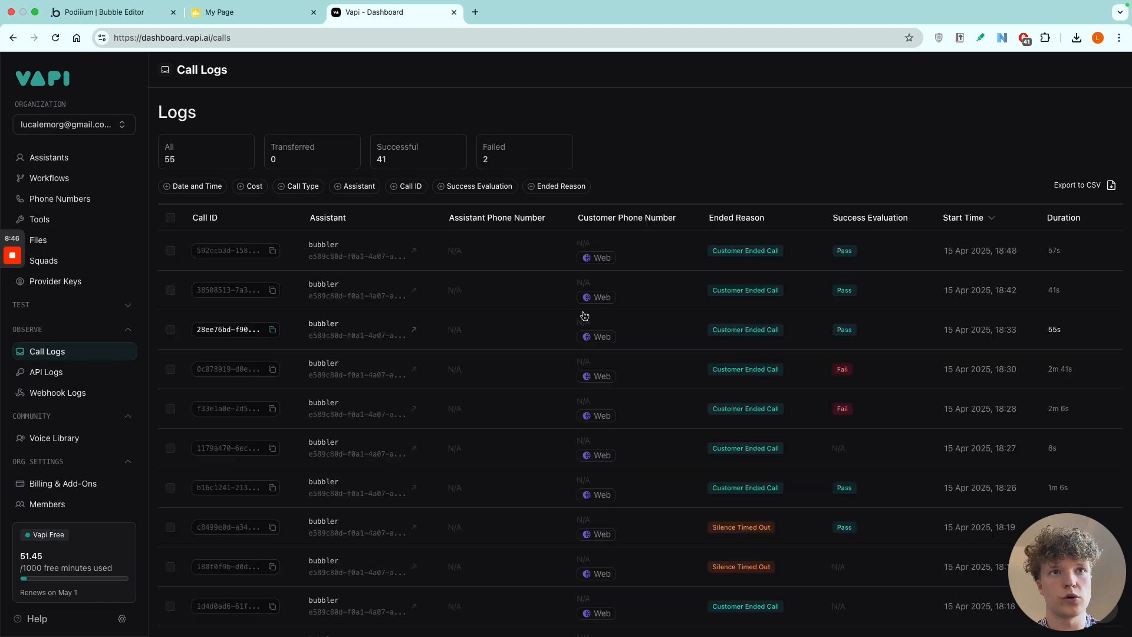
pyautogui.click(691, 254)
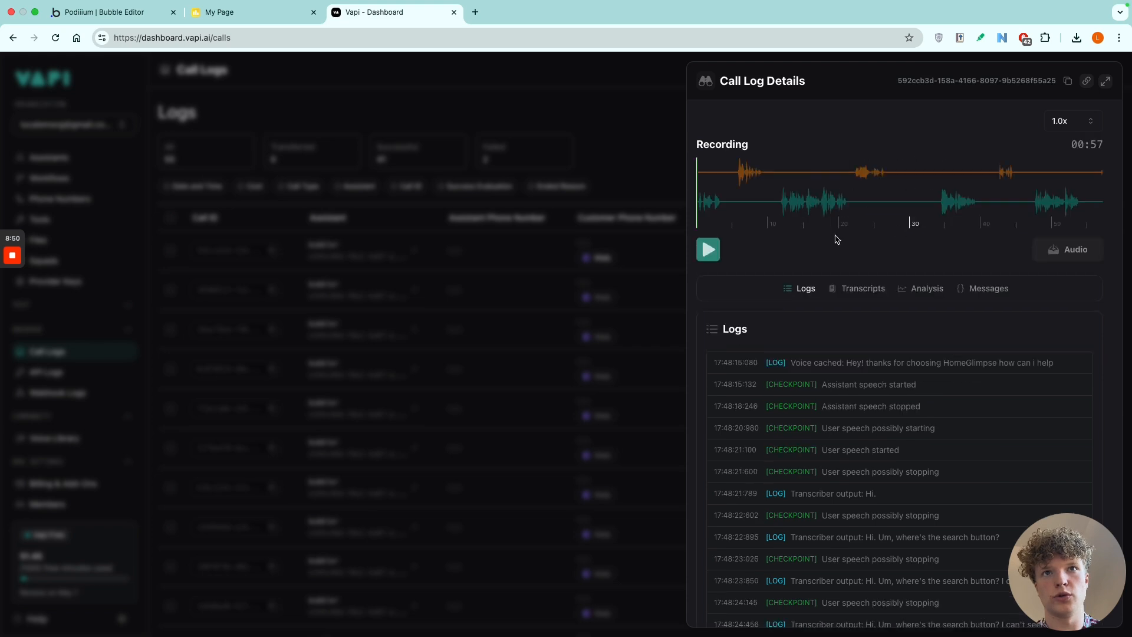
pyautogui.scroll(-5, 855, 450)
pyautogui.scroll(-10, 856, 450)
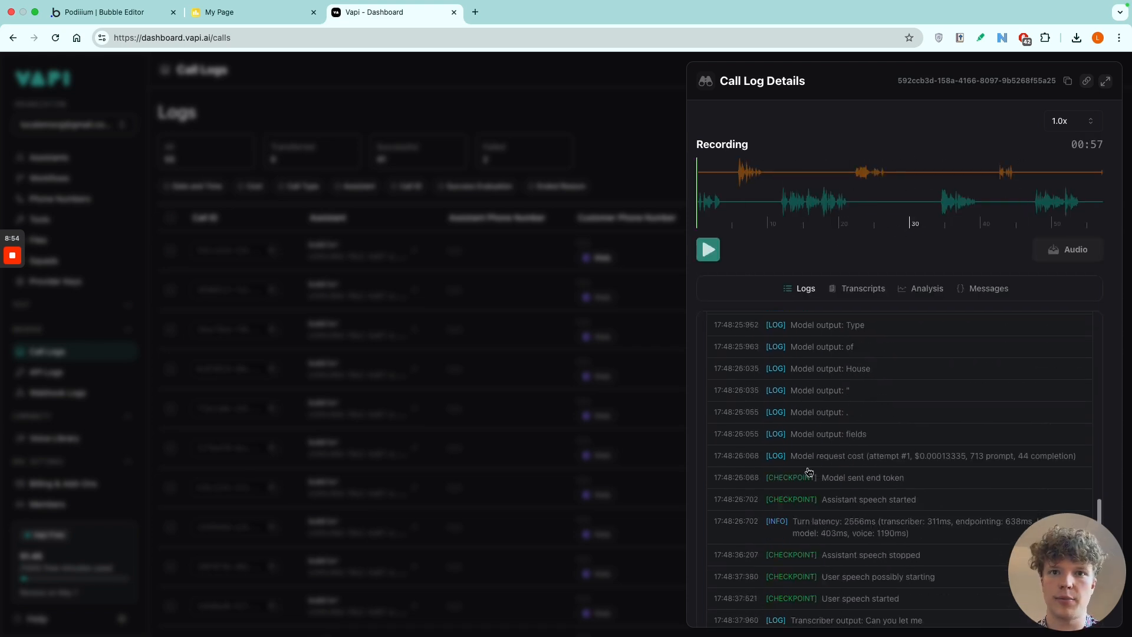
pyautogui.scroll(15, 852, 418)
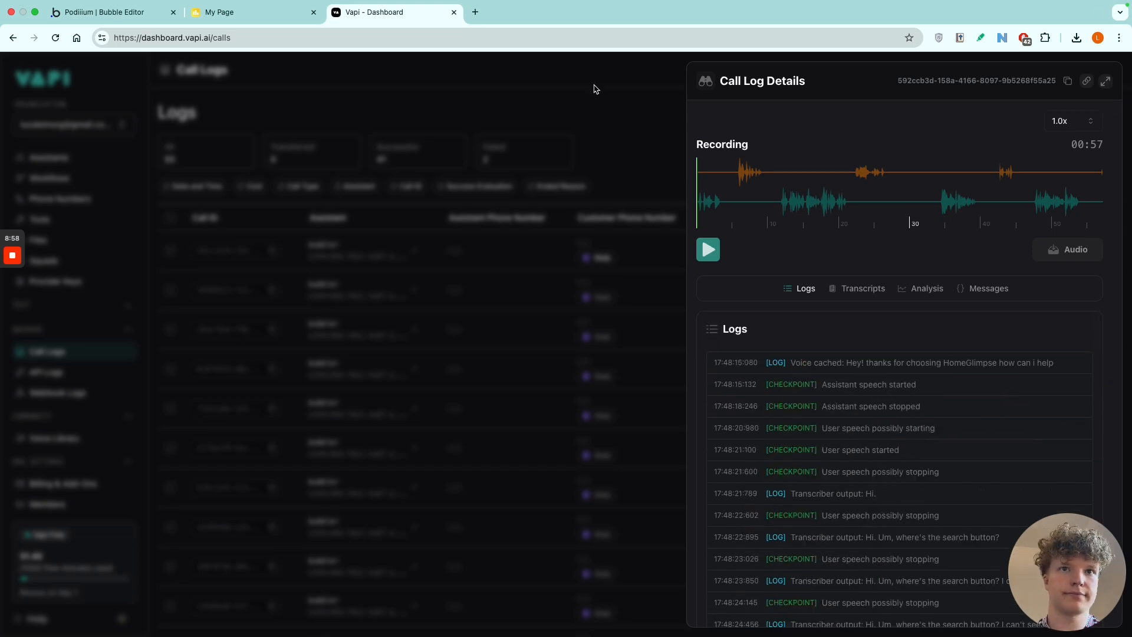
pyautogui.click(597, 89)
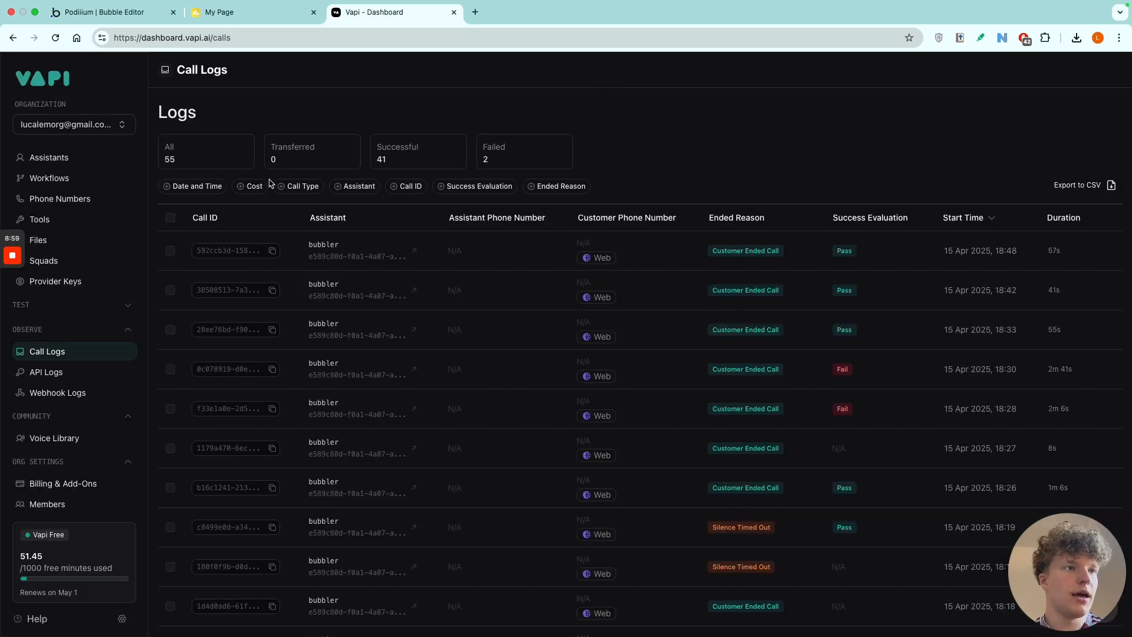
# Return to the new assistant and look through its analysis and advanced settings.
pyautogui.click(50, 158)
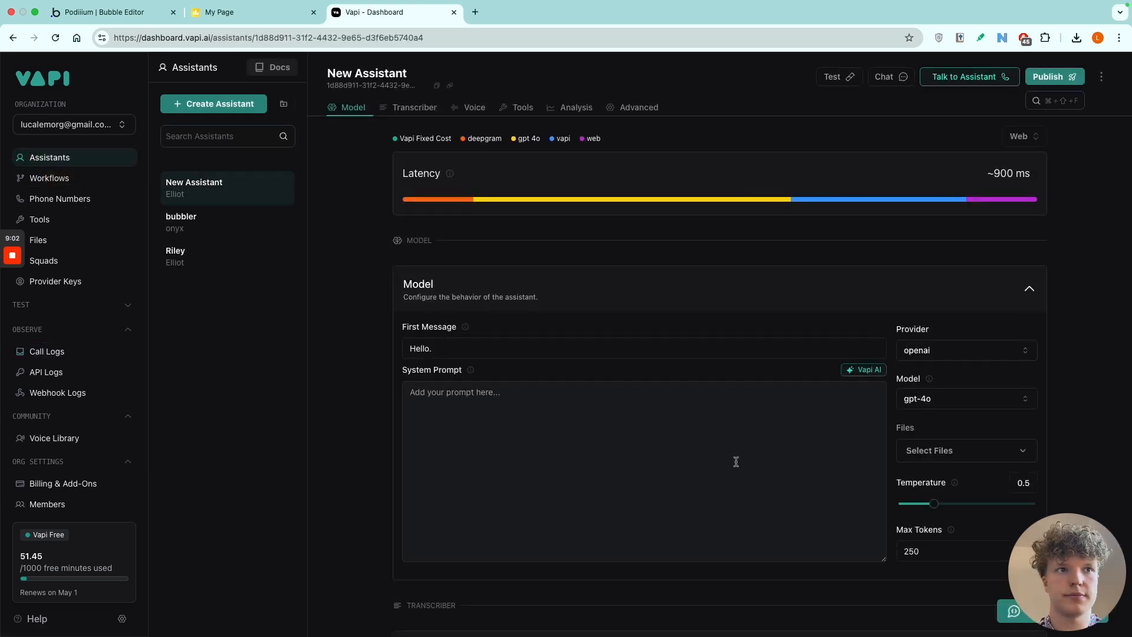
pyautogui.scroll(-3, 737, 463)
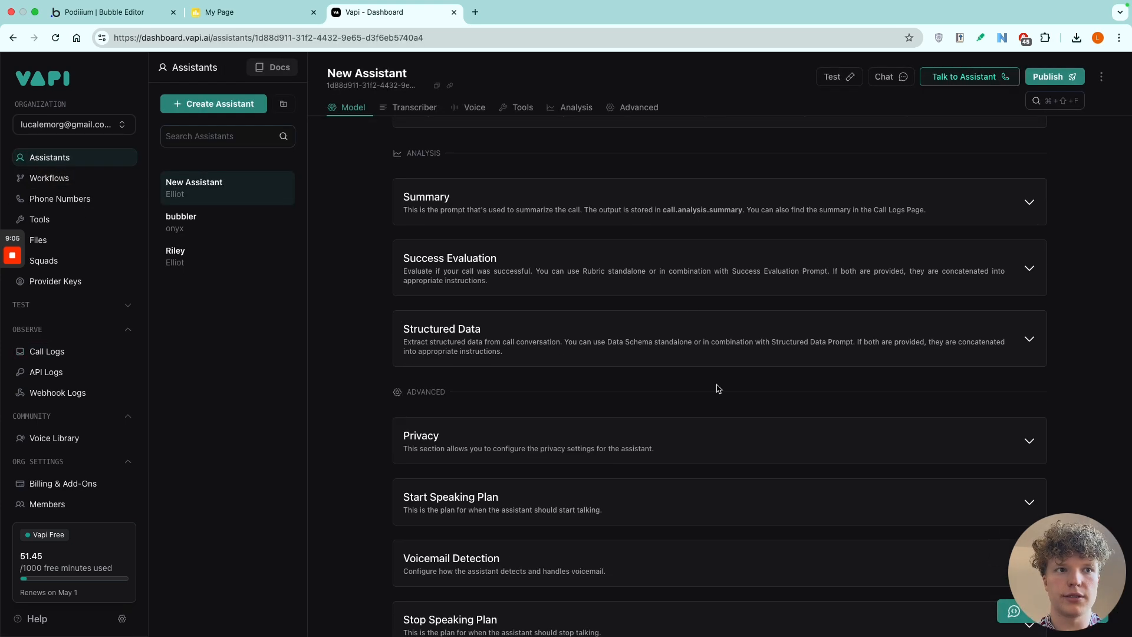
pyautogui.scroll(-4, 715, 401)
pyautogui.scroll(8, 653, 448)
pyautogui.scroll(7, 654, 450)
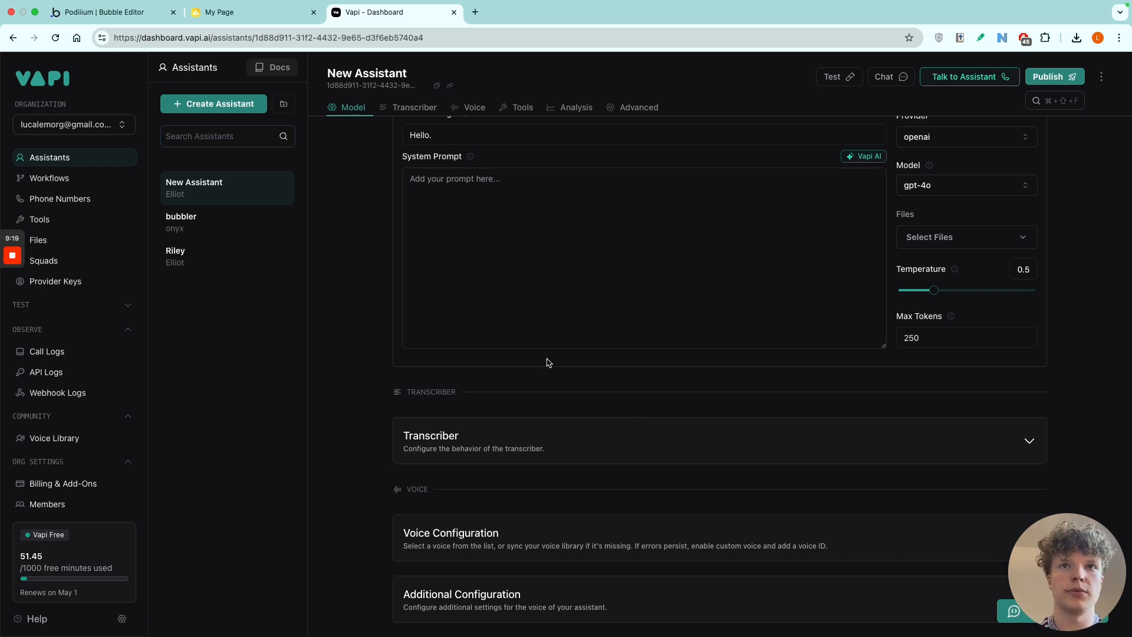
pyautogui.scroll(2, 548, 362)
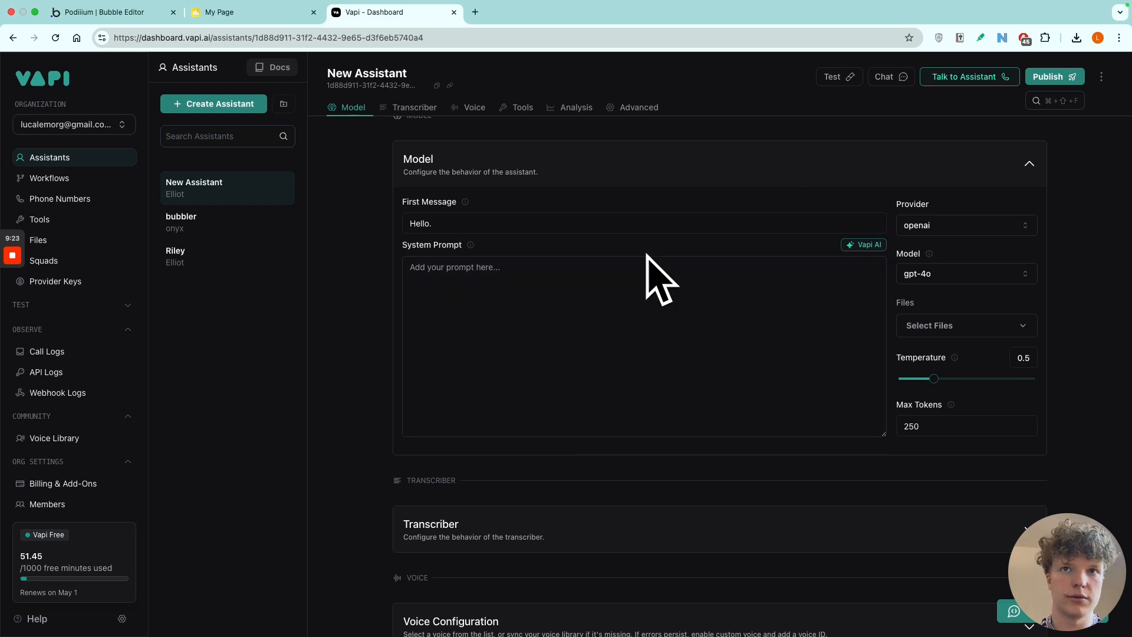
# Set the system prompt to "You are a UX helper helping people who cannot find their way around the landing page.".
pyautogui.scroll(1, 533, 307)
pyautogui.click(509, 314)
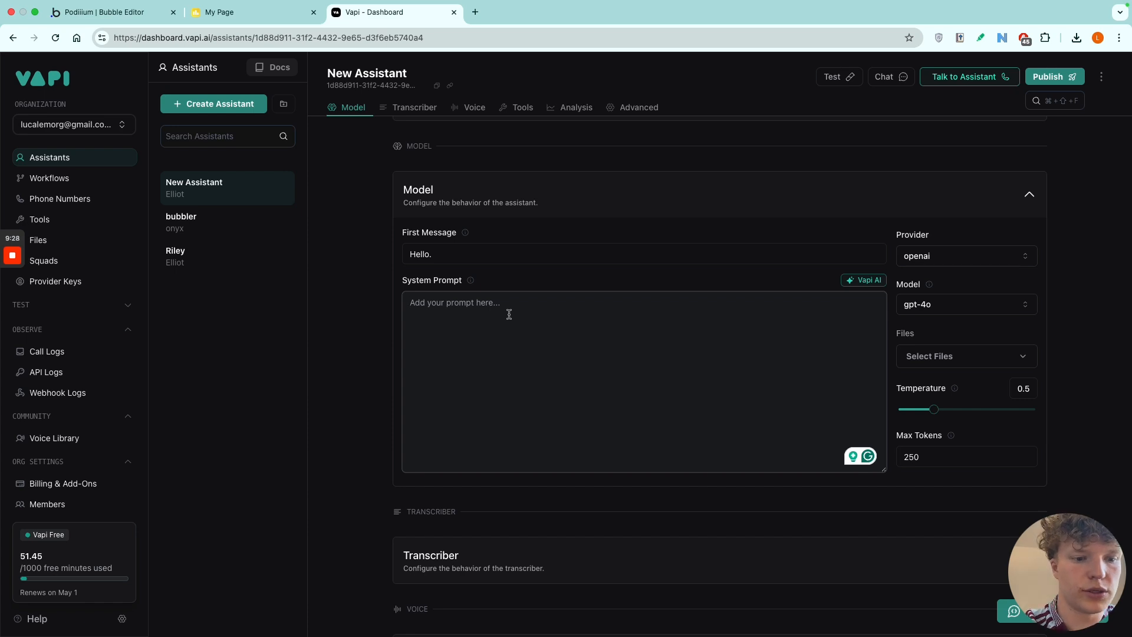
pyautogui.write('You')
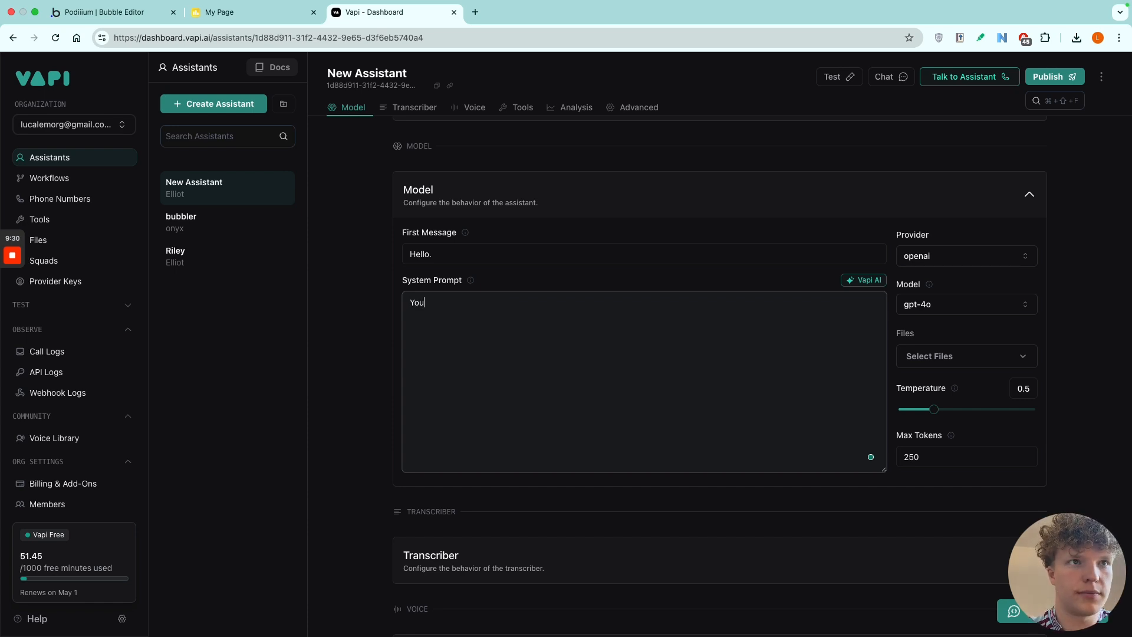
pyautogui.write(' are a UX h')
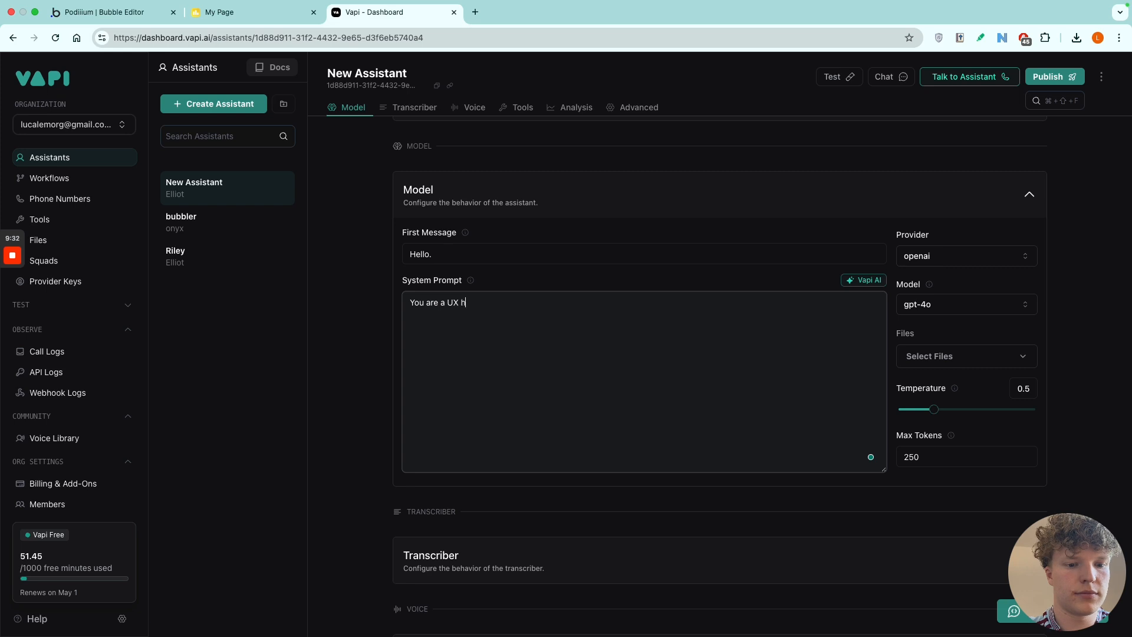
pyautogui.write('elper hleping people who ca')
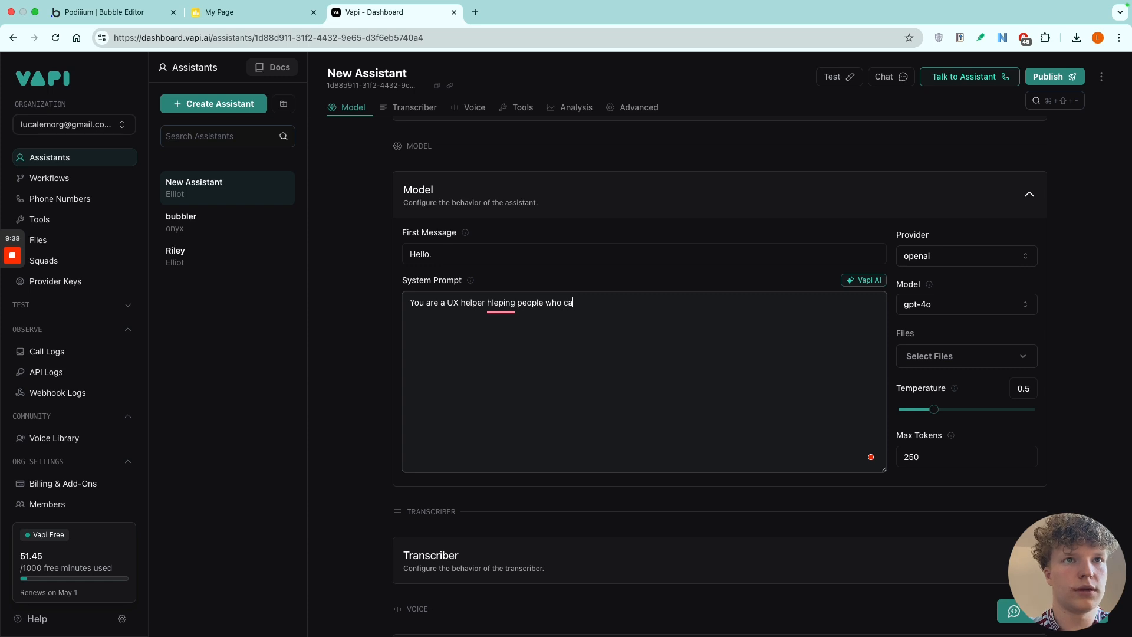
pyautogui.write('nnot find their ')
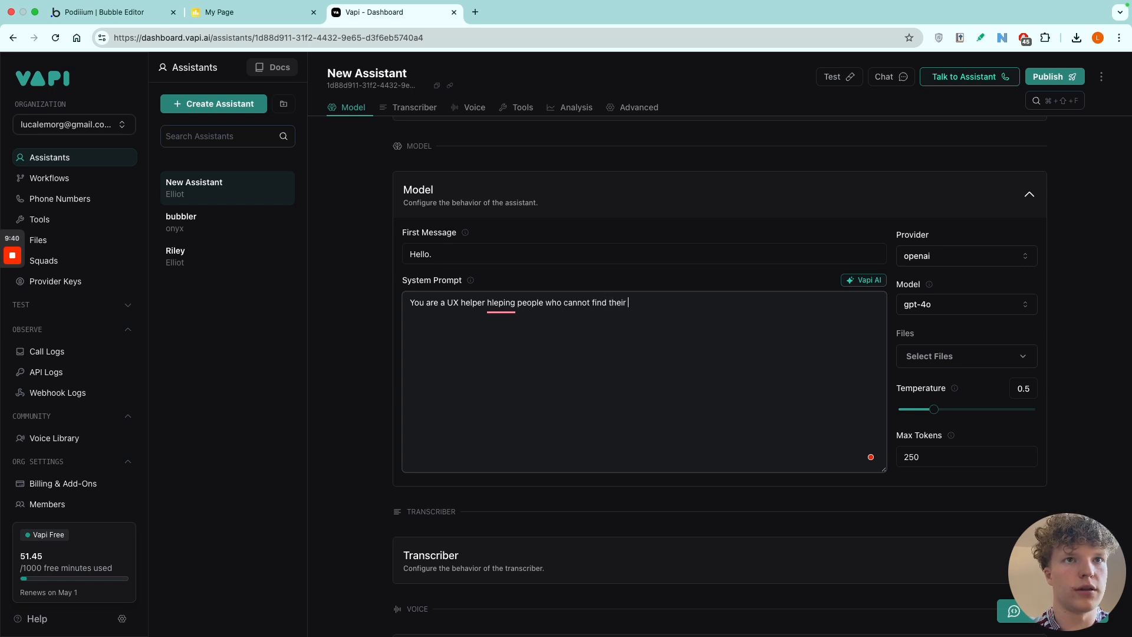
pyautogui.write('way around the landing page')
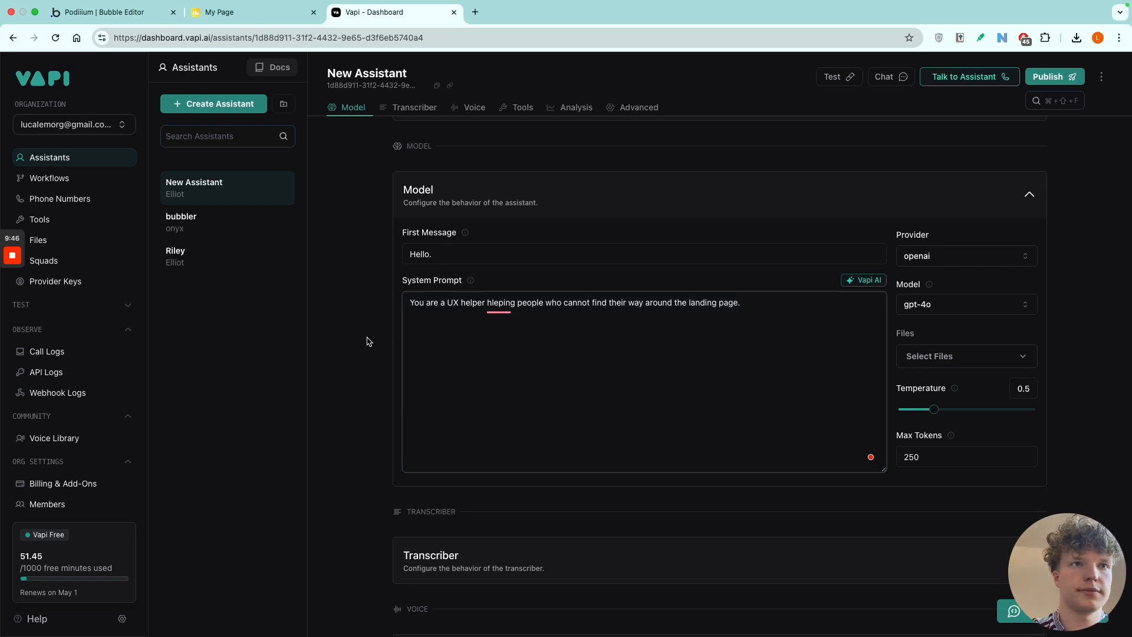
pyautogui.click(508, 322)
pyautogui.click(771, 318)
# Set the assistant's first message to "Hello, thanks for chossing TechNYC", checking the company name on the Bubble landing page.
pyautogui.click(545, 244)
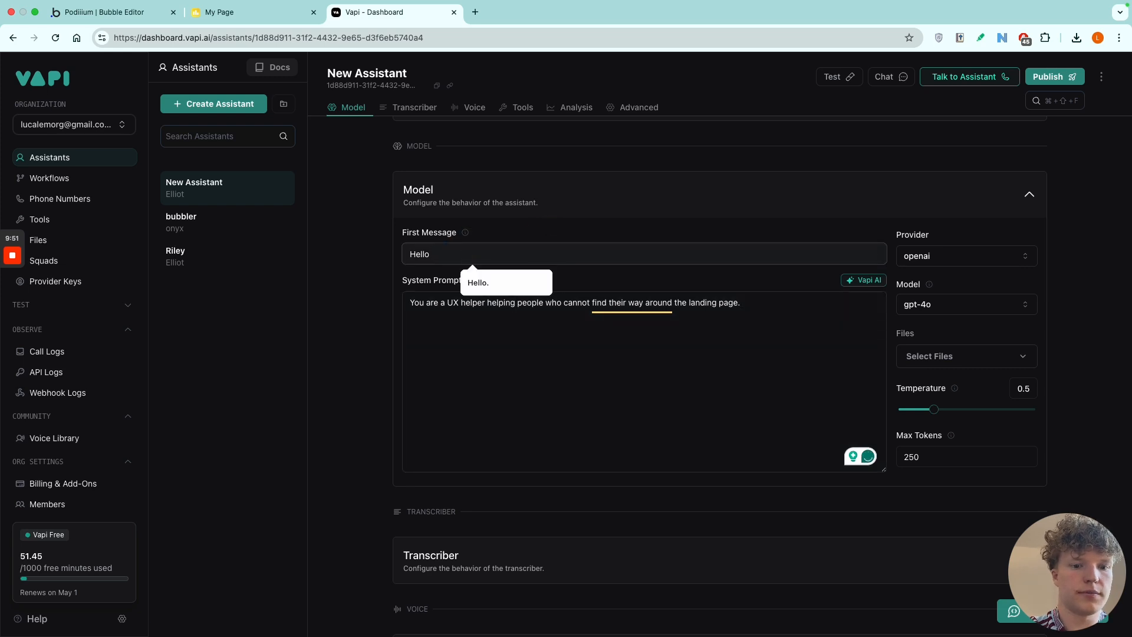
pyautogui.write('thaknsnks fdor')
pyautogui.press('BackSpace')
pyautogui.write('or')
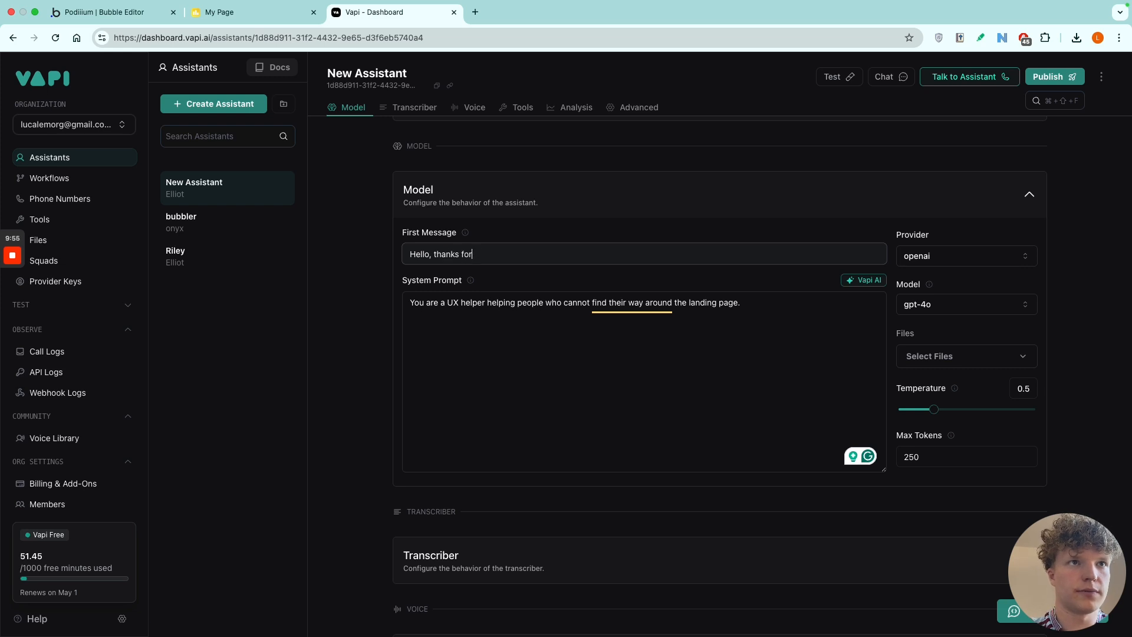
pyautogui.write(' chossing')
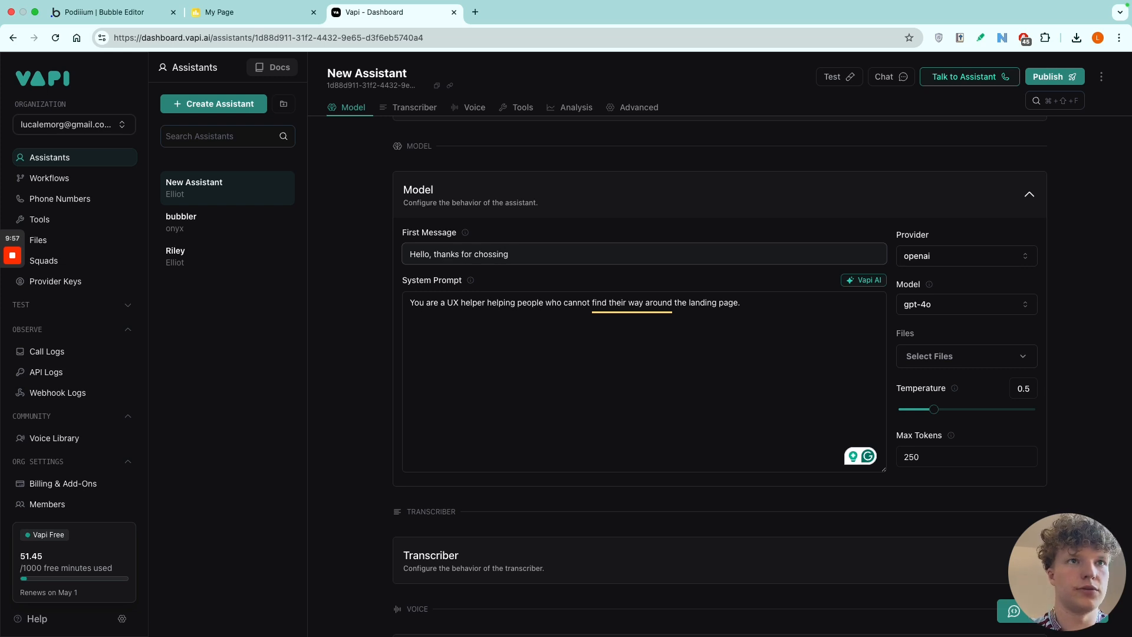
pyautogui.click(112, 34)
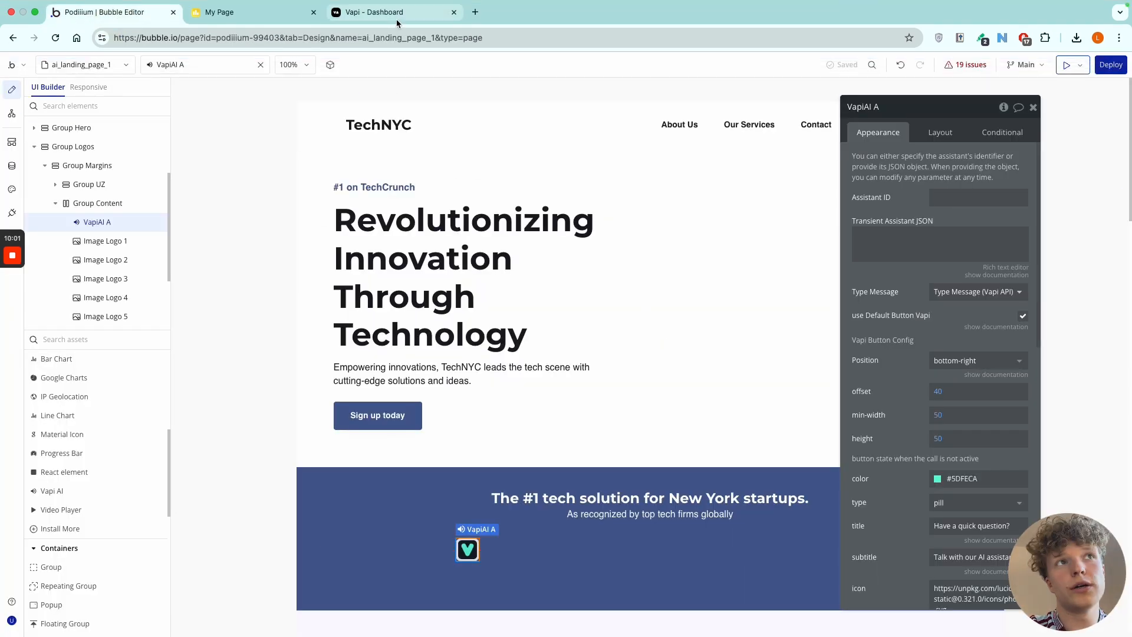
pyautogui.click(396, 13)
pyautogui.write('TechNYC')
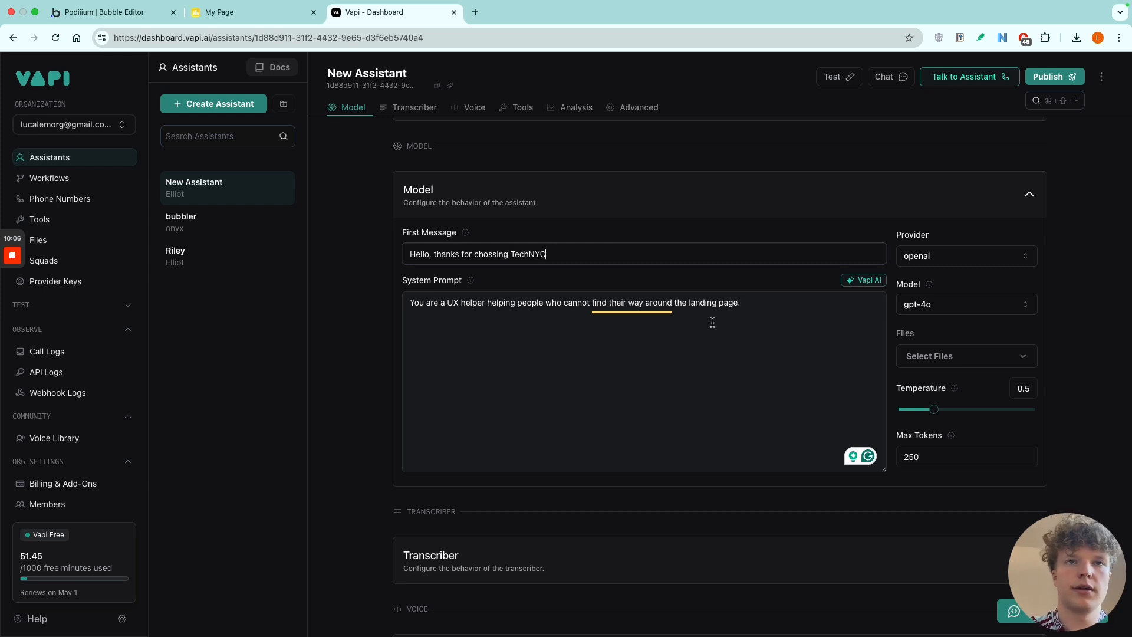
pyautogui.click(761, 313)
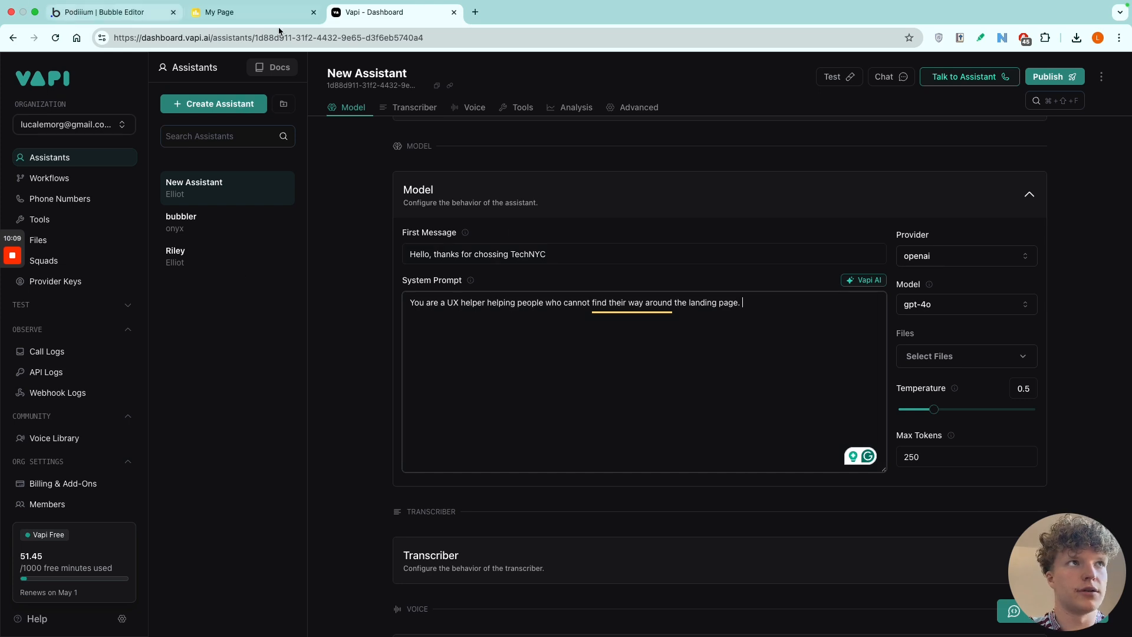
# Open ChatGPT in a new browser tab.
pyautogui.click(474, 13)
pyautogui.write('chat')
pyautogui.press('Return')
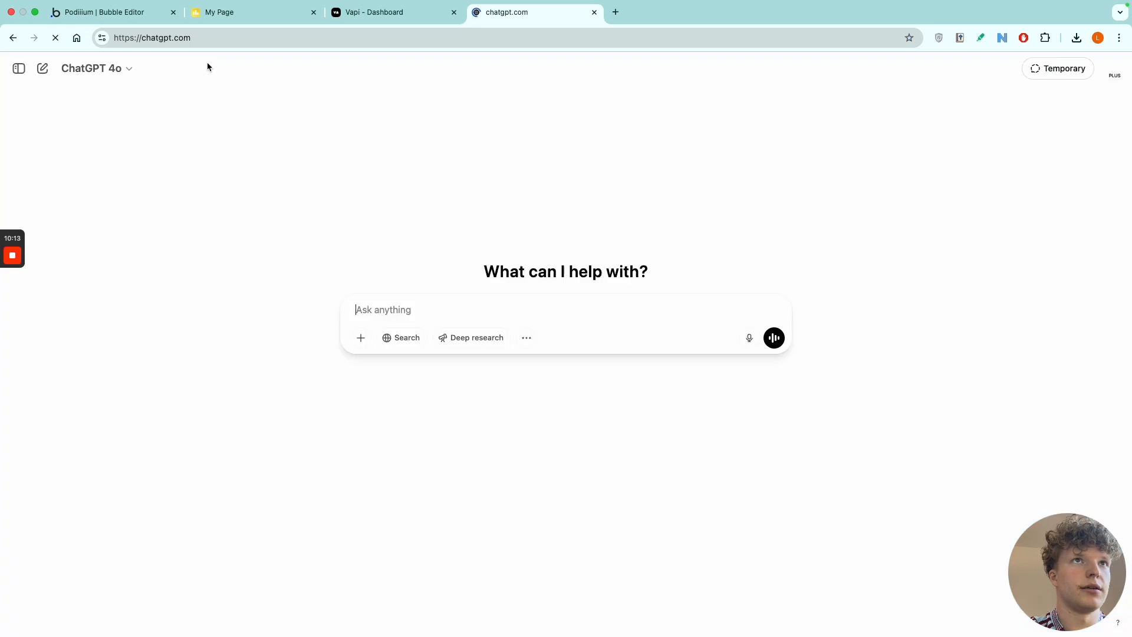
# Capture a screenshot of the TechNYC landing page in the Bubble editor and attach it to a new ChatGPT message.
pyautogui.click(128, 19)
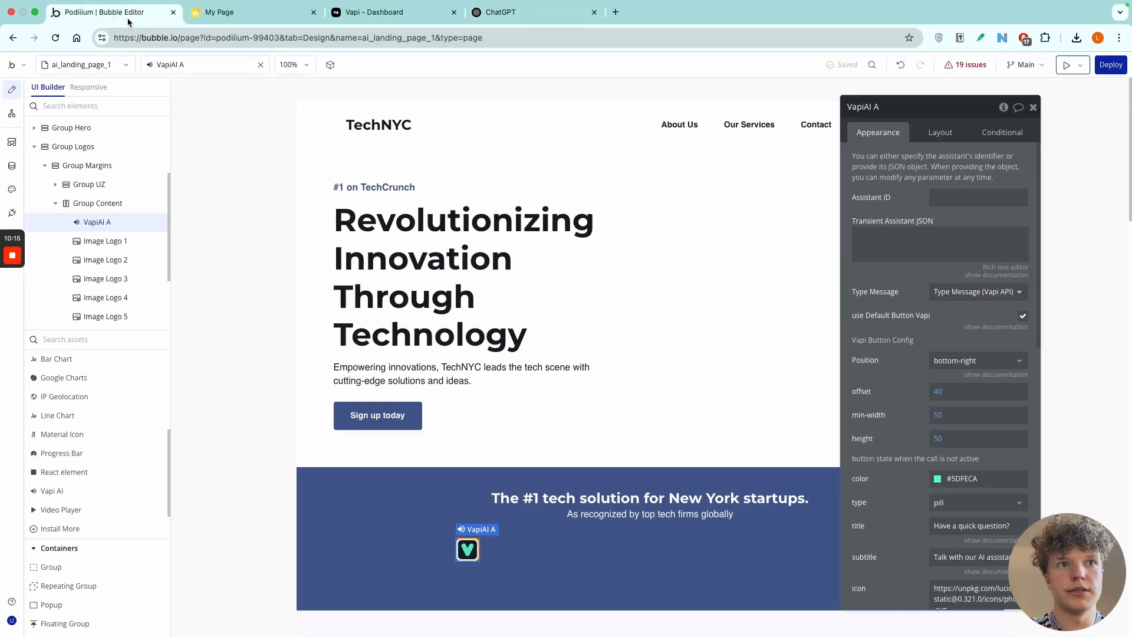
pyautogui.moveTo(908, 113); pyautogui.dragTo(1085, 116)
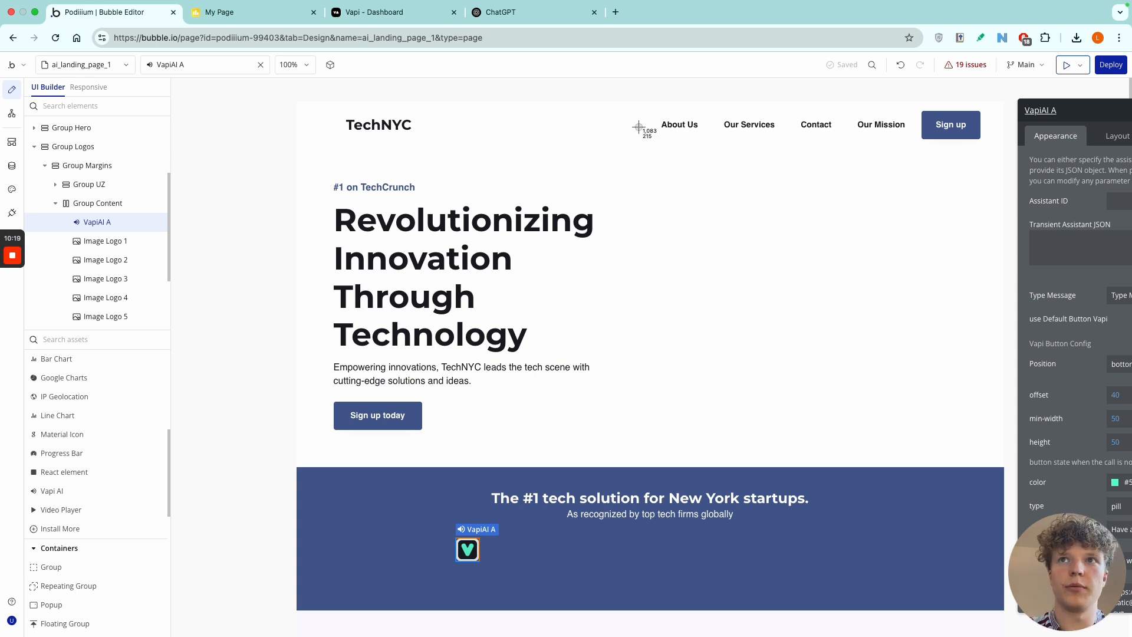
pyautogui.moveTo(291, 89); pyautogui.dragTo(1011, 551)
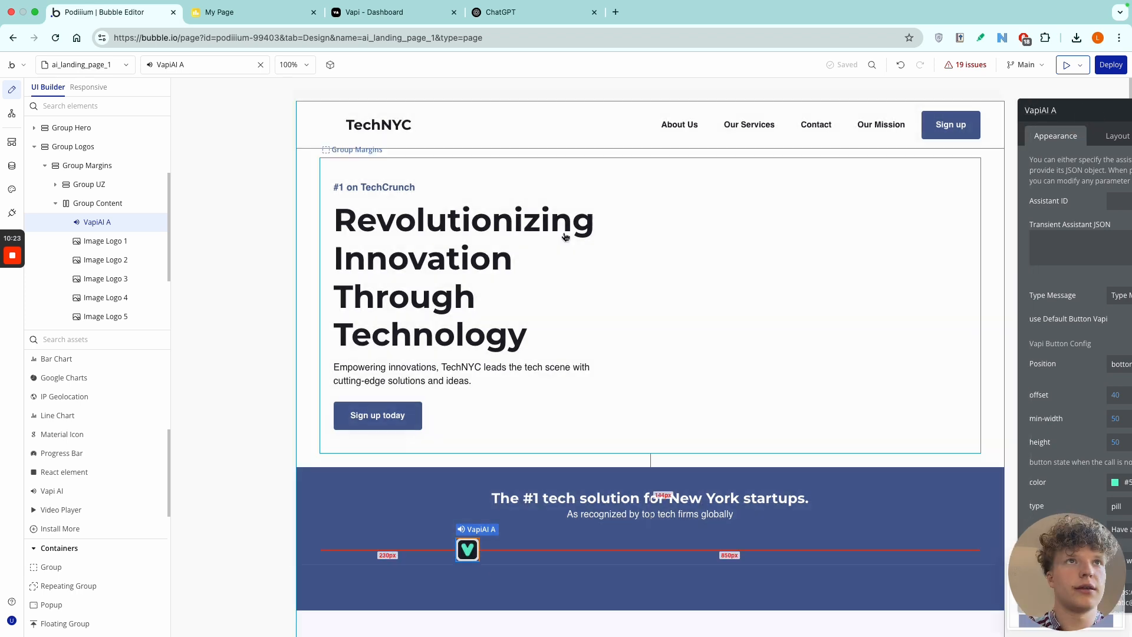
pyautogui.click(529, 13)
pyautogui.moveTo(1015, 617); pyautogui.dragTo(311, 219)
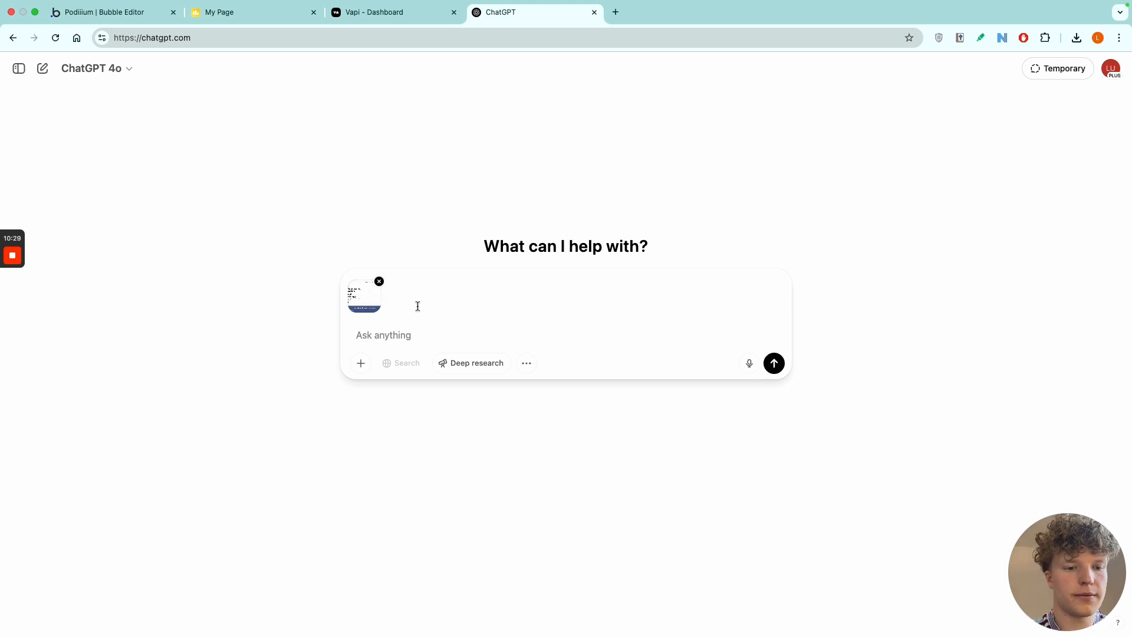
# Begin the prompt with "Write down the location in english for the location of all the huttions on the page".
pyautogui.write('Write down th')
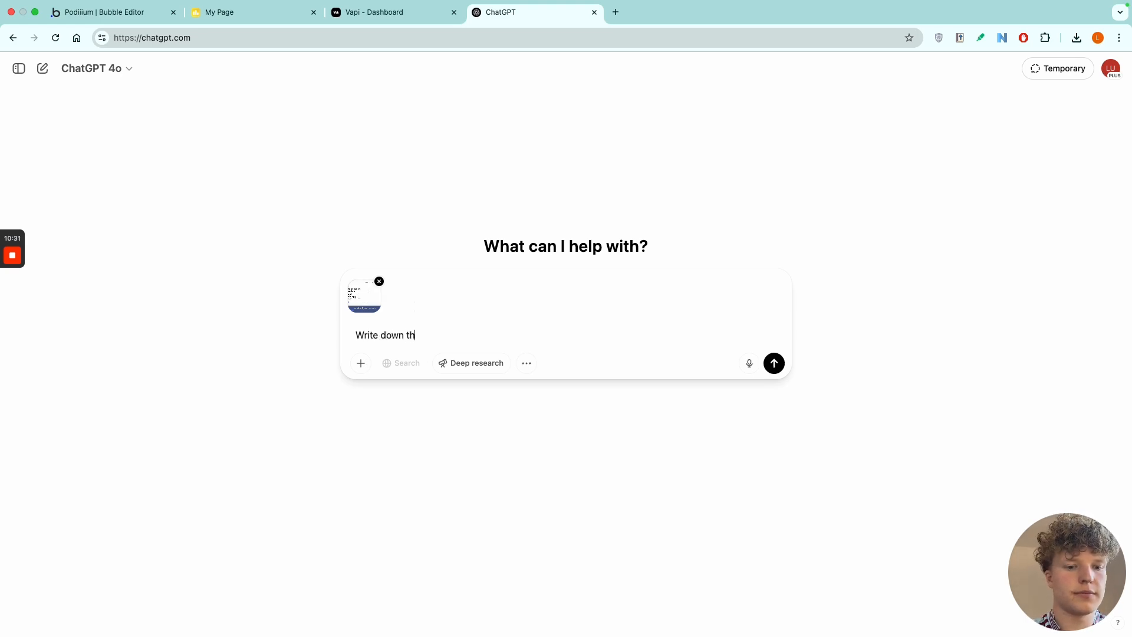
pyautogui.write('e laocation in wenglish')
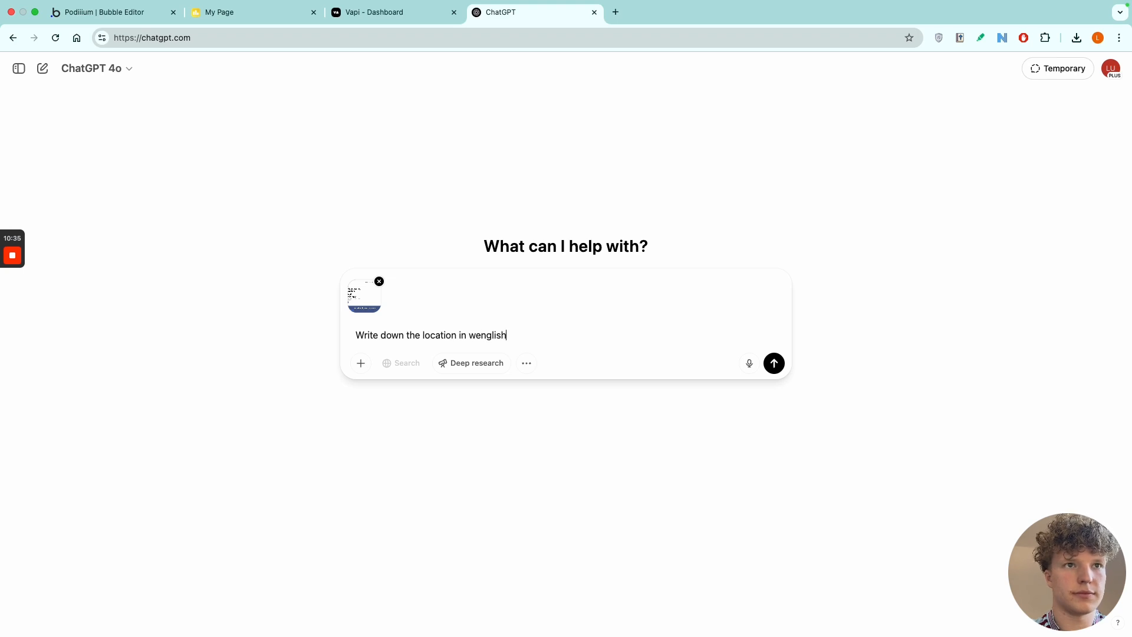
pyautogui.write('glish')
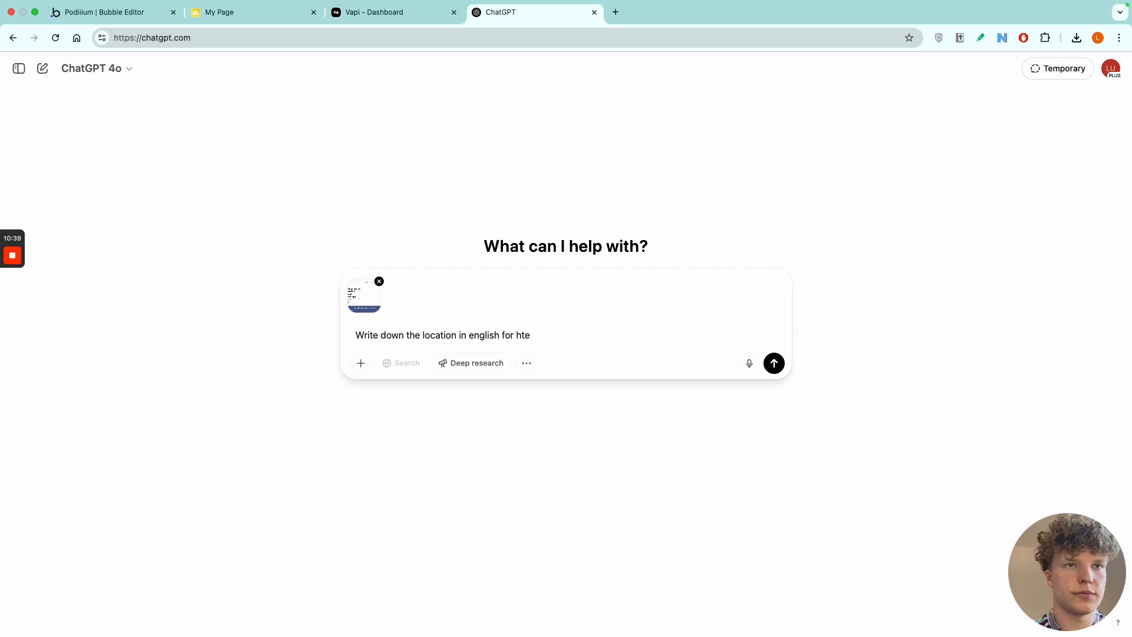
pyautogui.write(' for the location of all the huttions')
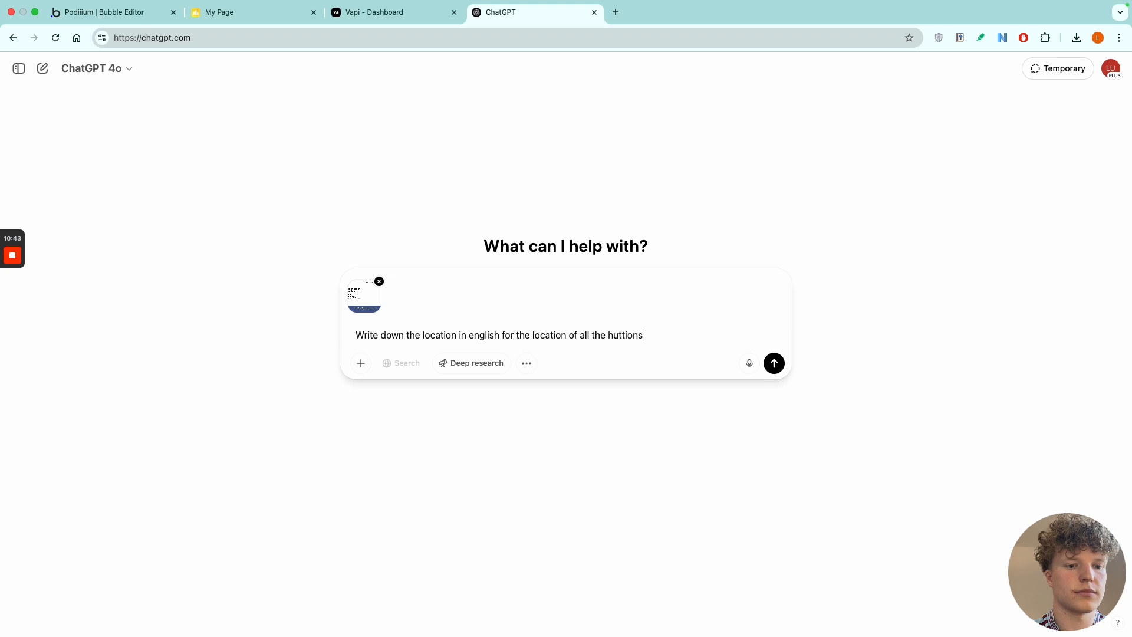
pyautogui.write(' on the page ')
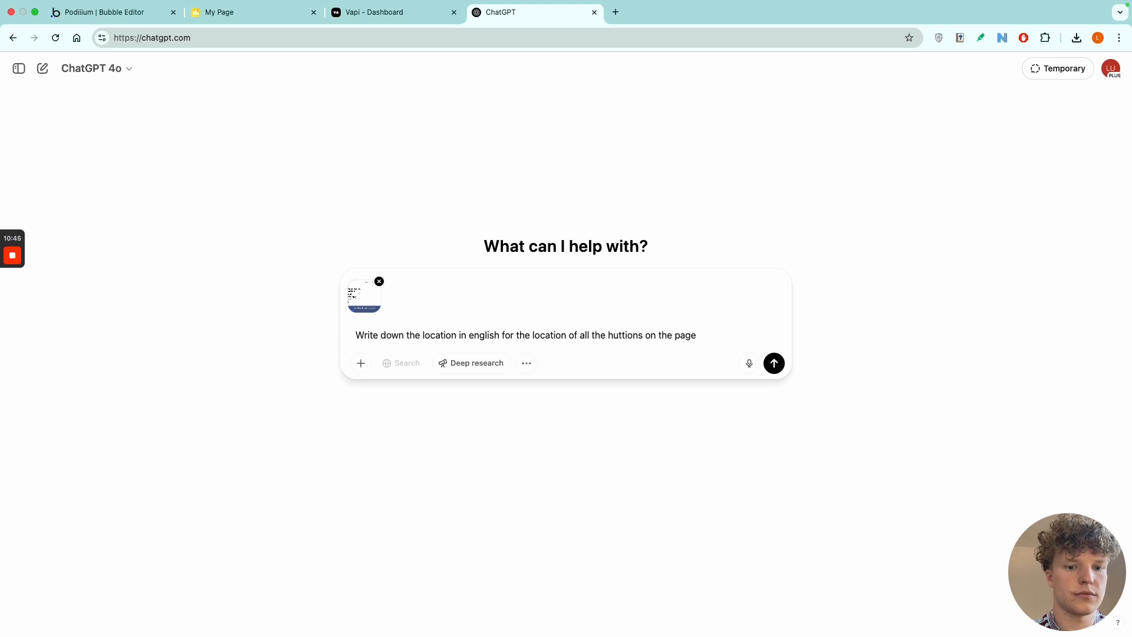
pyautogui.write(', this is fo')
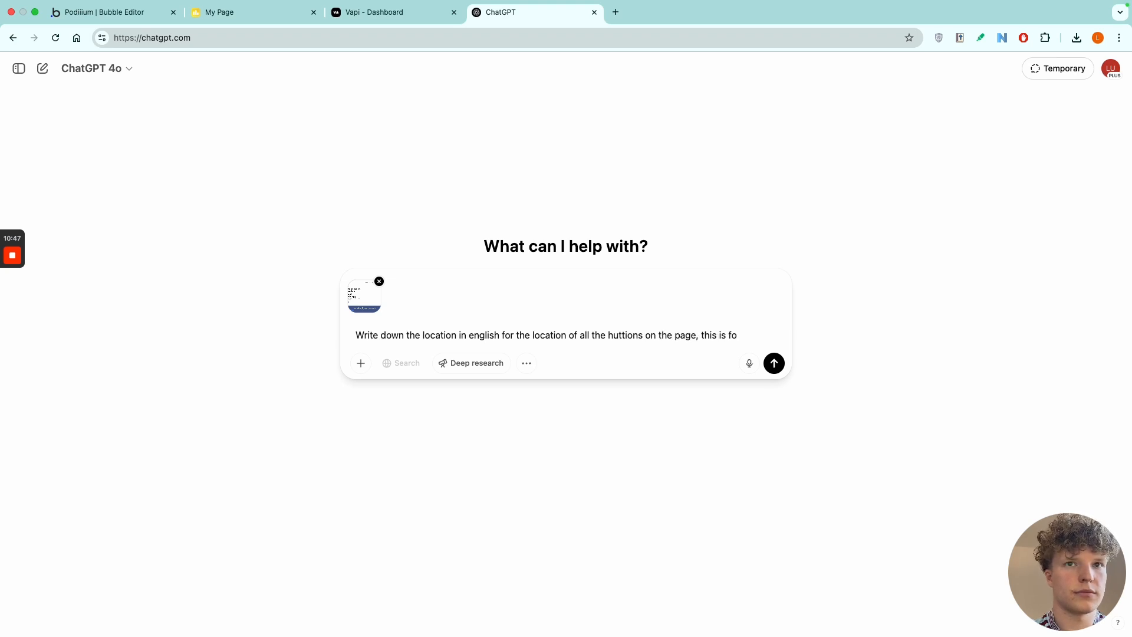
pyautogui.write('r a AI that ')
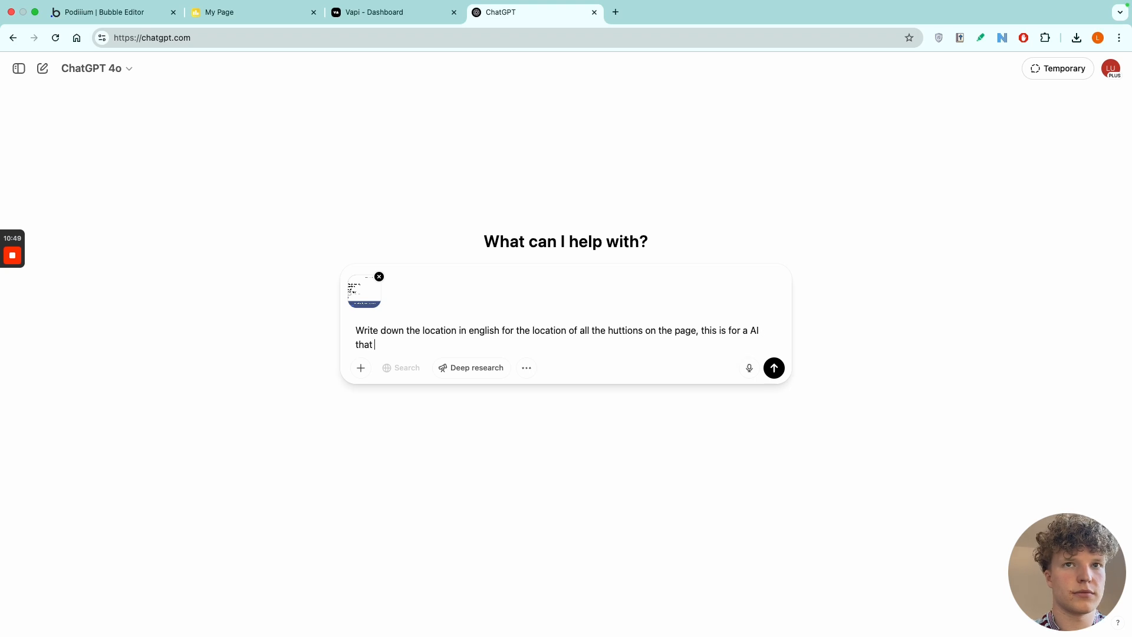
pyautogui.write('will be jel')
# Add that this is for an AI helping people find where they need to go on the website, using this doc as context, and submit the prompt.
pyautogui.press('BackSpace')
pyautogui.press('BackSpace')
pyautogui.press('BackSpace')
pyautogui.write('hleping')
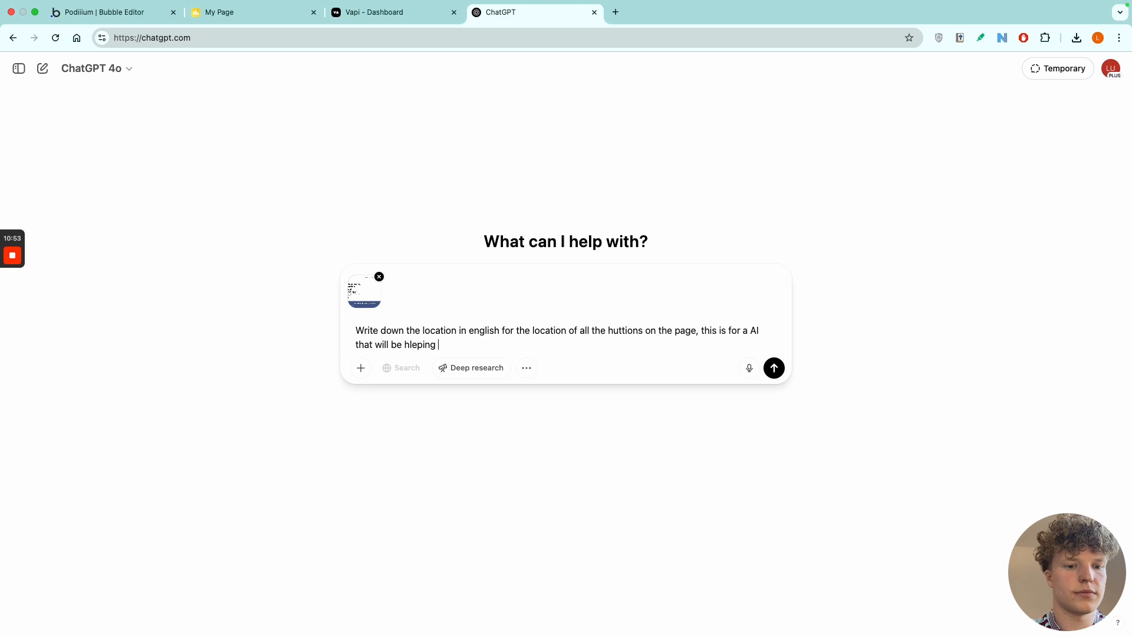
pyautogui.write(' people find where the')
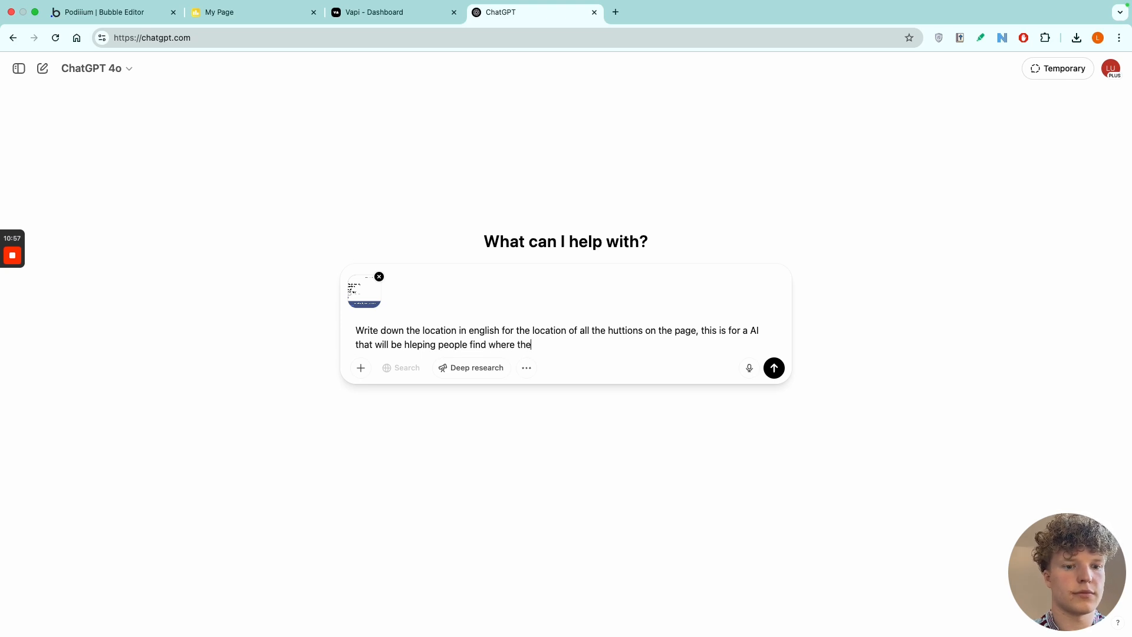
pyautogui.write('y need go')
pyautogui.press('BackSpace')
pyautogui.press('BackSpace')
pyautogui.press('BackSpace')
pyautogui.write('to go on the web')
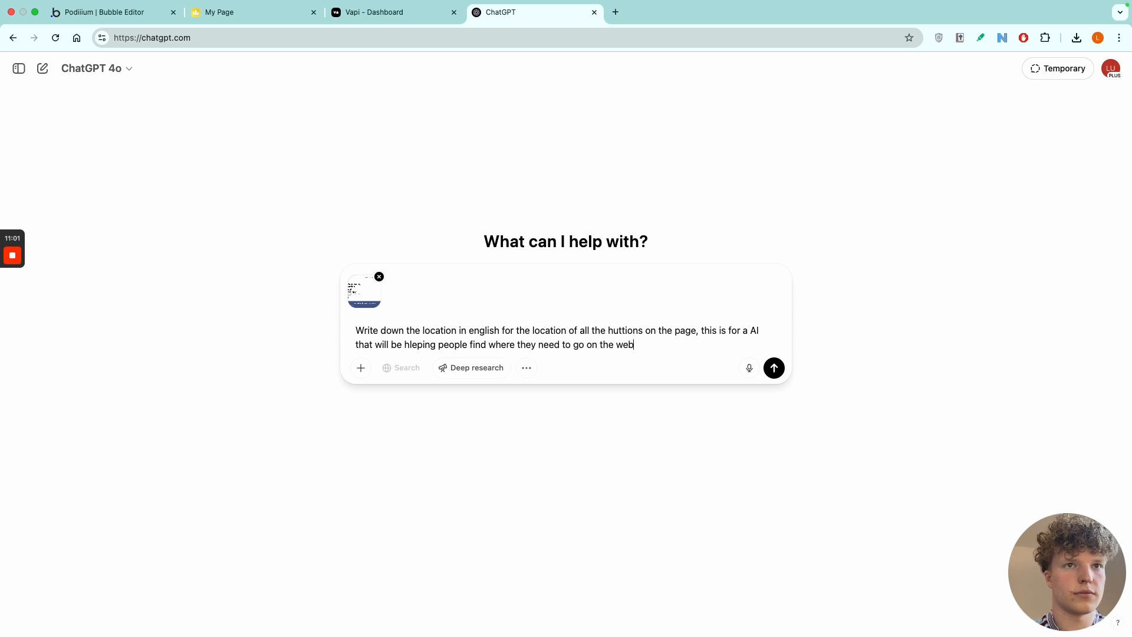
pyautogui.write('stite and it')
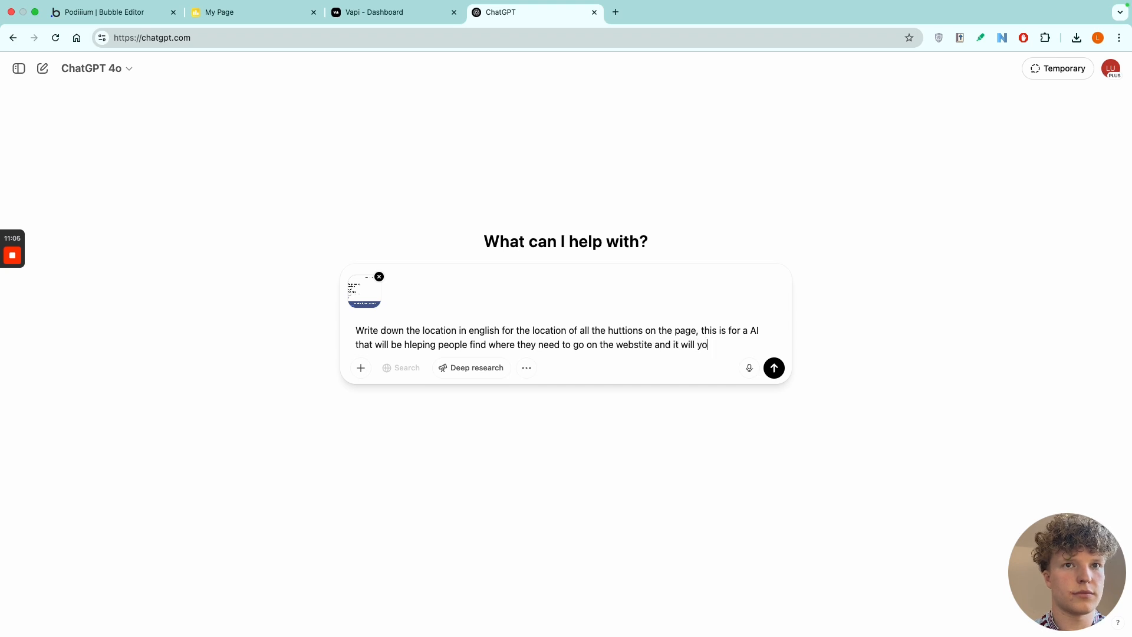
pyautogui.write(' will ouse')
pyautogui.press('BackSpace')
pyautogui.press('BackSpace')
pyautogui.press('BackSpace')
pyautogui.press('BackSpace')
pyautogui.write('use ')
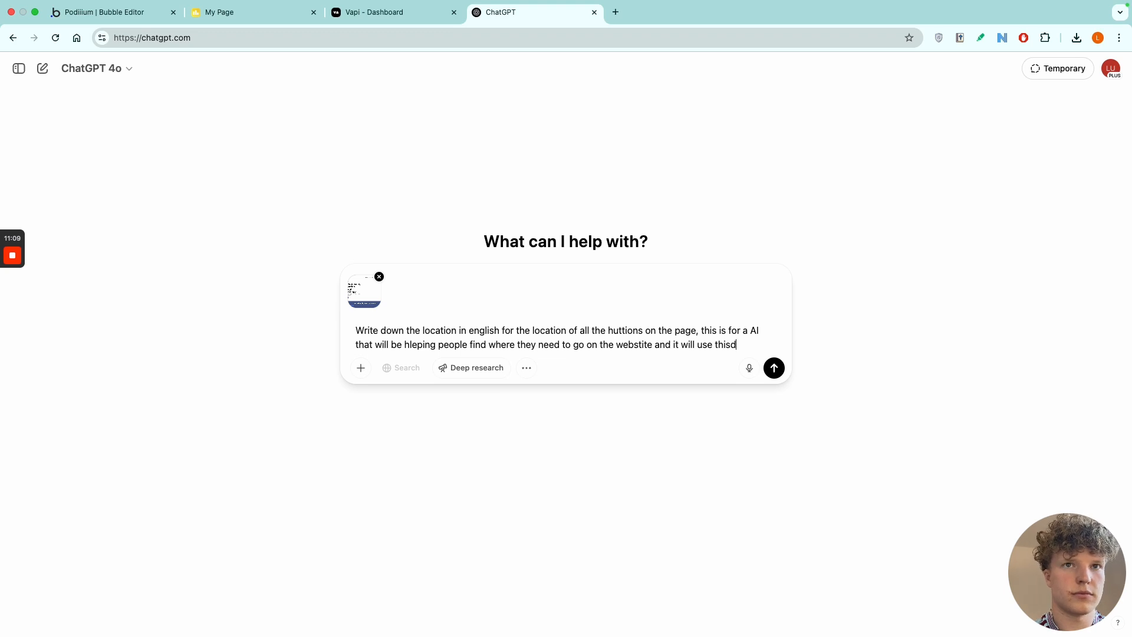
pyautogui.write('this doc as context')
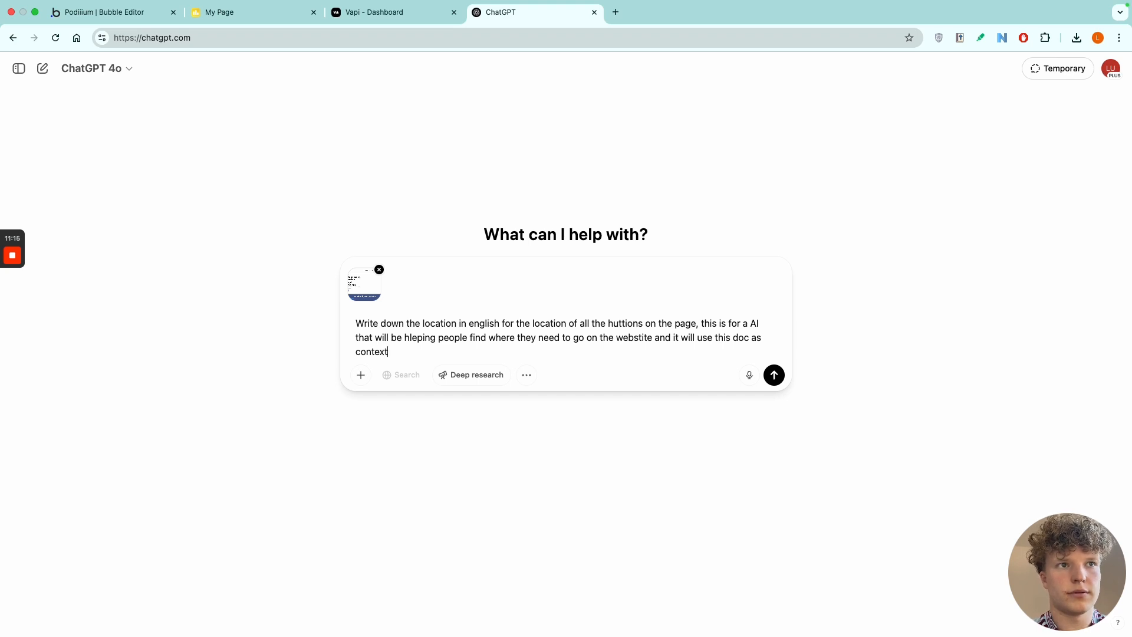
pyautogui.click(777, 381)
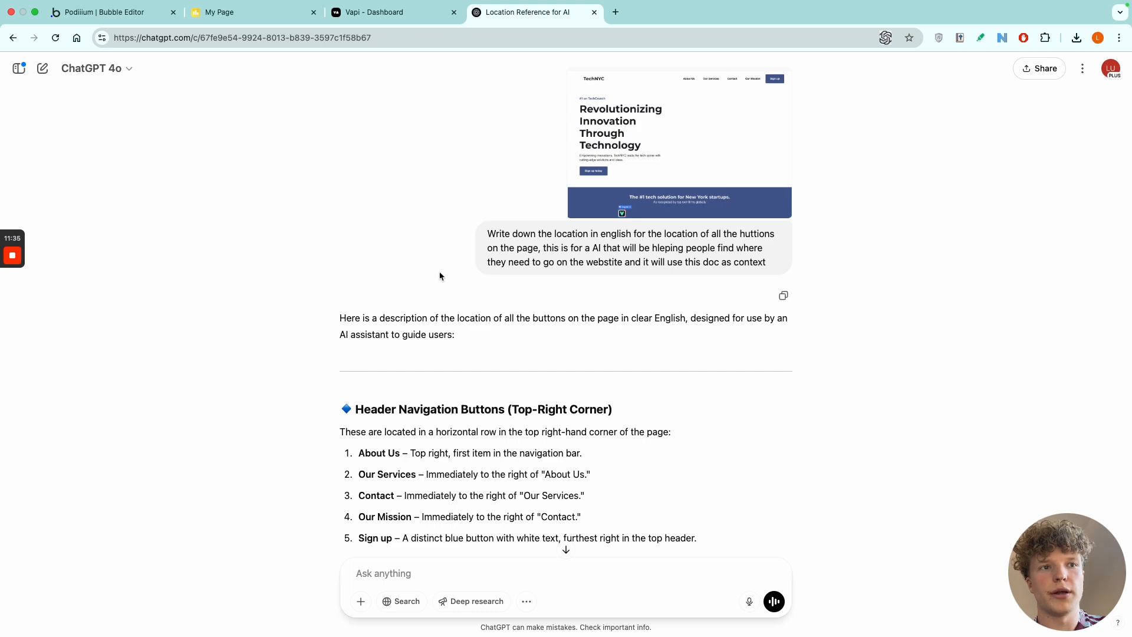
# Review ChatGPT's answer and copy its button descriptions from the header navigation section through the lower section badge.
pyautogui.scroll(-3, 440, 277)
pyautogui.scroll(-6, 441, 278)
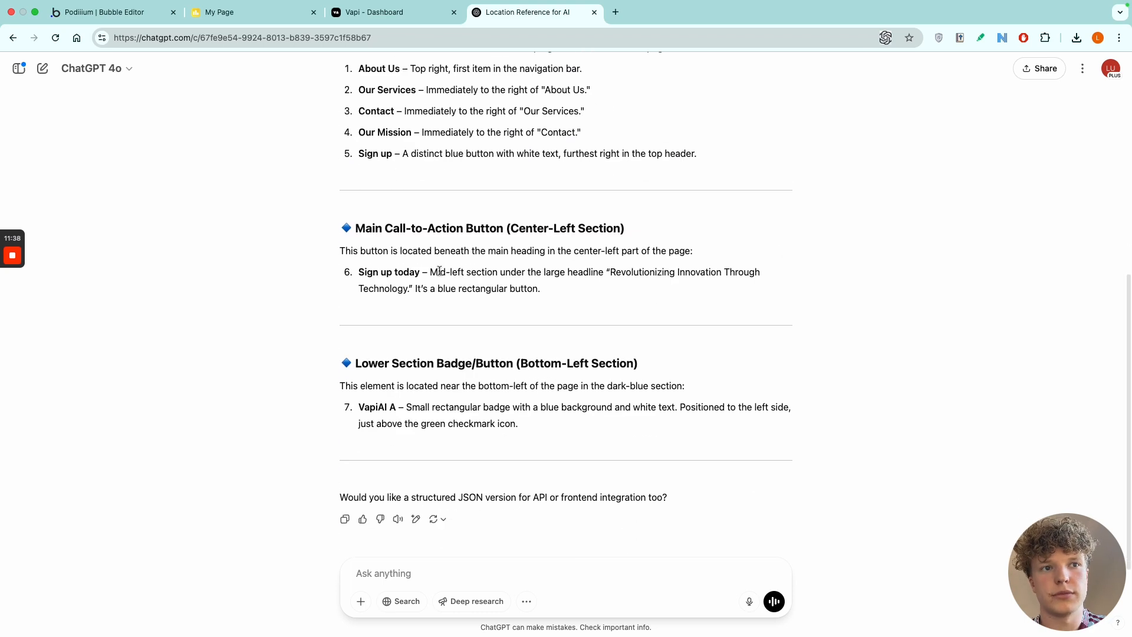
pyautogui.scroll(9, 430, 283)
pyautogui.scroll(-7, 430, 285)
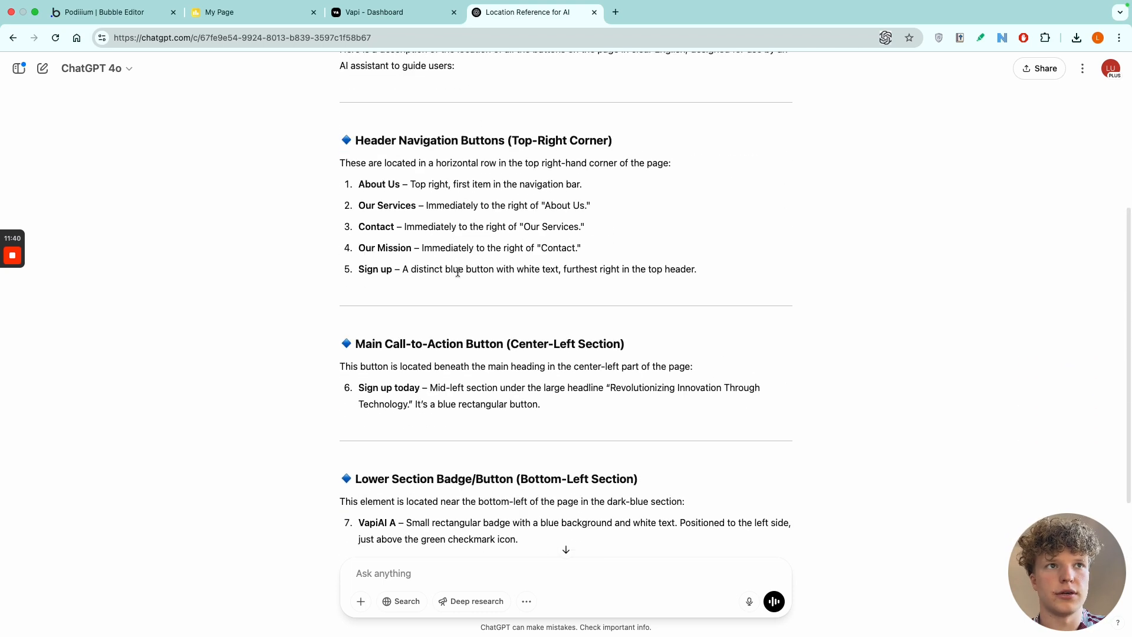
pyautogui.moveTo(345, 137)
pyautogui.mouseDown()
pyautogui.moveTo(515, 301)
pyautogui.moveTo(670, 624)
pyautogui.moveTo(684, 448)
pyautogui.mouseUp()
pyautogui.press('super+c')
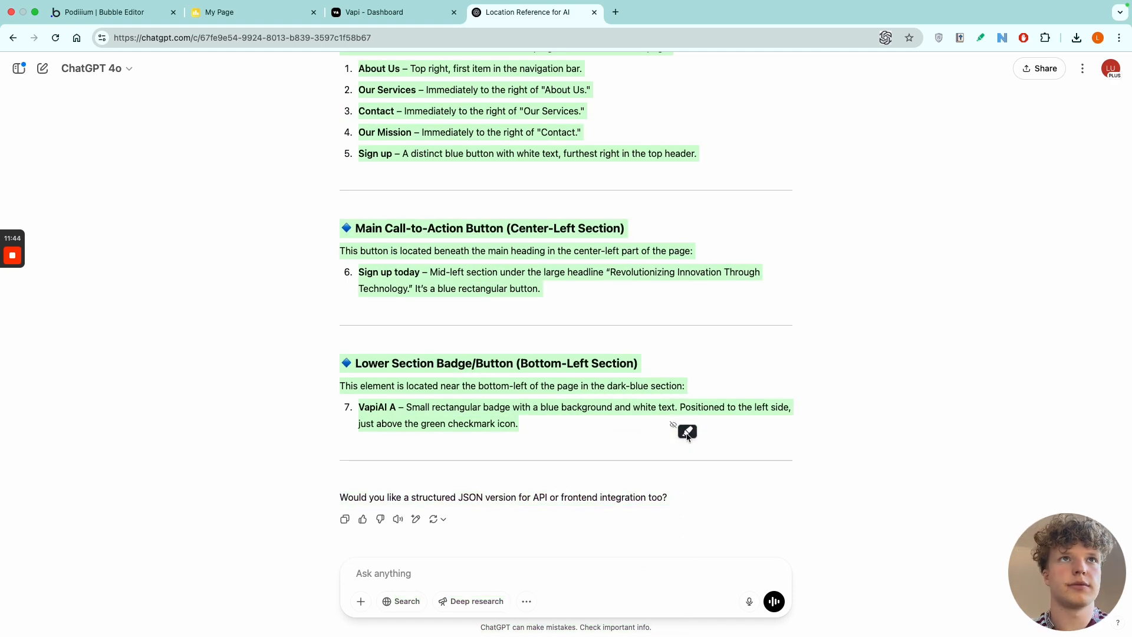
# Create a blank Google Docs document in a new tab and paste the copied button descriptions into it.
pyautogui.click(617, 16)
pyautogui.write('doc')
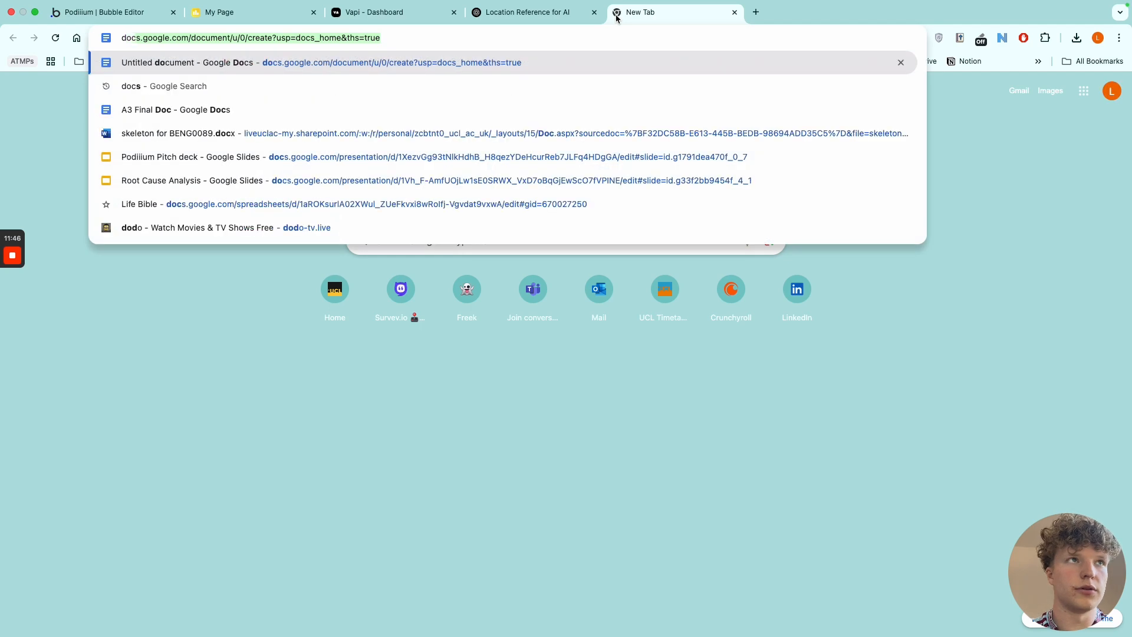
pyautogui.press('BackSpace')
pyautogui.press('Return')
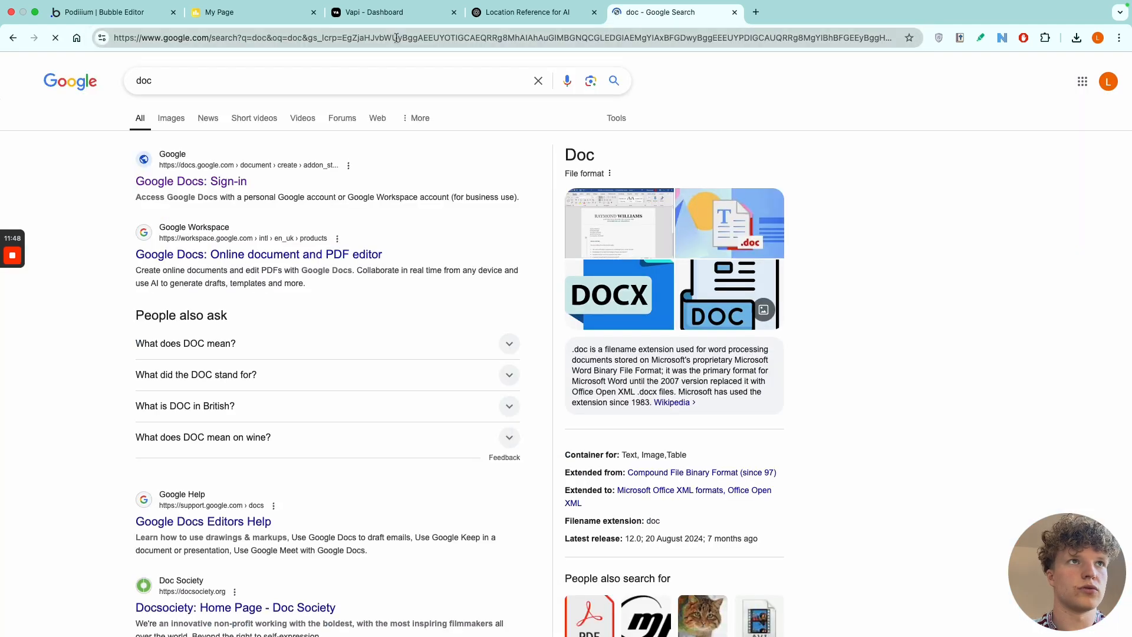
pyautogui.click(331, 39)
pyautogui.write('docs')
pyautogui.press('Return')
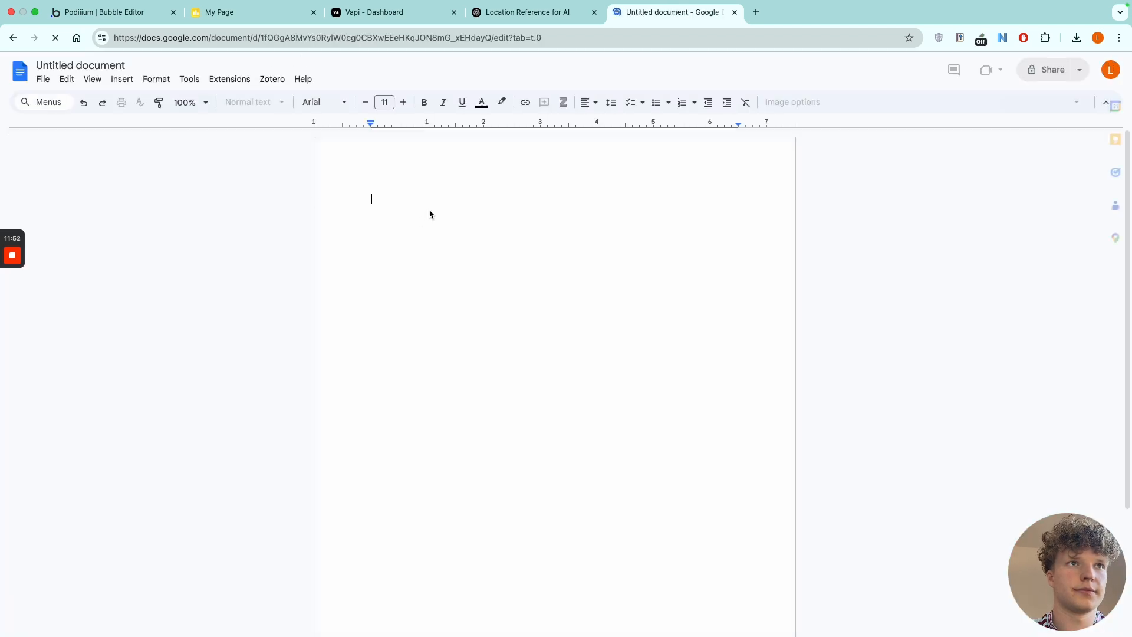
pyautogui.press('super+v')
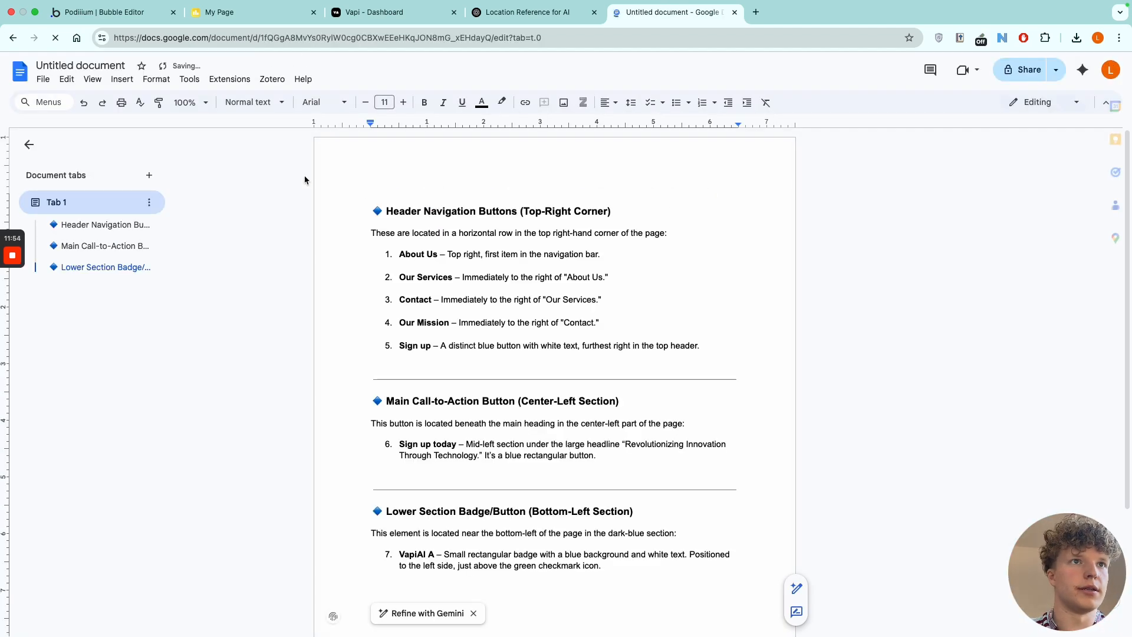
# Download the document as a PDF.
pyautogui.click(42, 79)
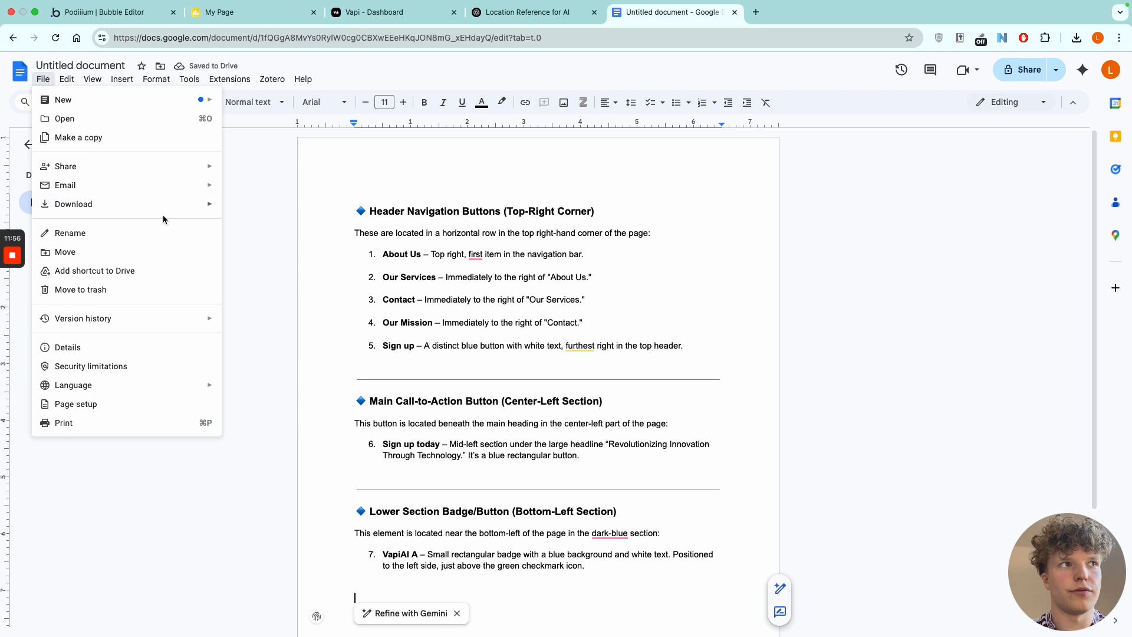
pyautogui.moveTo(160, 207)
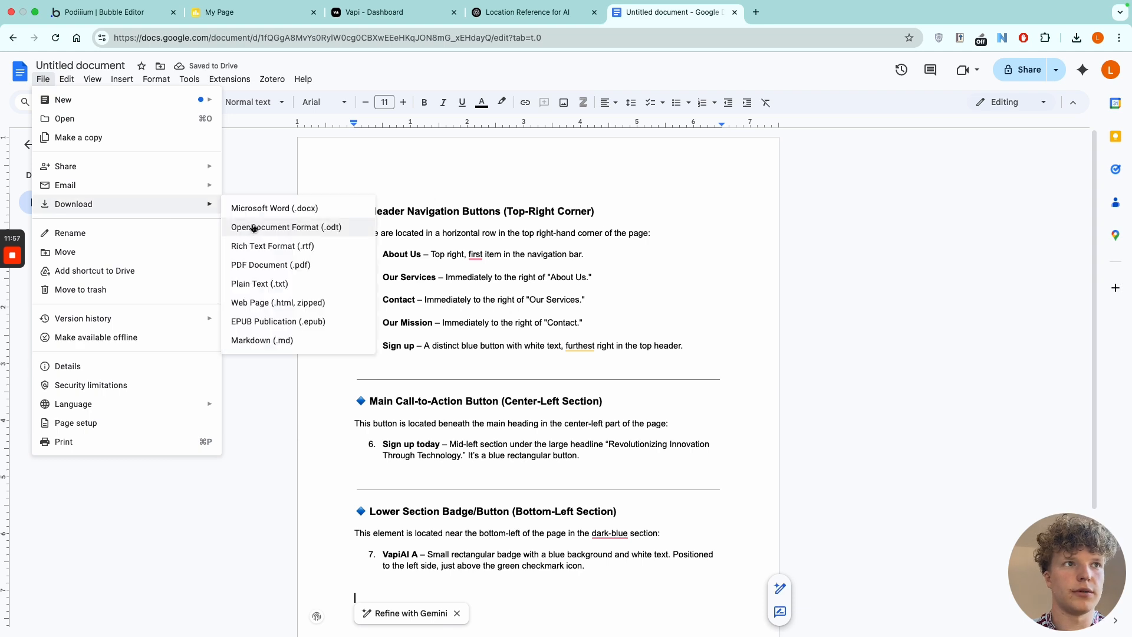
pyautogui.click(271, 265)
# Upload Untitled document (6).pdf to the new Vapi assistant's model files, select it as a knowledge file and publish the assistant.
pyautogui.click(401, 18)
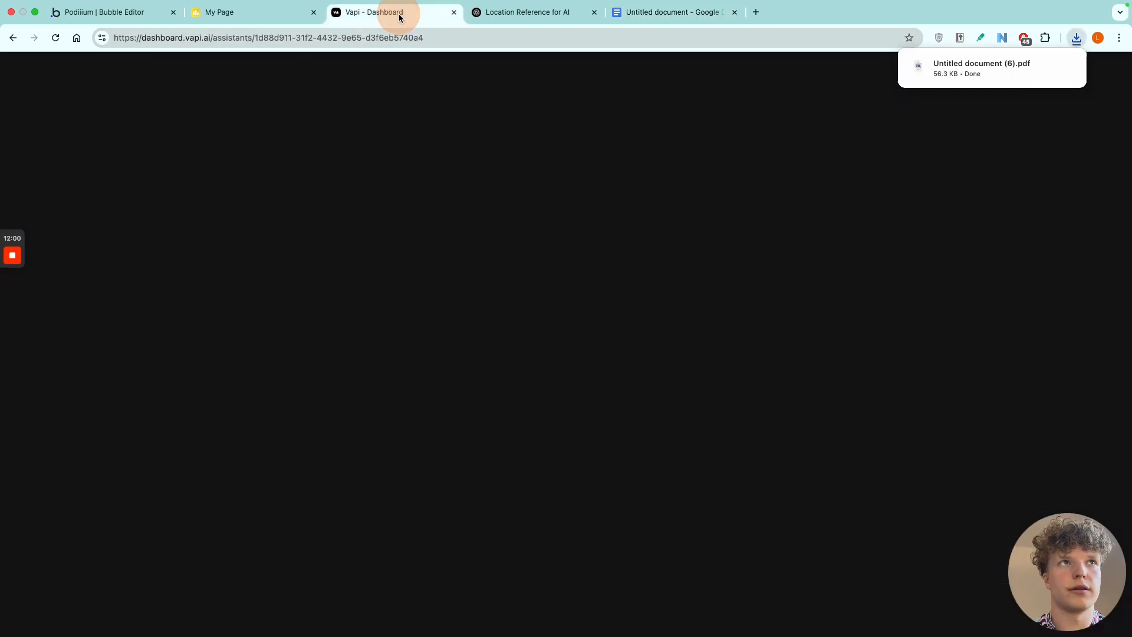
pyautogui.click(967, 354)
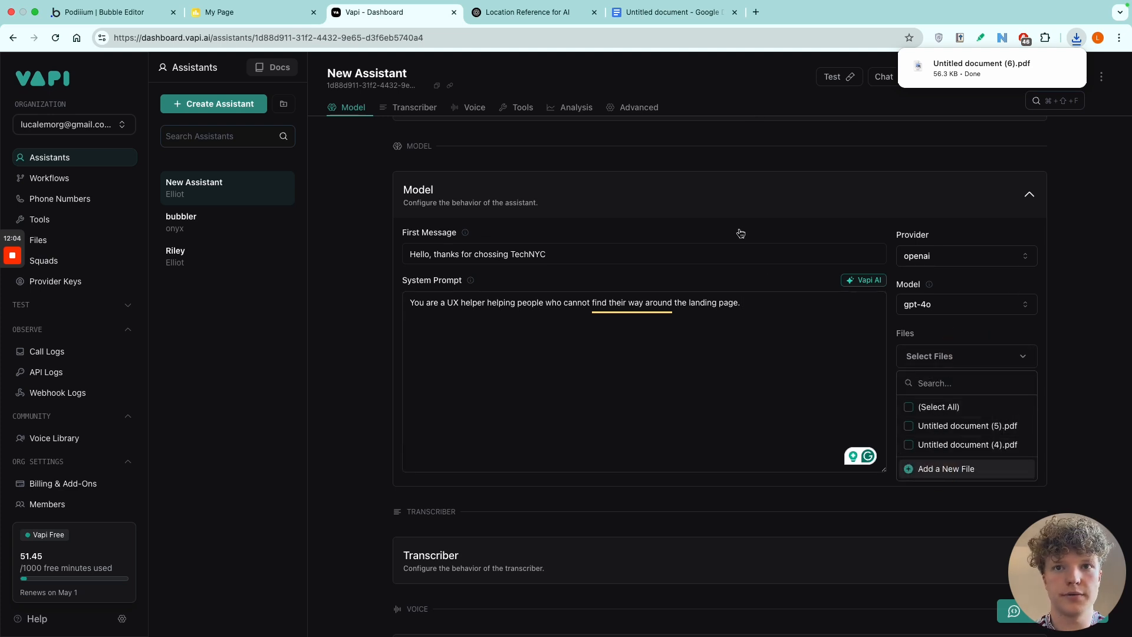
pyautogui.click(946, 469)
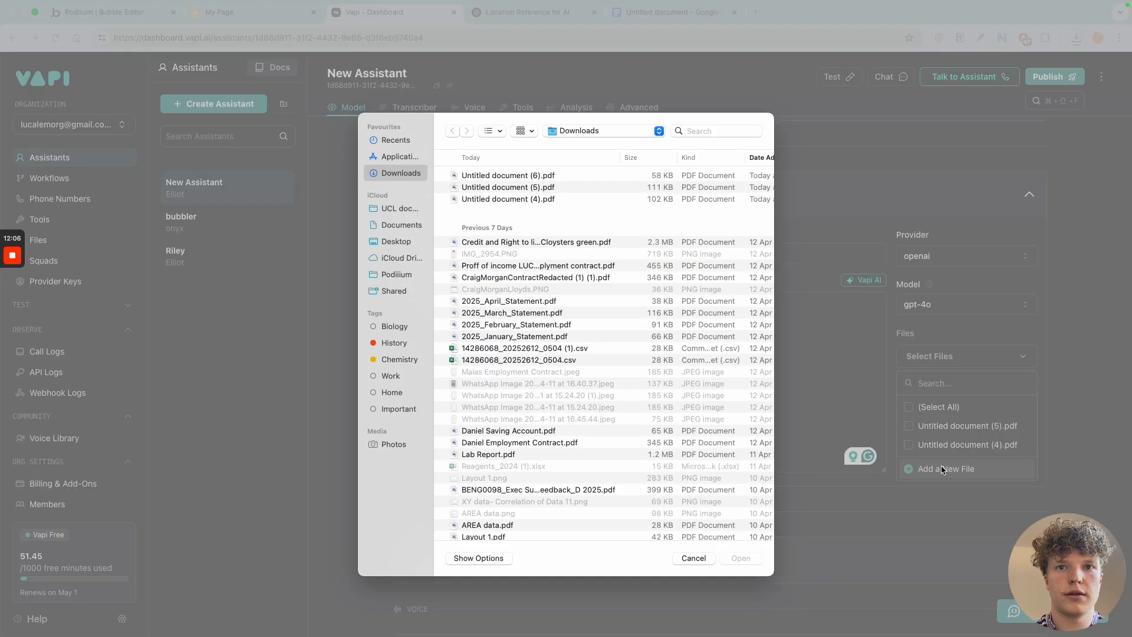
pyautogui.doubleClick(558, 175)
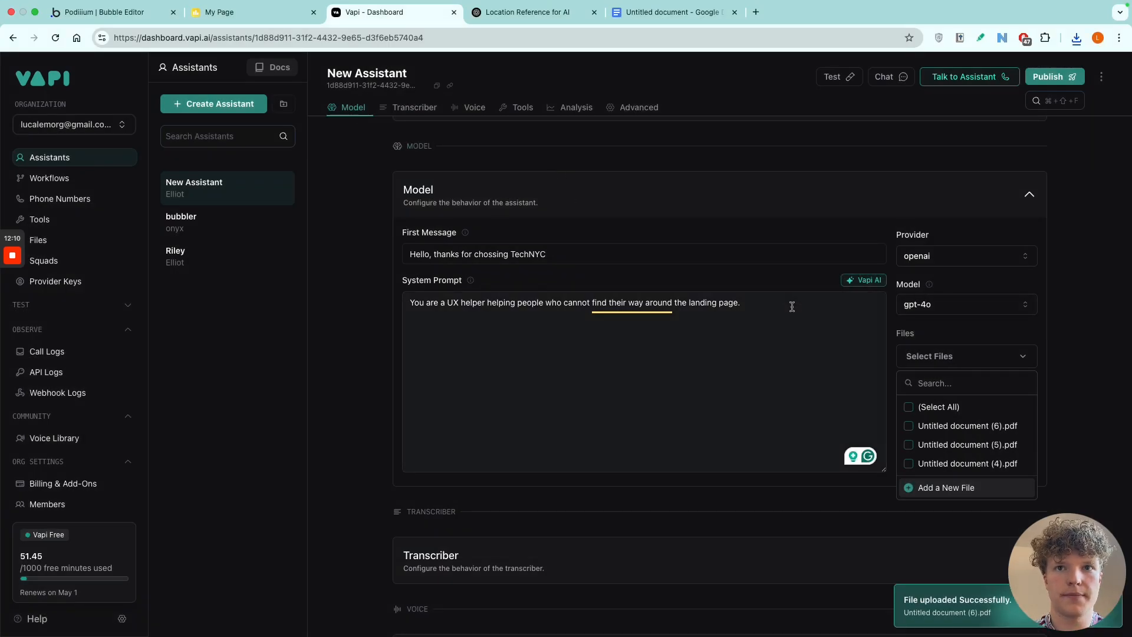
pyautogui.click(914, 426)
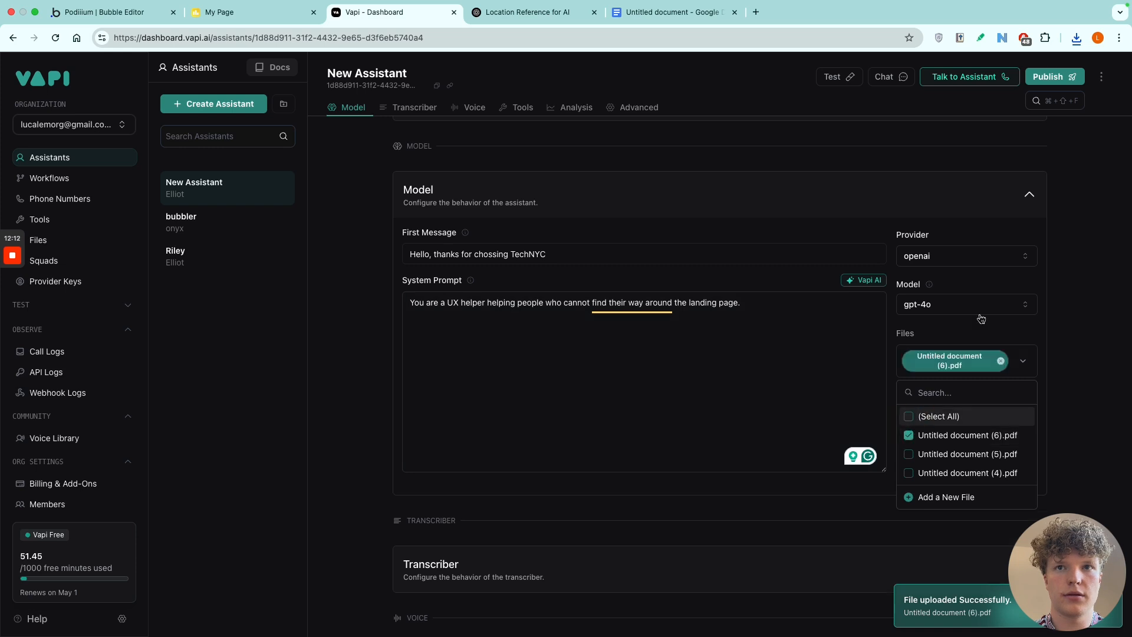
pyautogui.click(1049, 78)
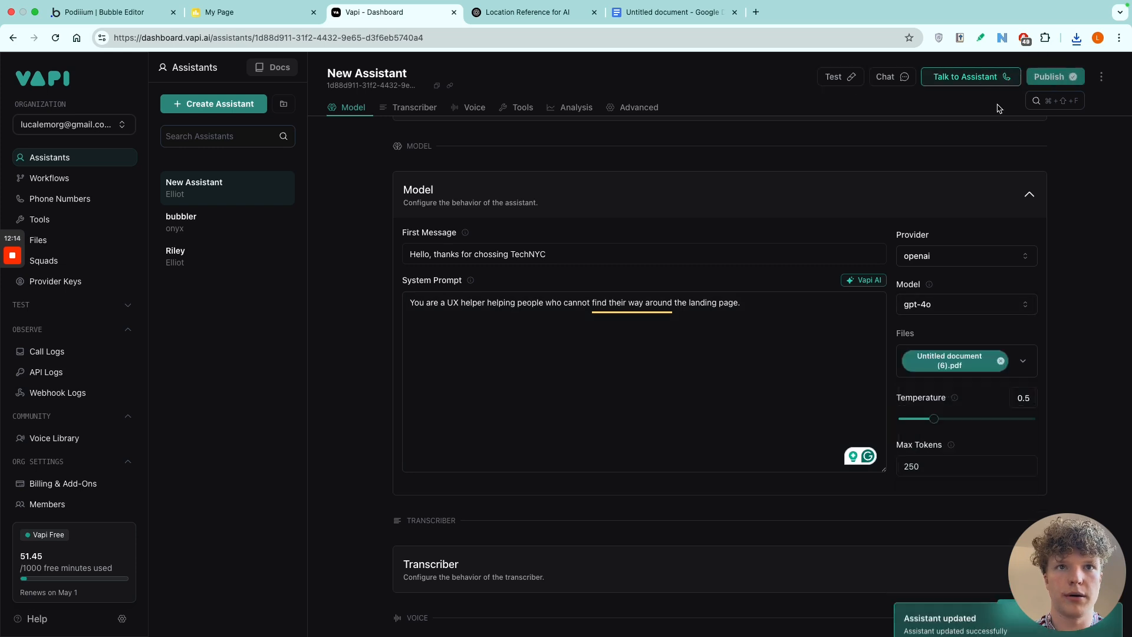
pyautogui.scroll(-2, 658, 319)
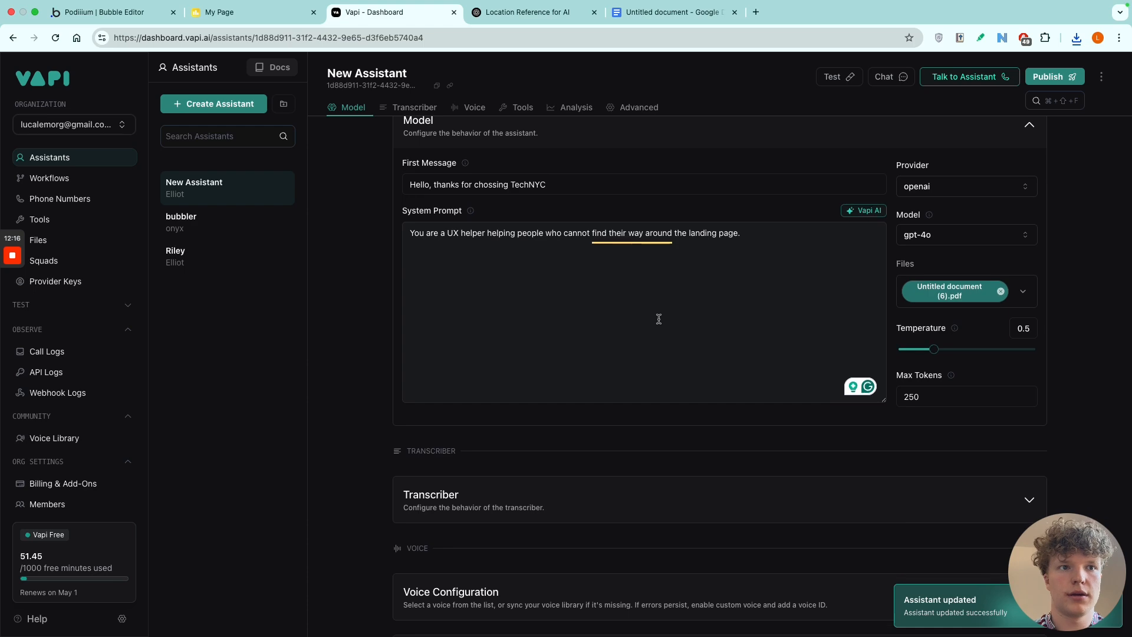
# Return to the Bubble editor and preview the ai_landing_page_1 page.
pyautogui.scroll(5, 658, 319)
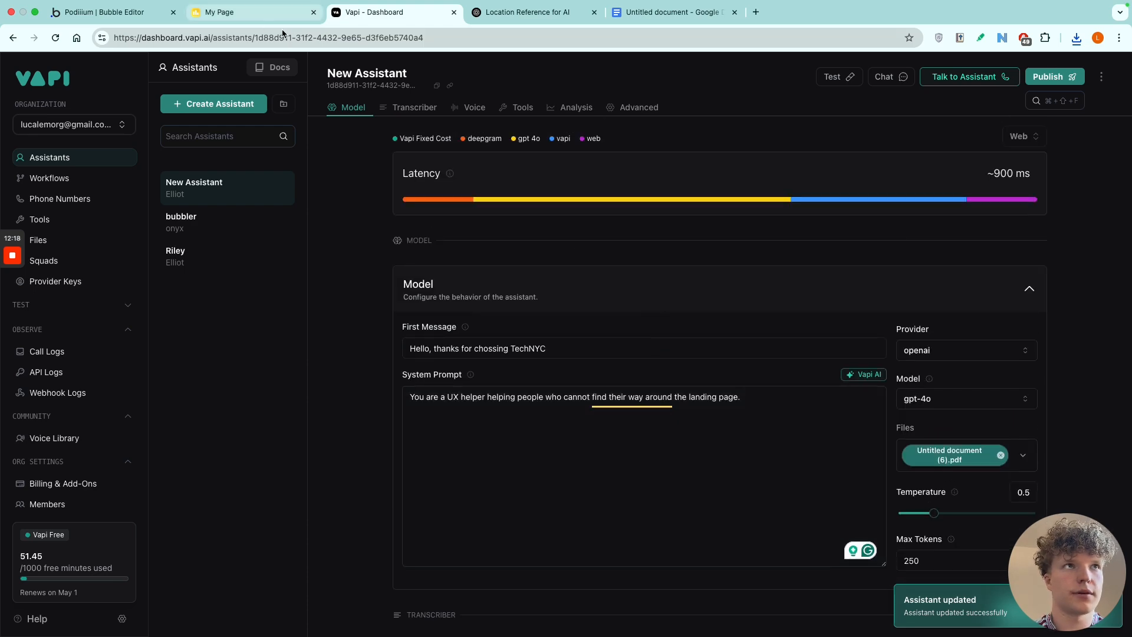
pyautogui.click(262, 16)
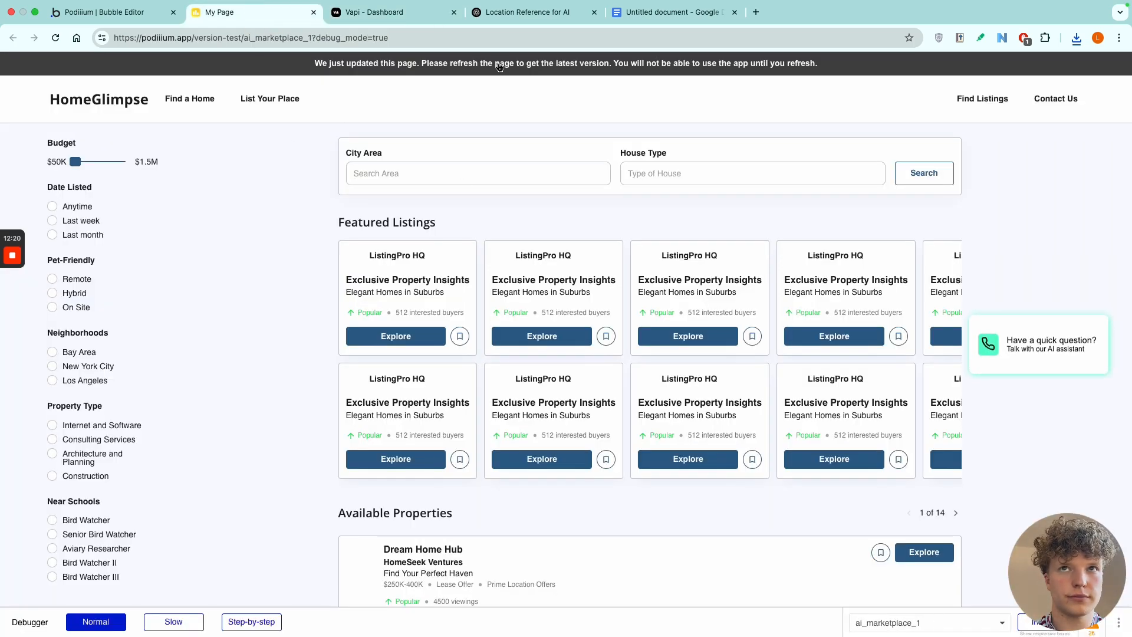
pyautogui.click(100, 12)
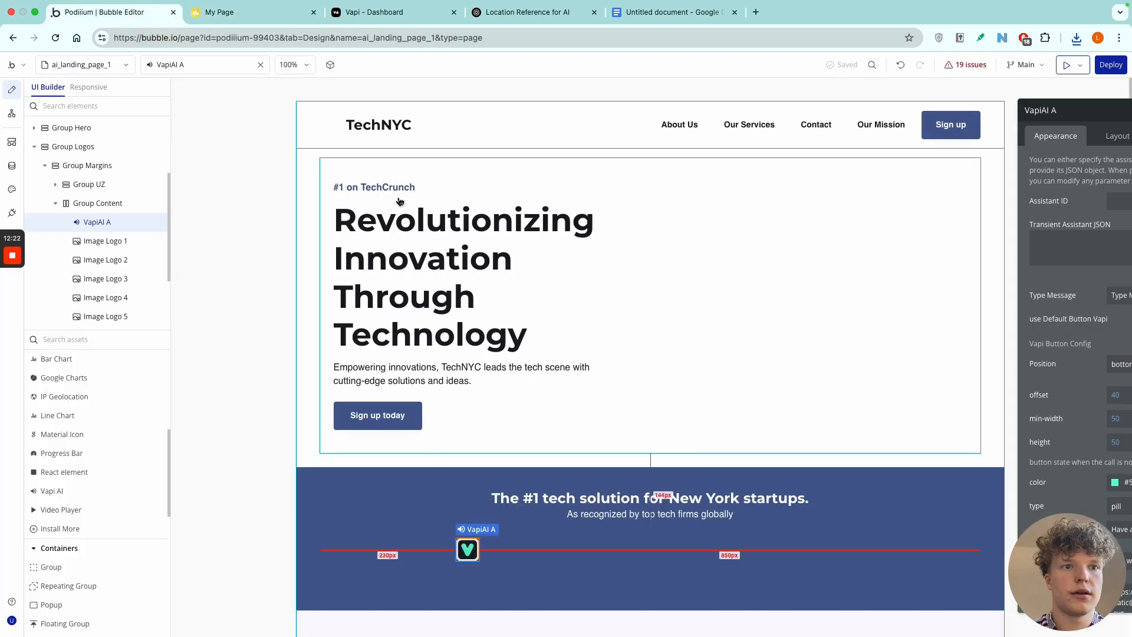
pyautogui.click(1087, 112)
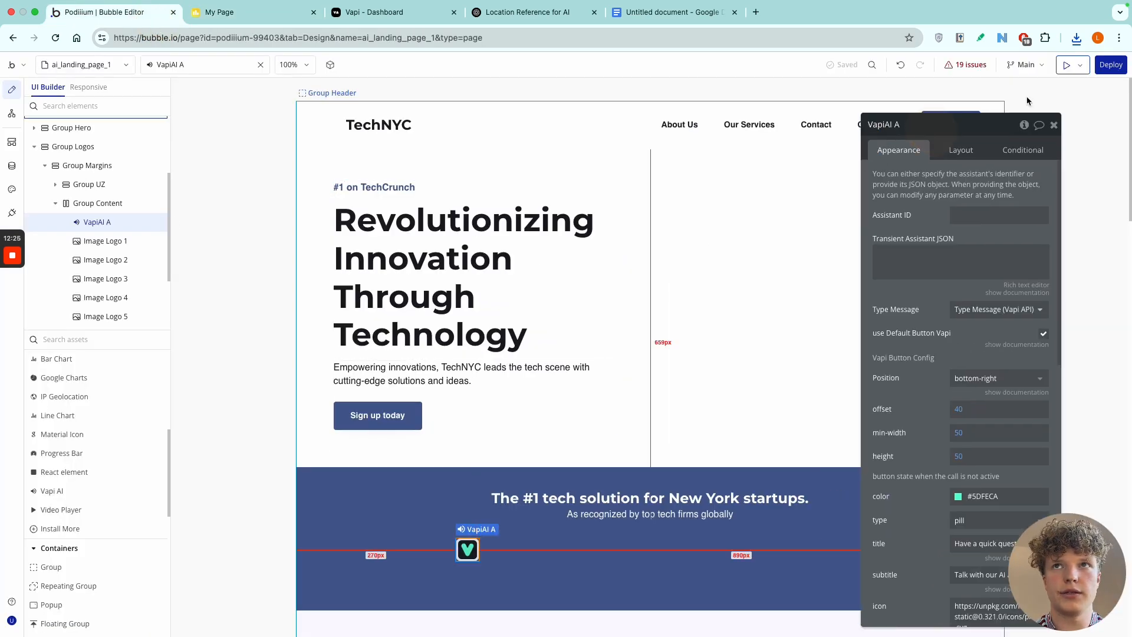
pyautogui.click(1067, 66)
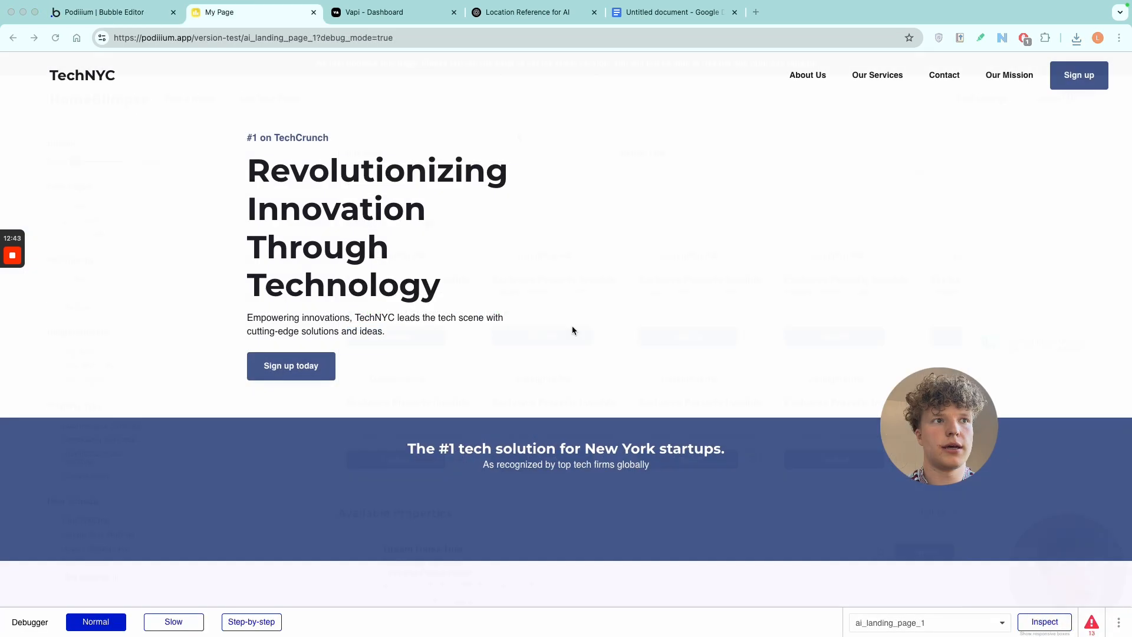
# Copy the new assistant's ID from Vapi and paste it as the Assistant ID of the VapiAI A element in the Bubble editor.
pyautogui.click(142, 13)
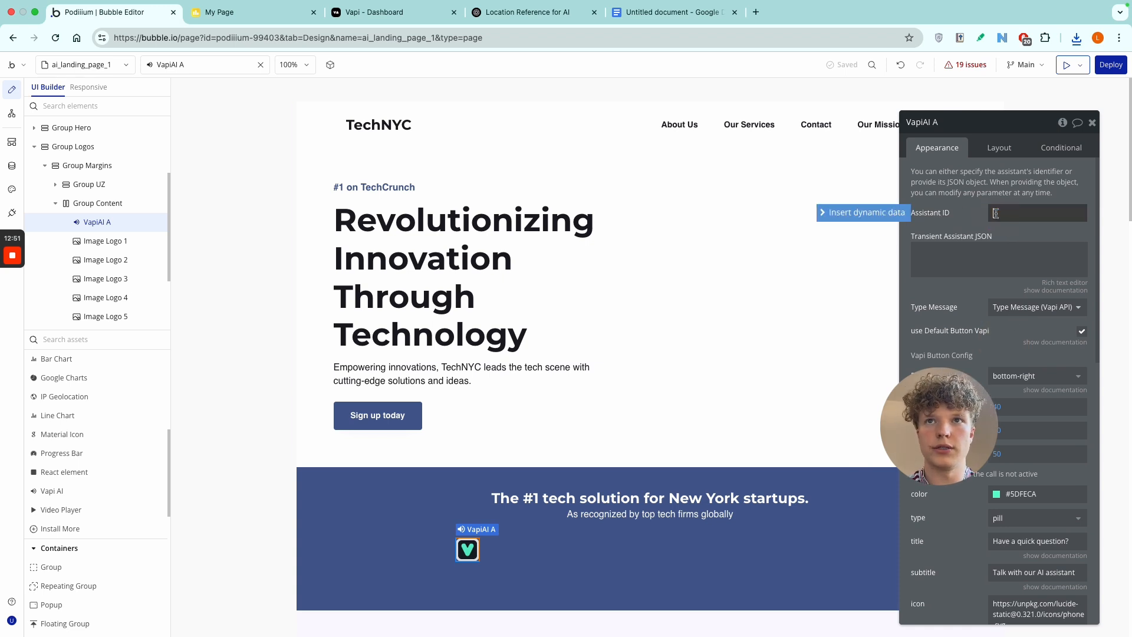
pyautogui.moveTo(956, 444); pyautogui.dragTo(1091, 593)
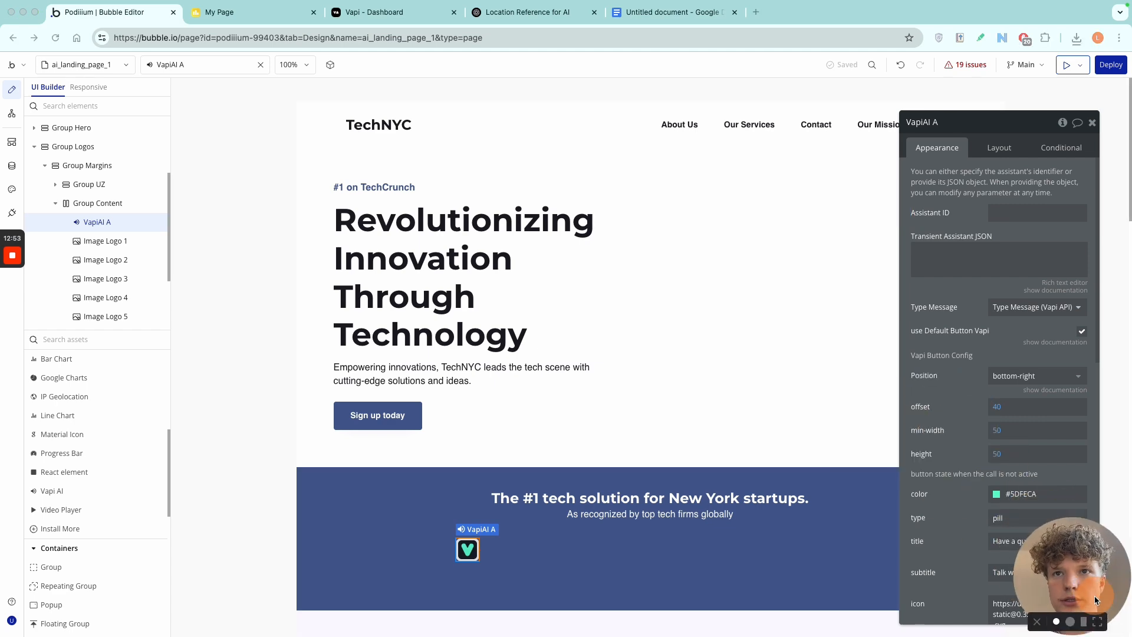
pyautogui.click(417, 26)
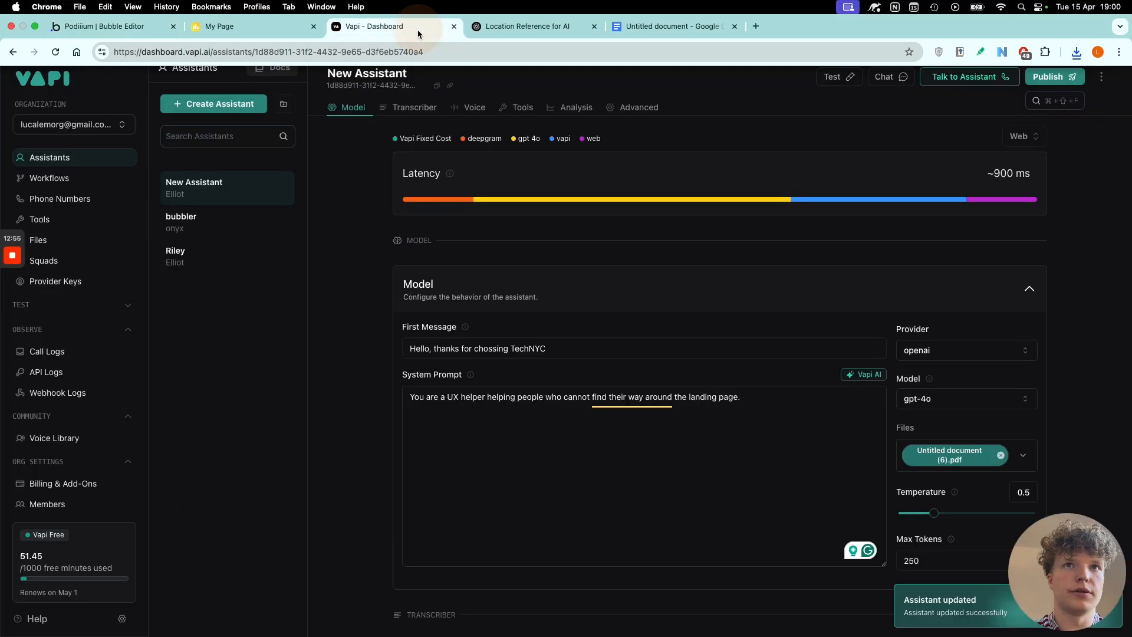
pyautogui.click(438, 86)
pyautogui.click(118, 12)
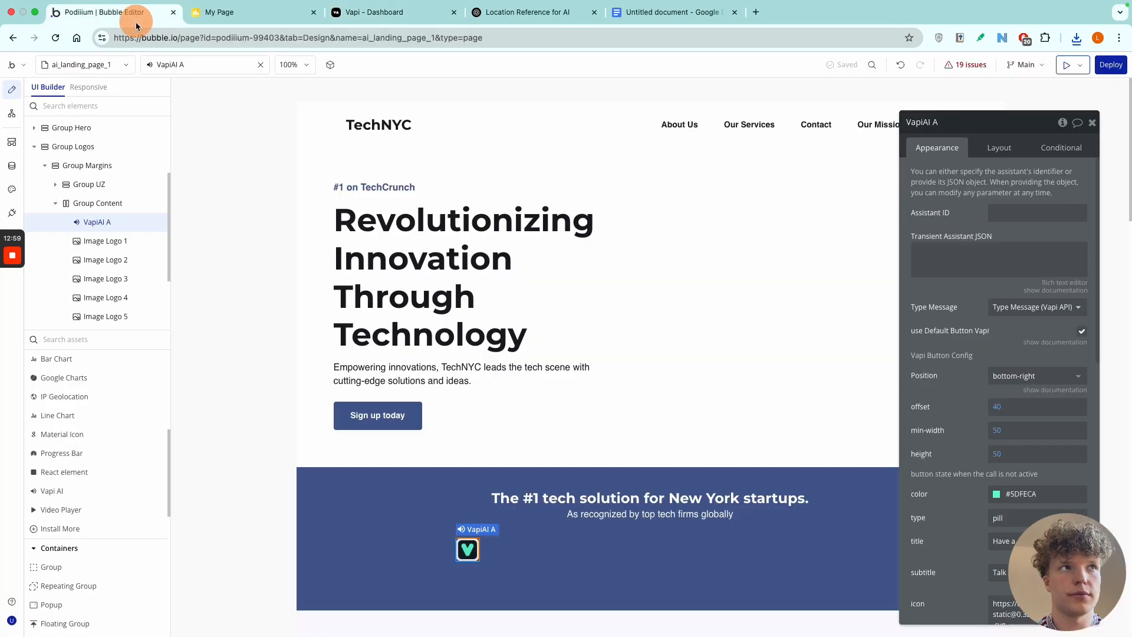
pyautogui.click(1051, 212)
pyautogui.hotkey('ctrl', 'v')
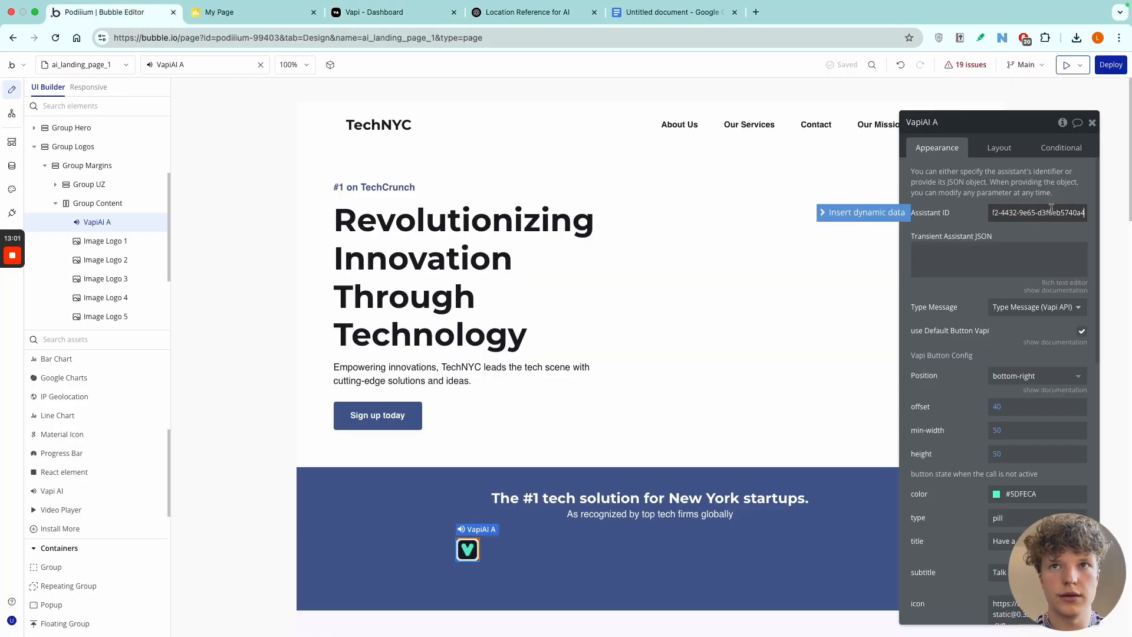
# Preview the landing page with the assistant connected to check for its call button.
pyautogui.click(1064, 66)
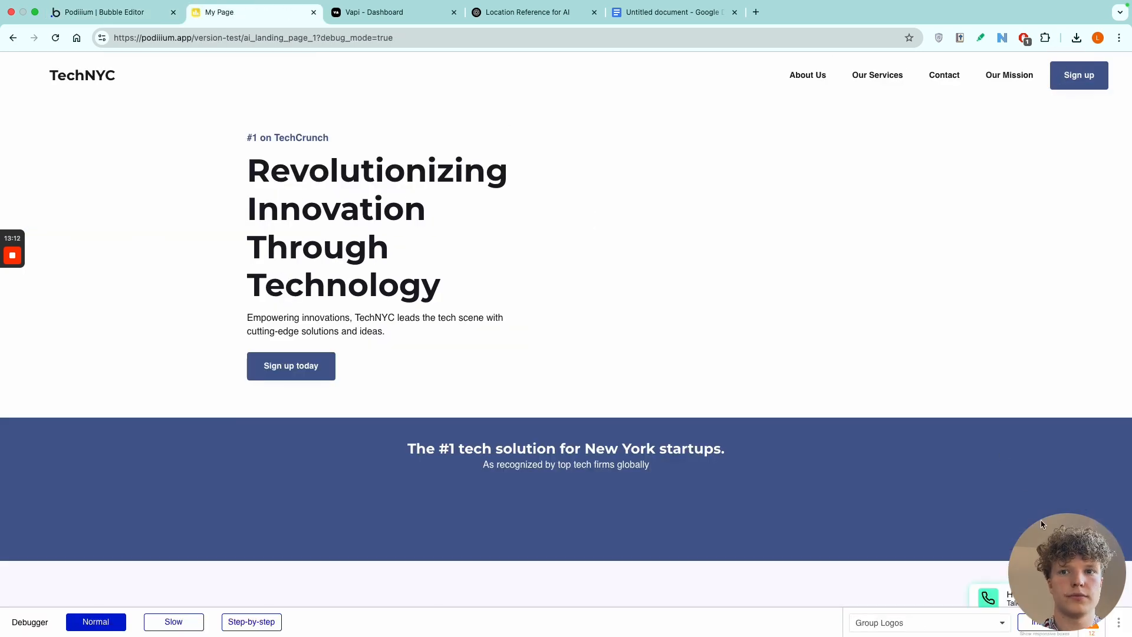
pyautogui.moveTo(1042, 519); pyautogui.dragTo(832, 271)
pyautogui.moveTo(843, 324); pyautogui.dragTo(60, 567)
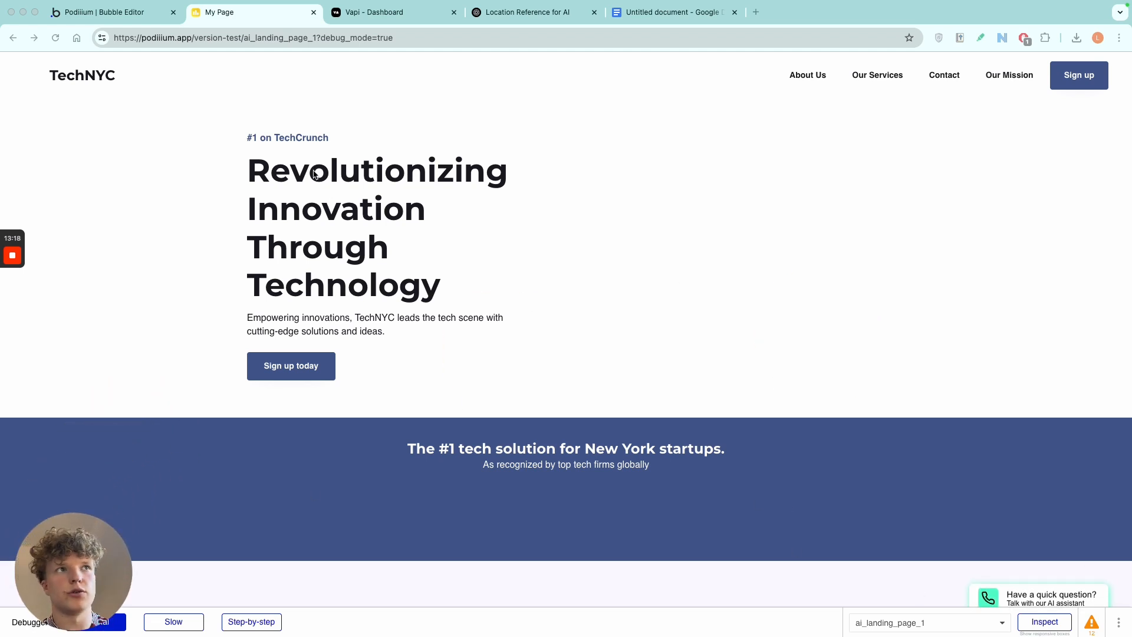
# Review the Vapi AI plugin's available elements, events and actions and the page's workflows, then return to the page design.
pyautogui.click(76, 17)
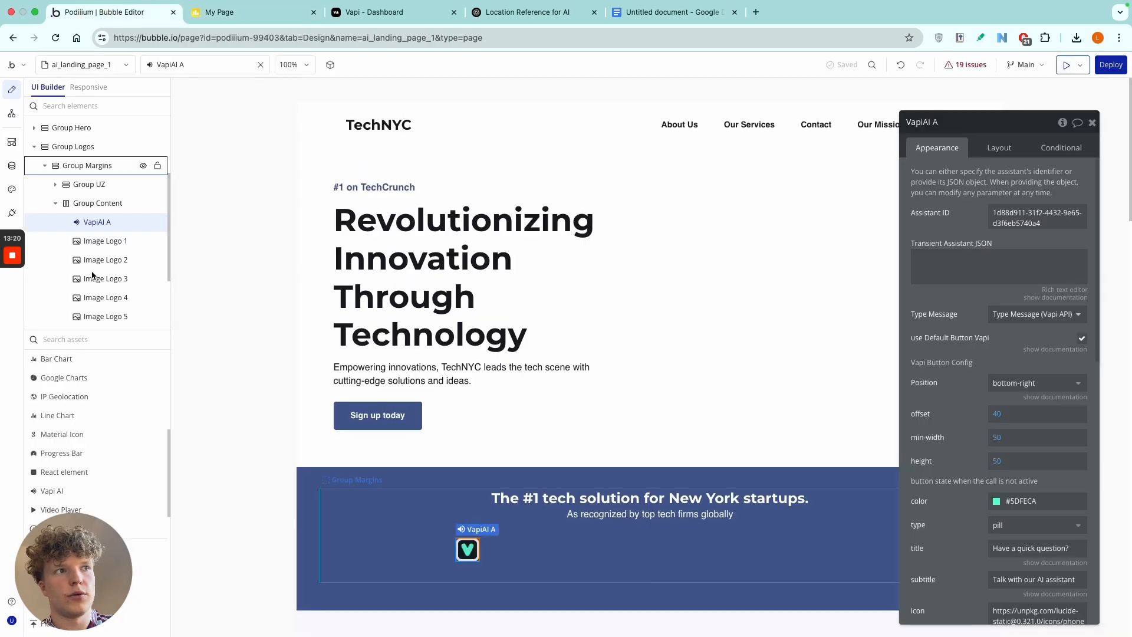
pyautogui.click(12, 212)
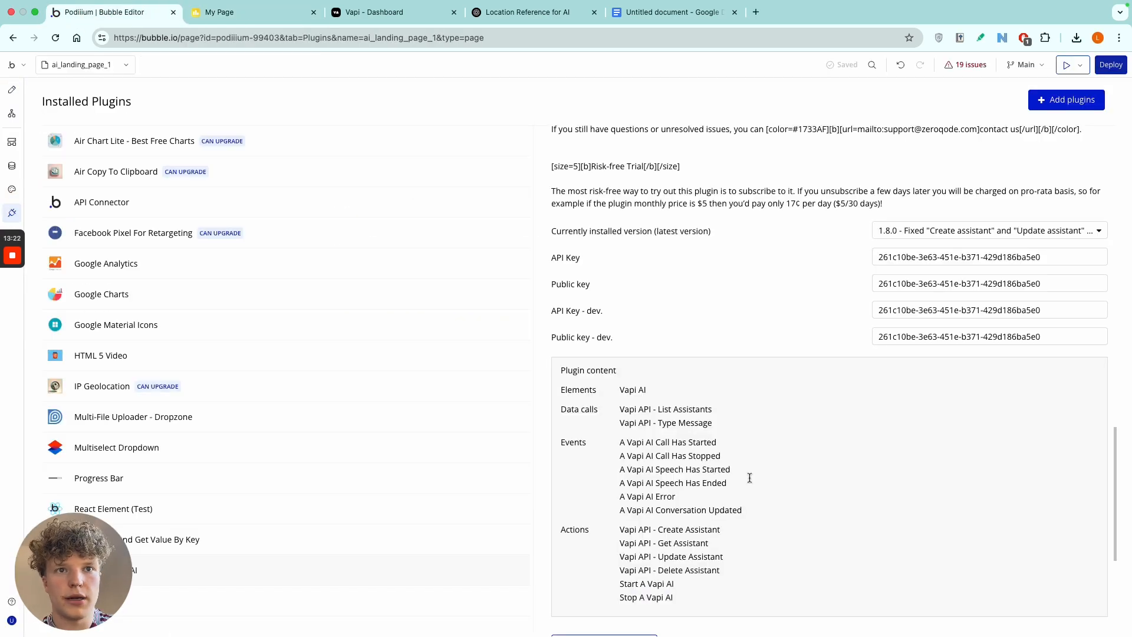
pyautogui.scroll(-3, 756, 401)
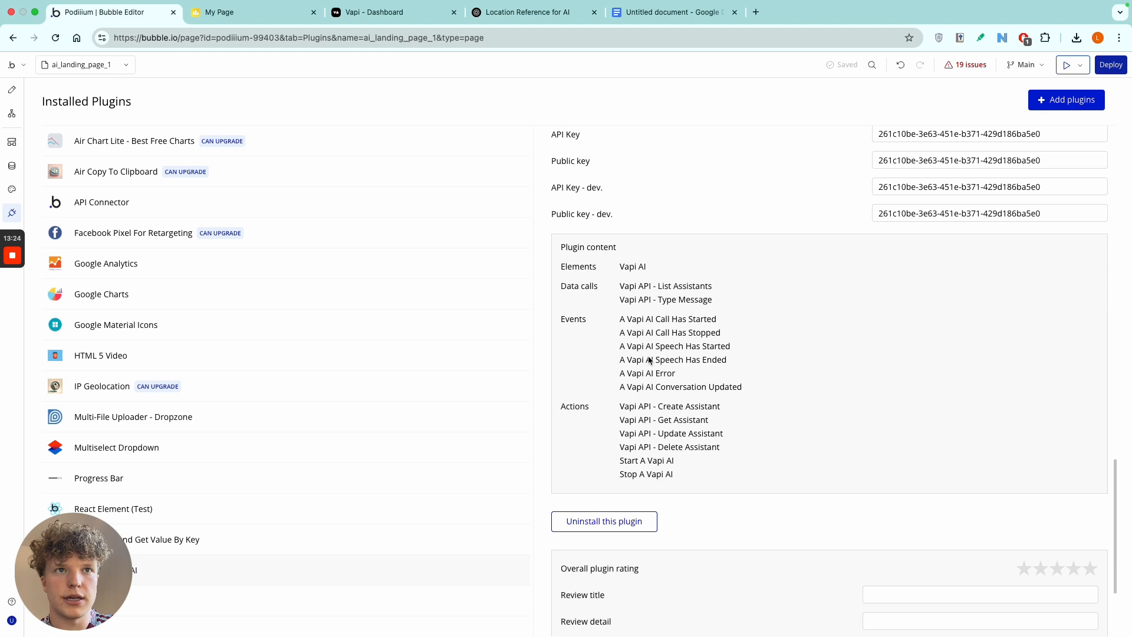
pyautogui.scroll(-2, 636, 340)
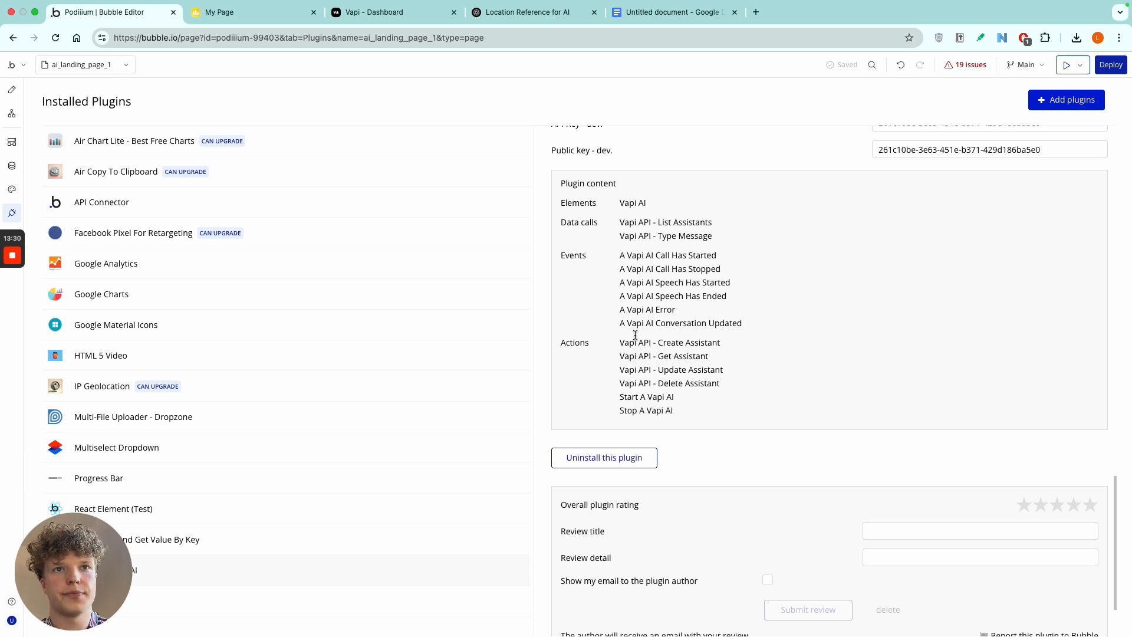
pyautogui.click(11, 114)
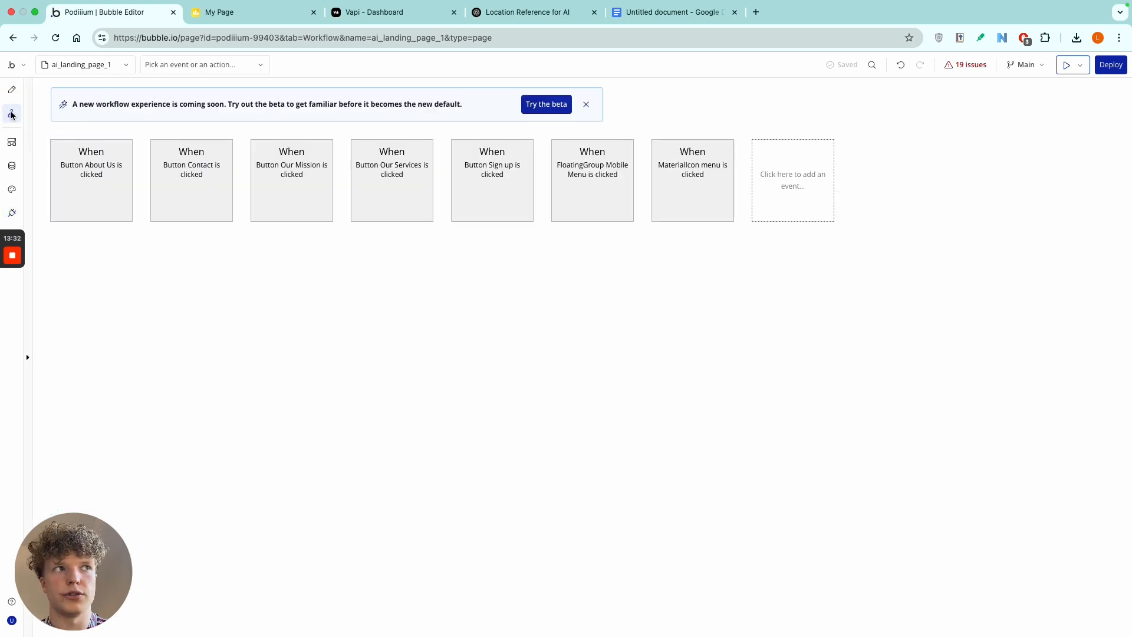
pyautogui.click(12, 90)
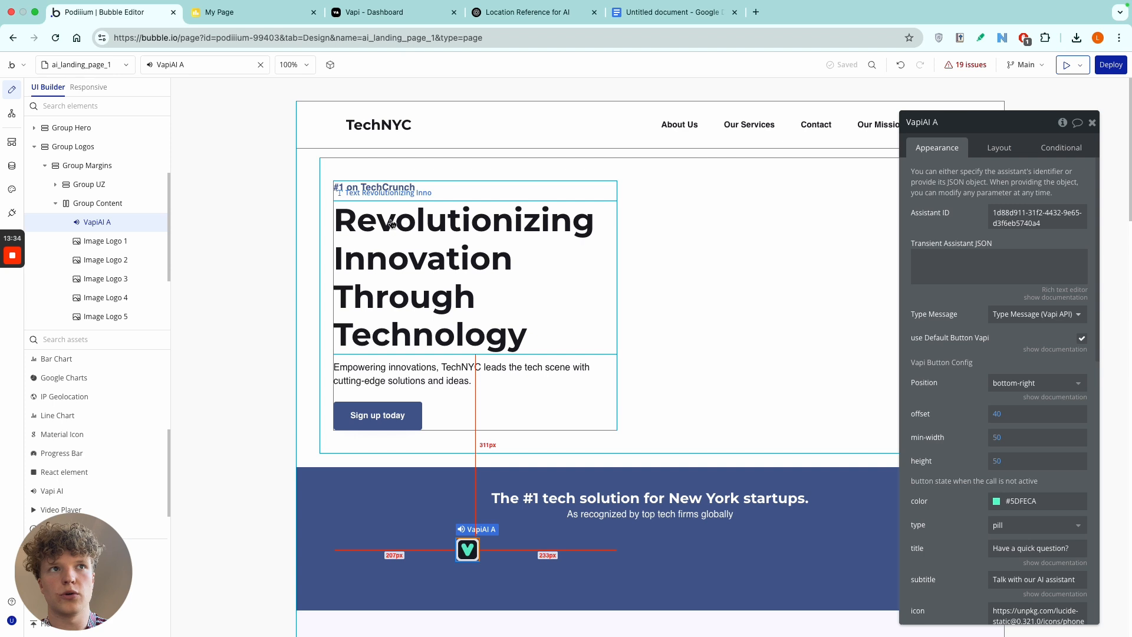
# Test the AI assistant on the previewed landing page by starting a voice call and ending it.
pyautogui.click(218, 11)
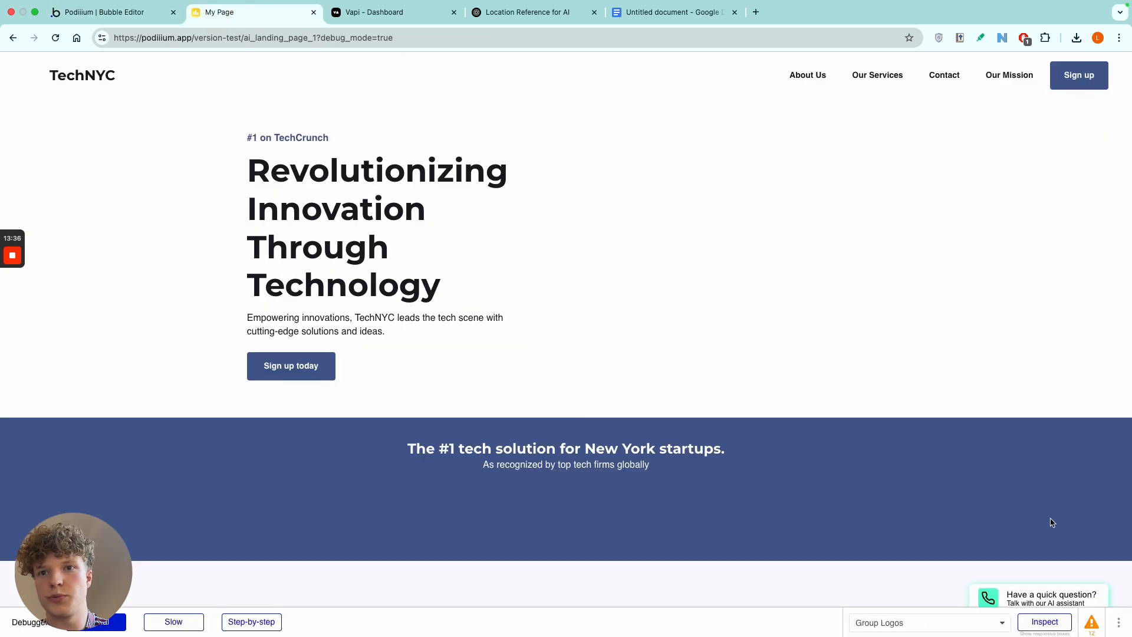
pyautogui.click(1038, 596)
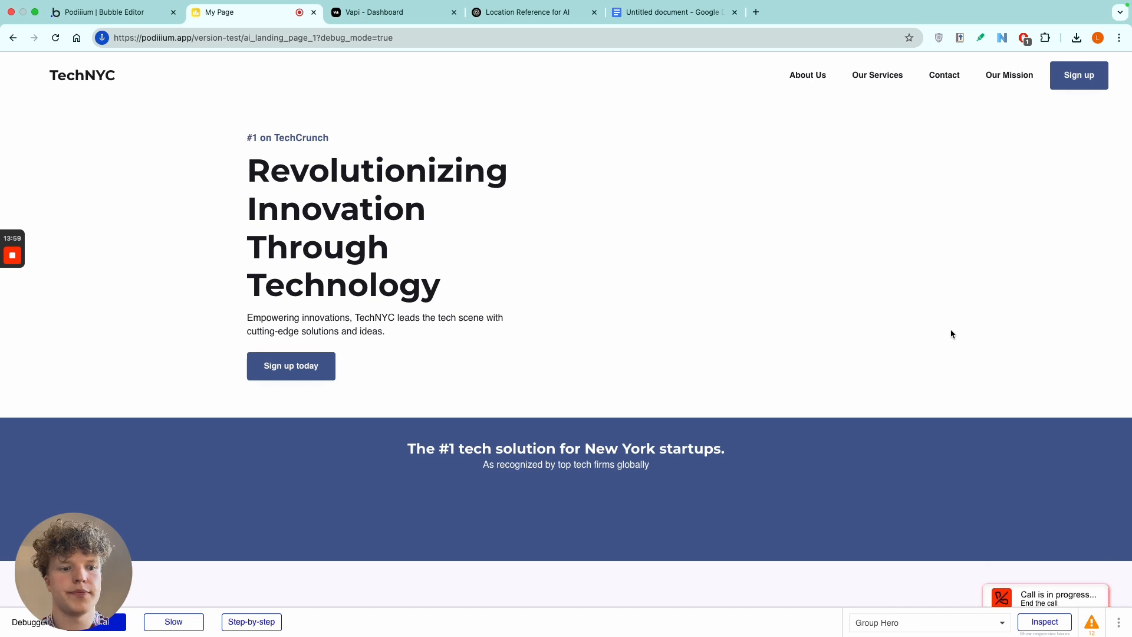
pyautogui.click(1029, 594)
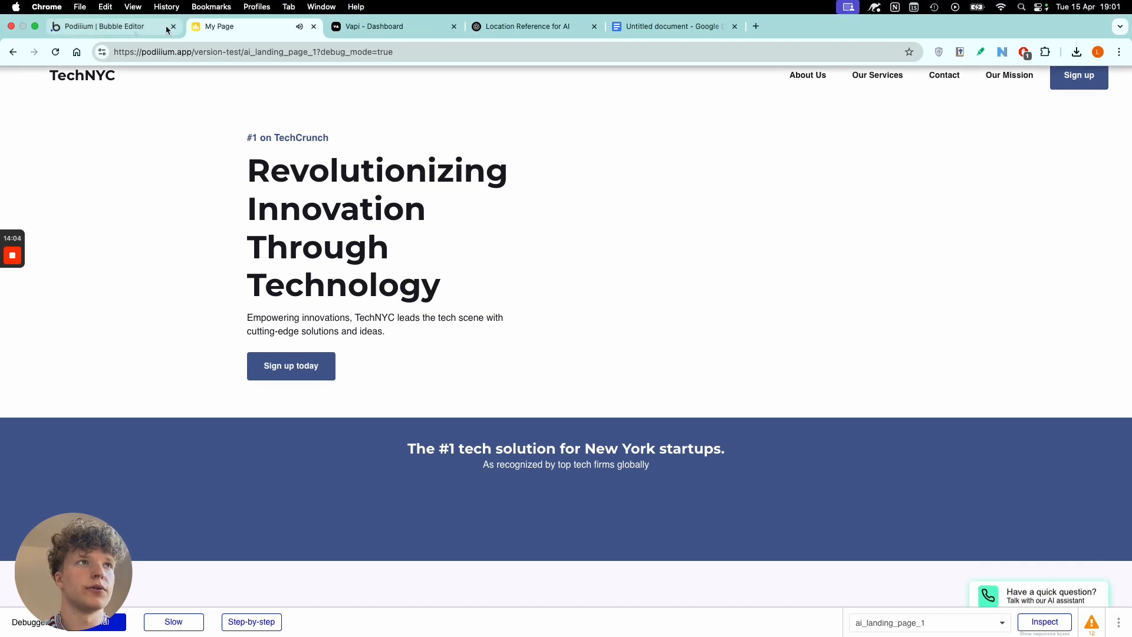
# Publish the new assistant again in the Vapi dashboard and look over its model settings.
pyautogui.click(392, 24)
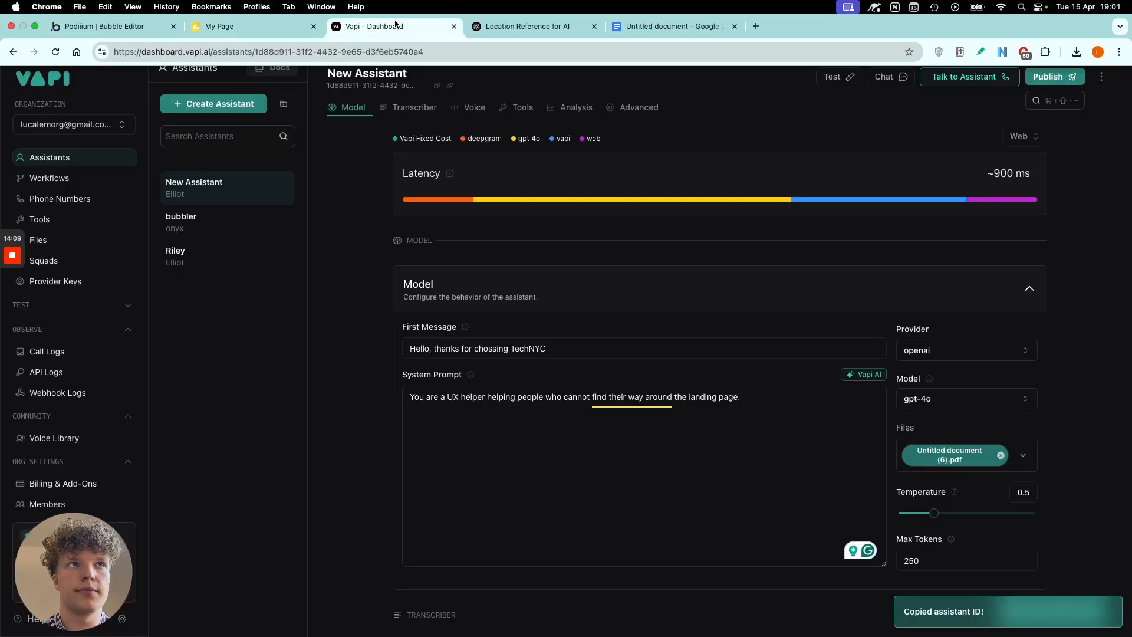
pyautogui.click(281, 27)
pyautogui.click(377, 26)
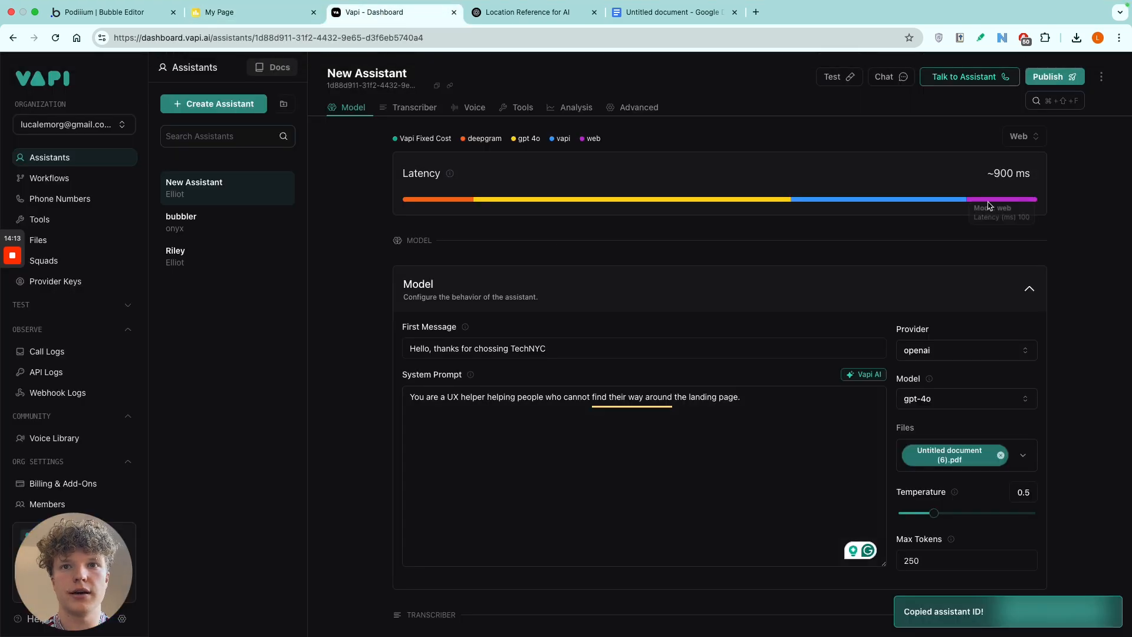
pyautogui.scroll(-3, 755, 245)
pyautogui.scroll(3, 796, 239)
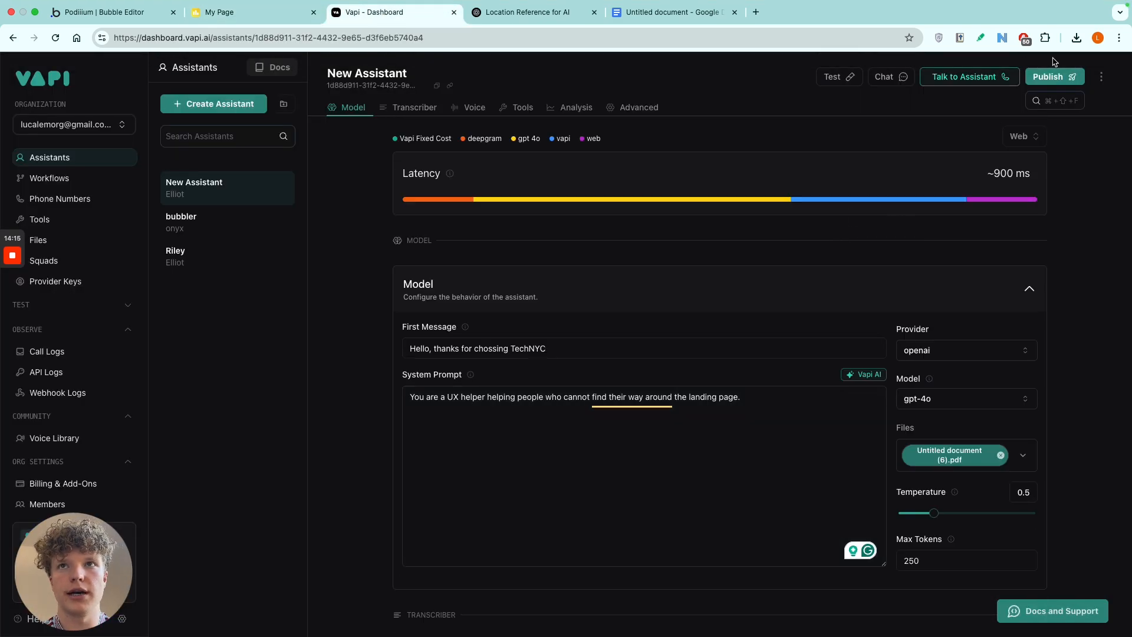
pyautogui.click(1049, 77)
pyautogui.scroll(-1, 674, 343)
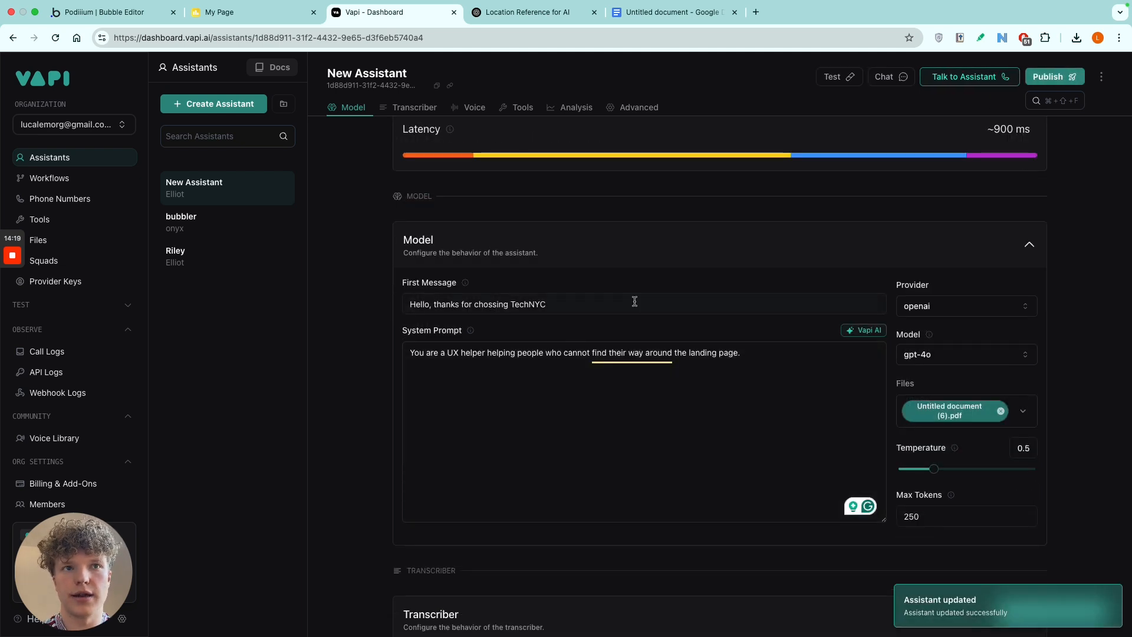
pyautogui.scroll(-1, 596, 301)
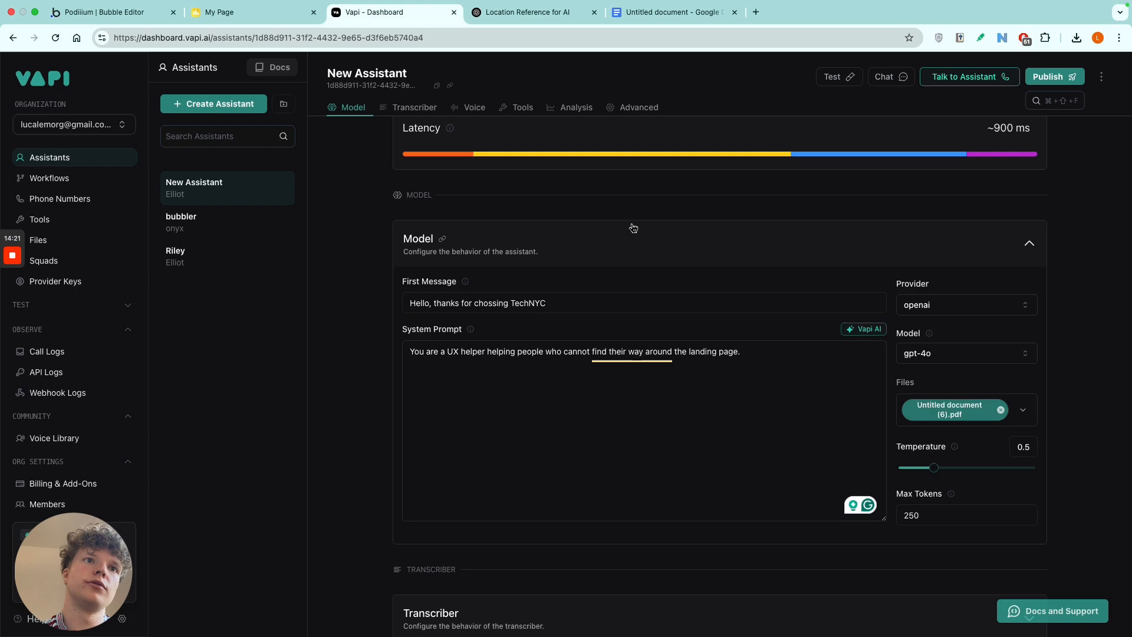
pyautogui.scroll(-10, 594, 303)
pyautogui.scroll(10, 594, 311)
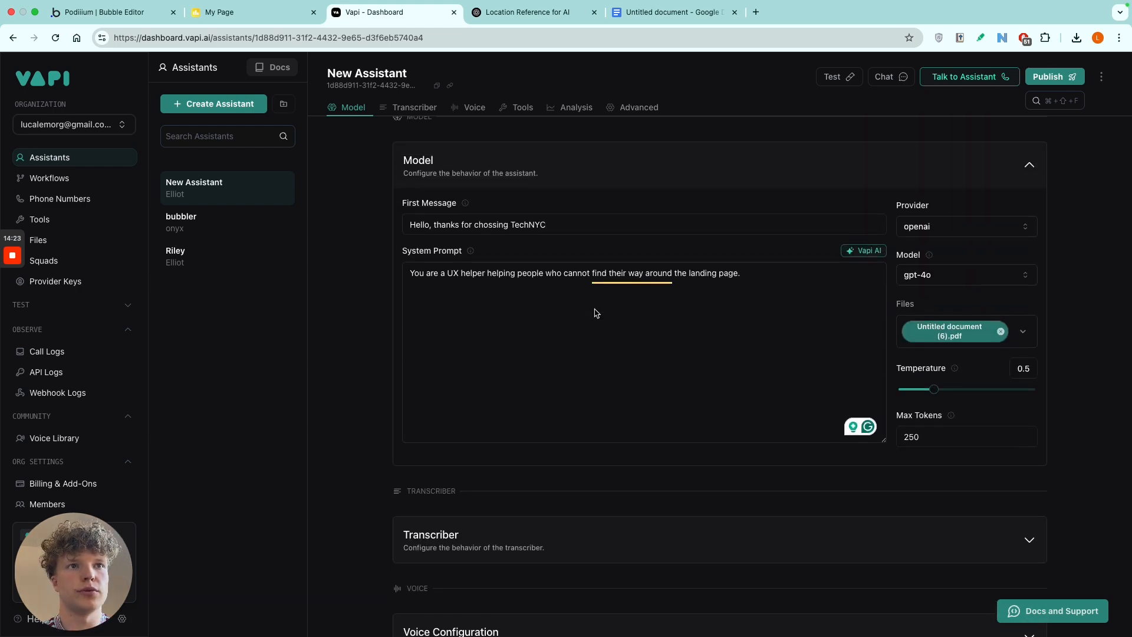
# In the Bubble editor, set the VapiAI A button type to round for the inactive call state and review the other call states' settings.
pyautogui.click(219, 20)
pyautogui.click(140, 18)
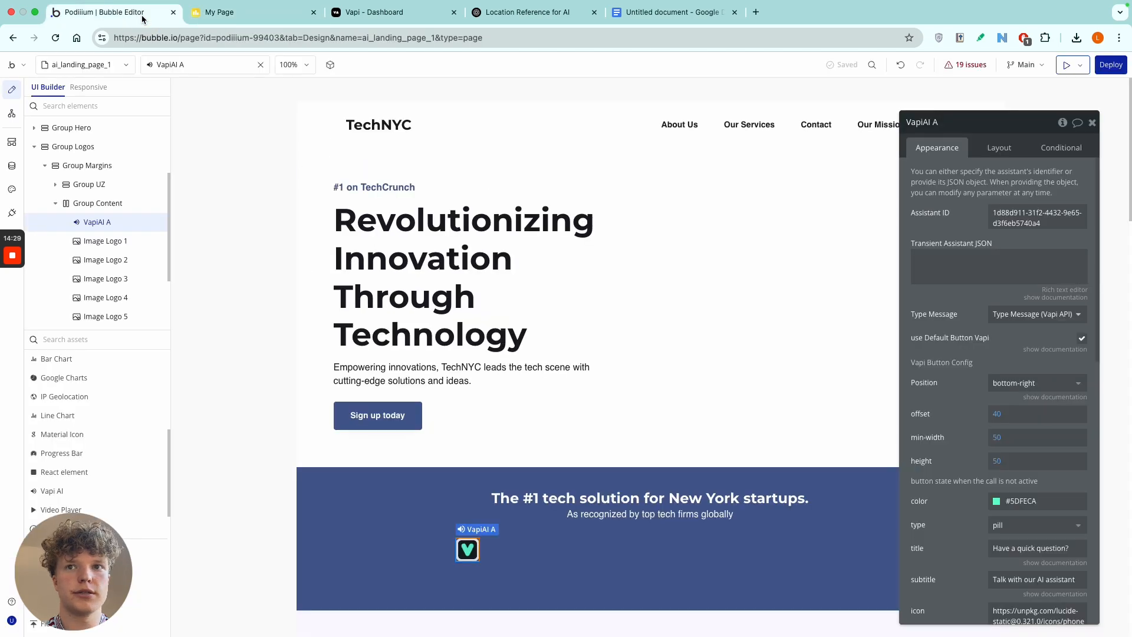
pyautogui.moveTo(967, 362); pyautogui.dragTo(857, 283)
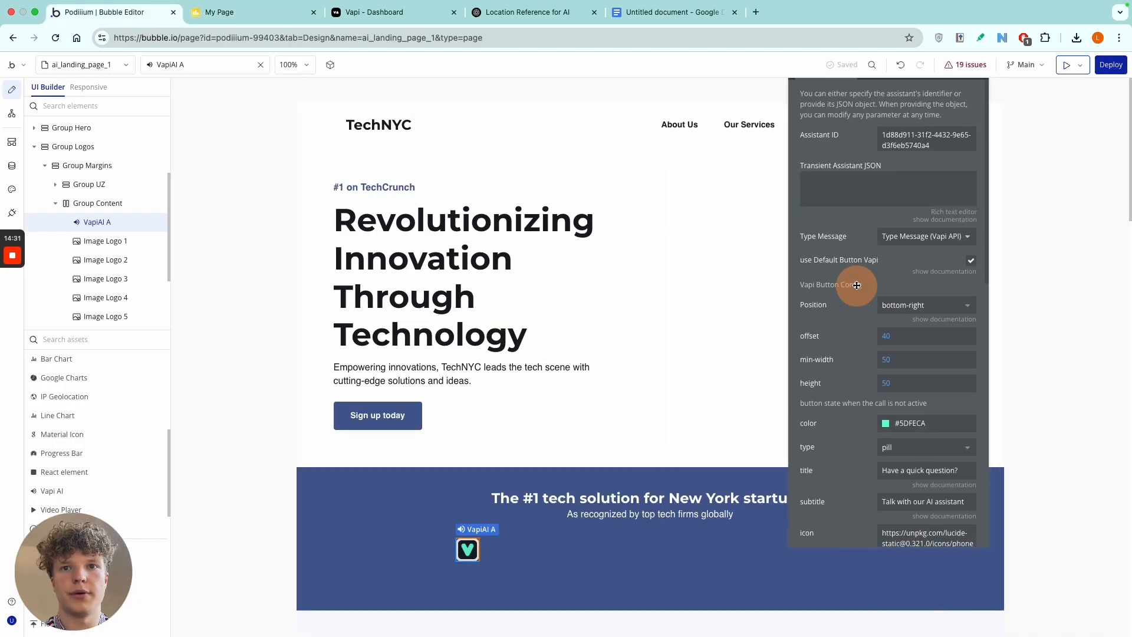
pyautogui.scroll(-1, 871, 431)
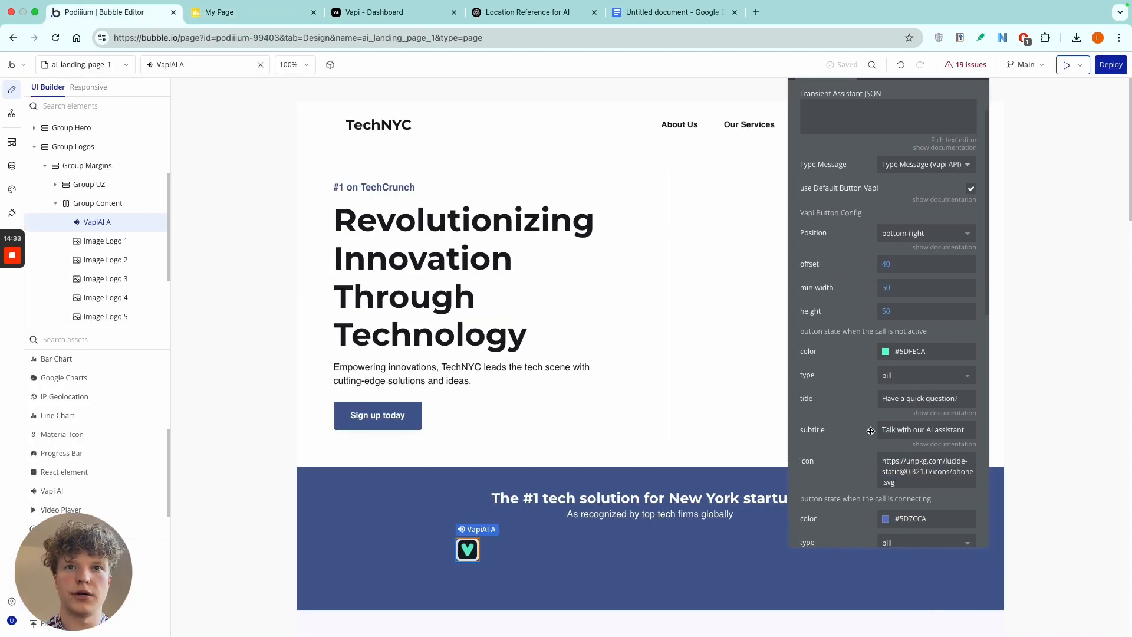
pyautogui.click(891, 375)
pyautogui.click(904, 430)
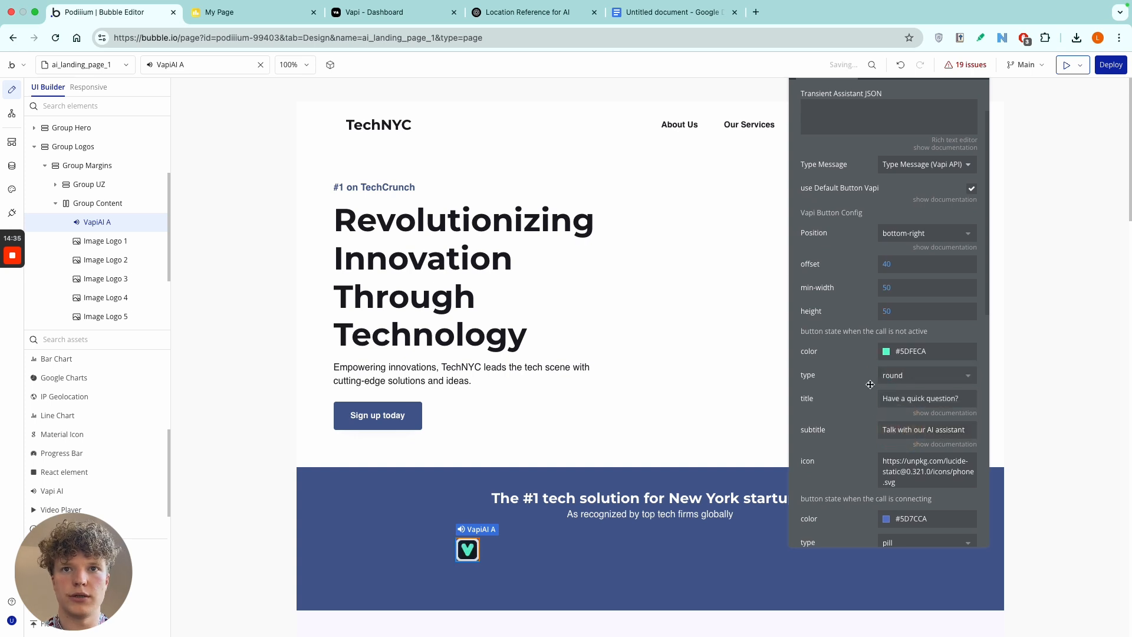
pyautogui.scroll(-3, 858, 389)
pyautogui.scroll(-5, 856, 356)
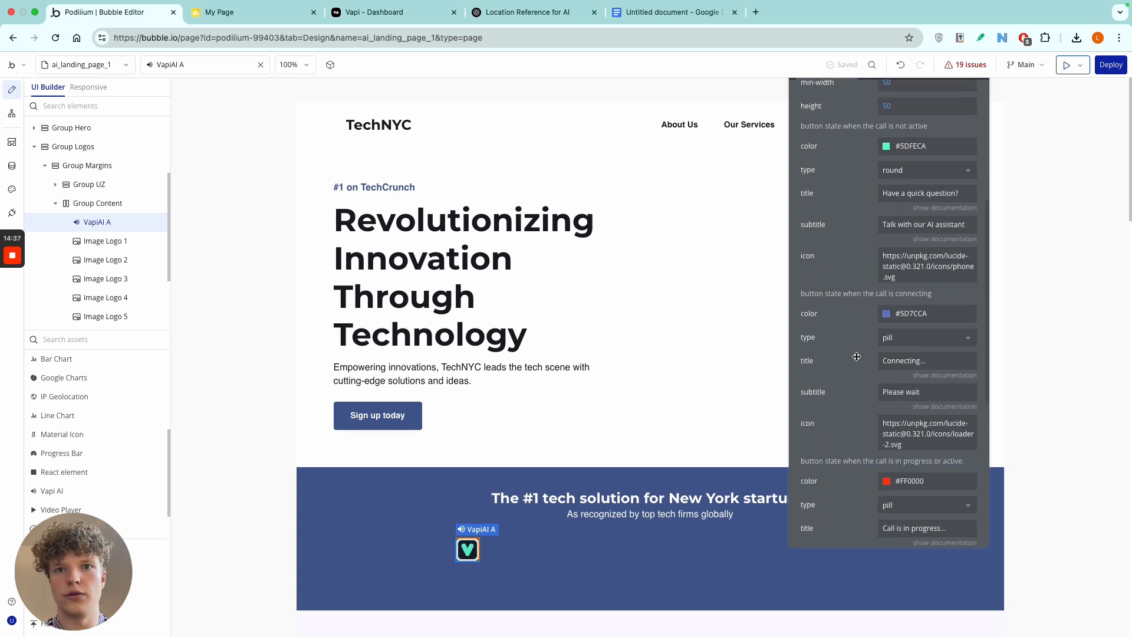
pyautogui.scroll(6, 856, 357)
pyautogui.scroll(3, 857, 356)
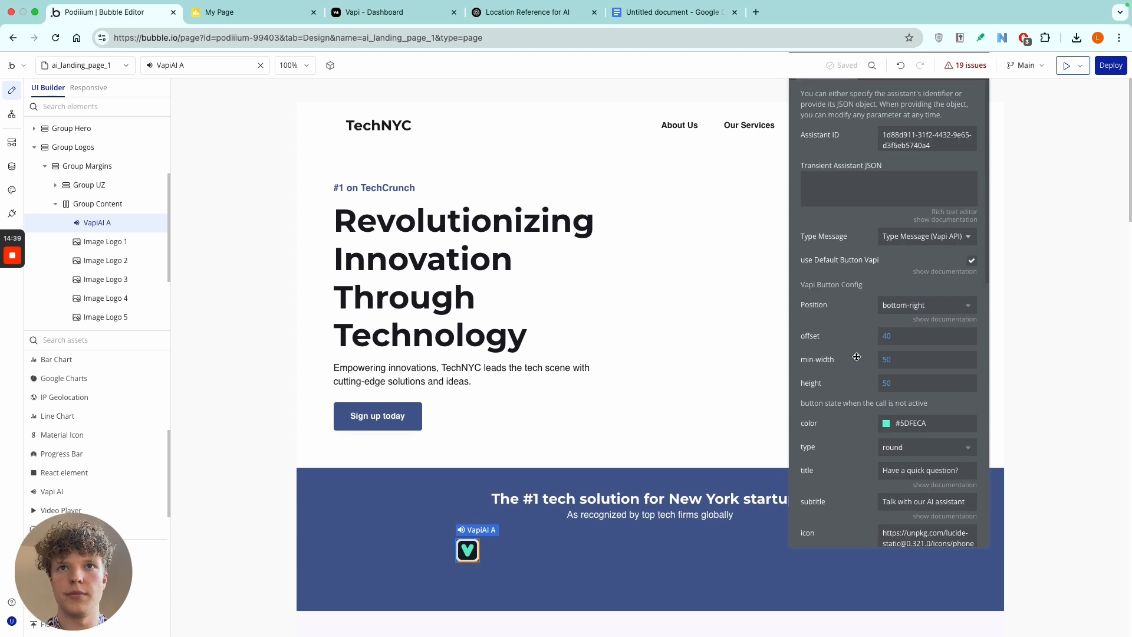
# Refresh the landing page preview to check the call button's inactive state, and return to the Bubble editor.
pyautogui.moveTo(853, 145); pyautogui.dragTo(948, 420)
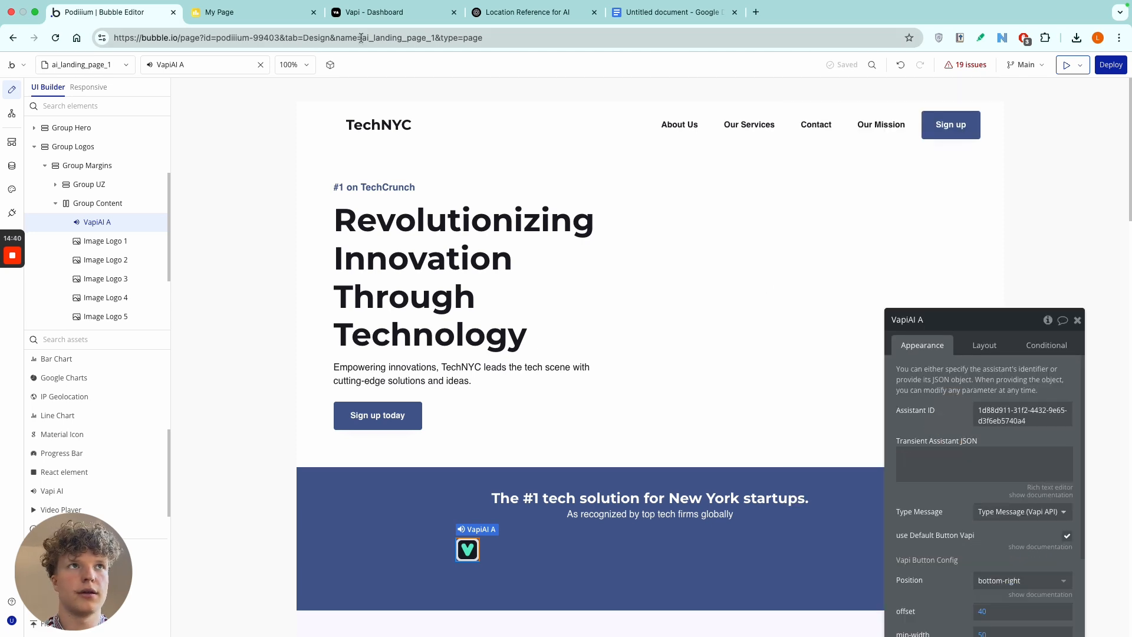
pyautogui.click(277, 13)
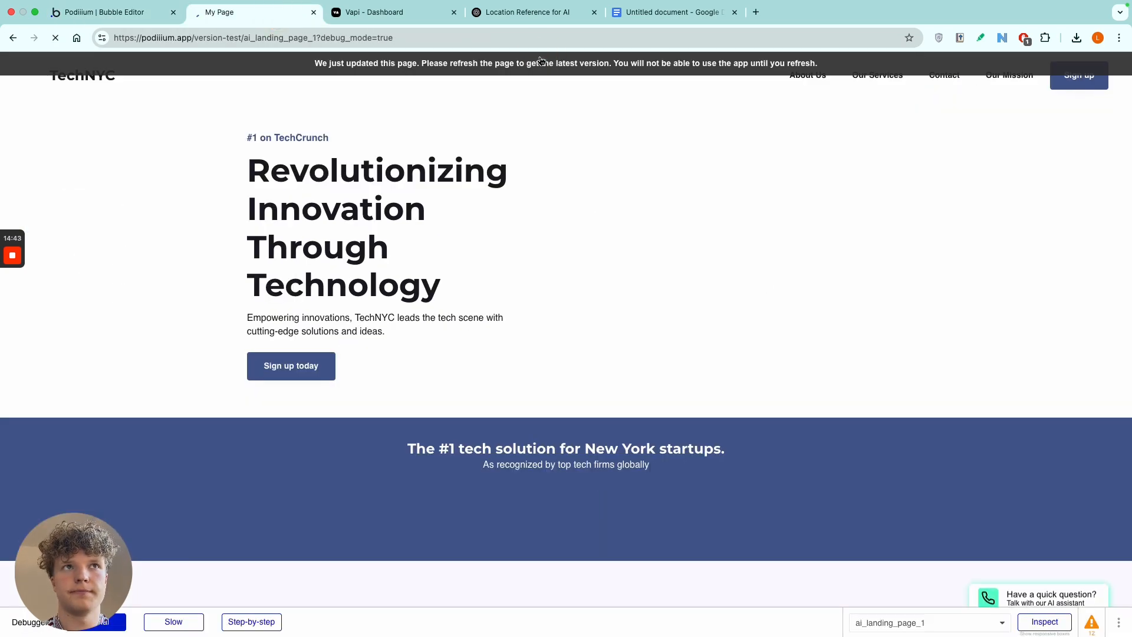
pyautogui.click(159, 17)
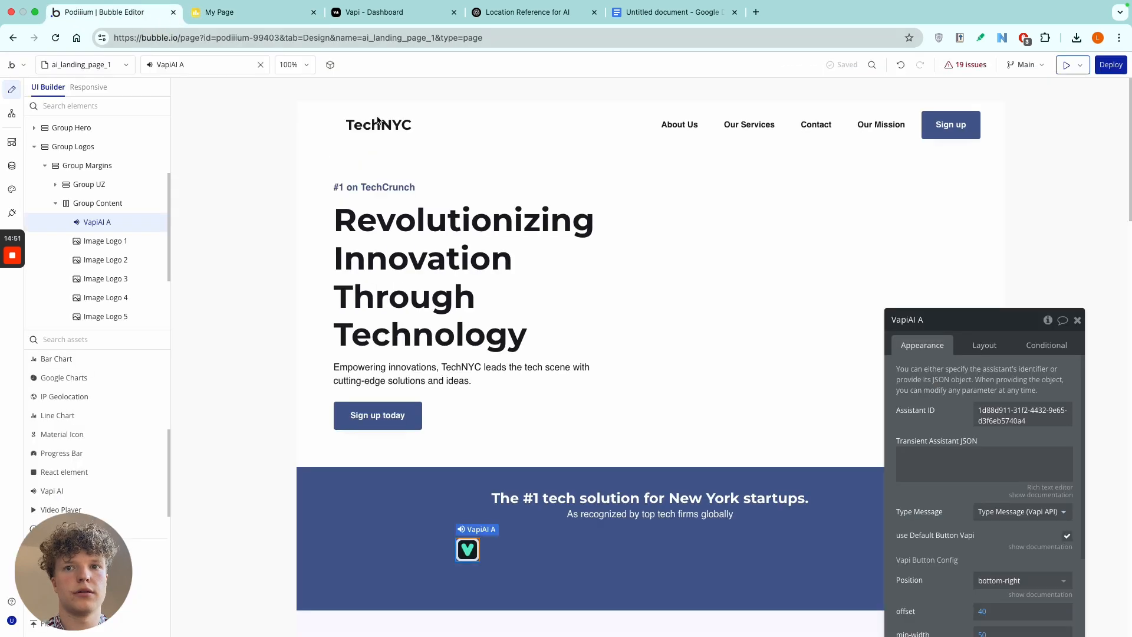
# Look up the background color of the Group Logos section, and close the property editor.
pyautogui.moveTo(996, 319); pyautogui.dragTo(1002, 155)
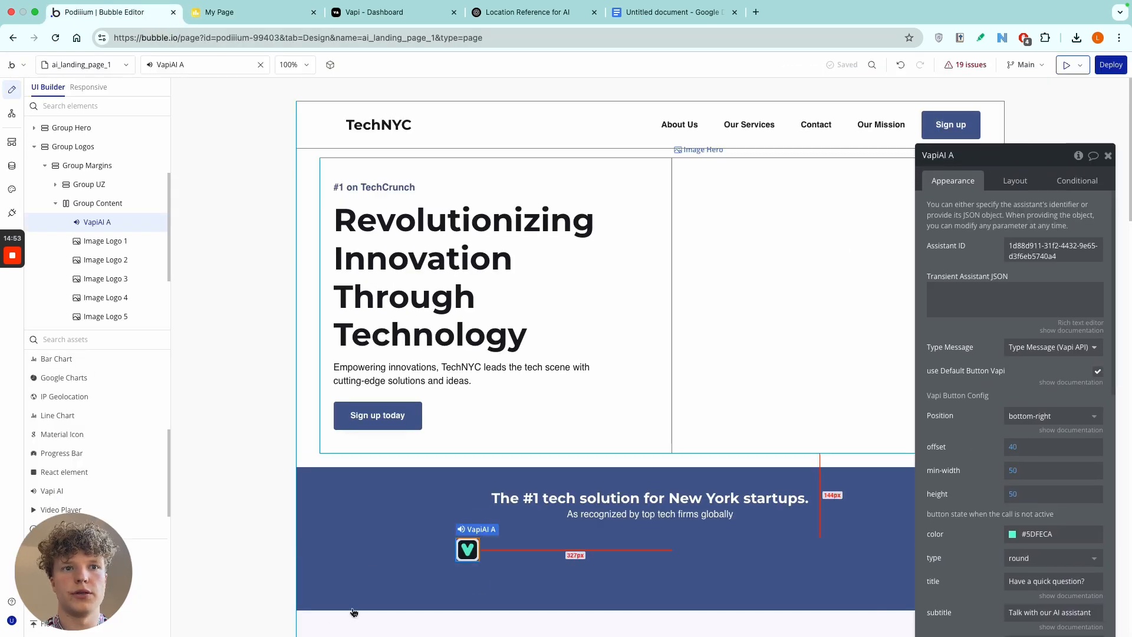
pyautogui.click(314, 575)
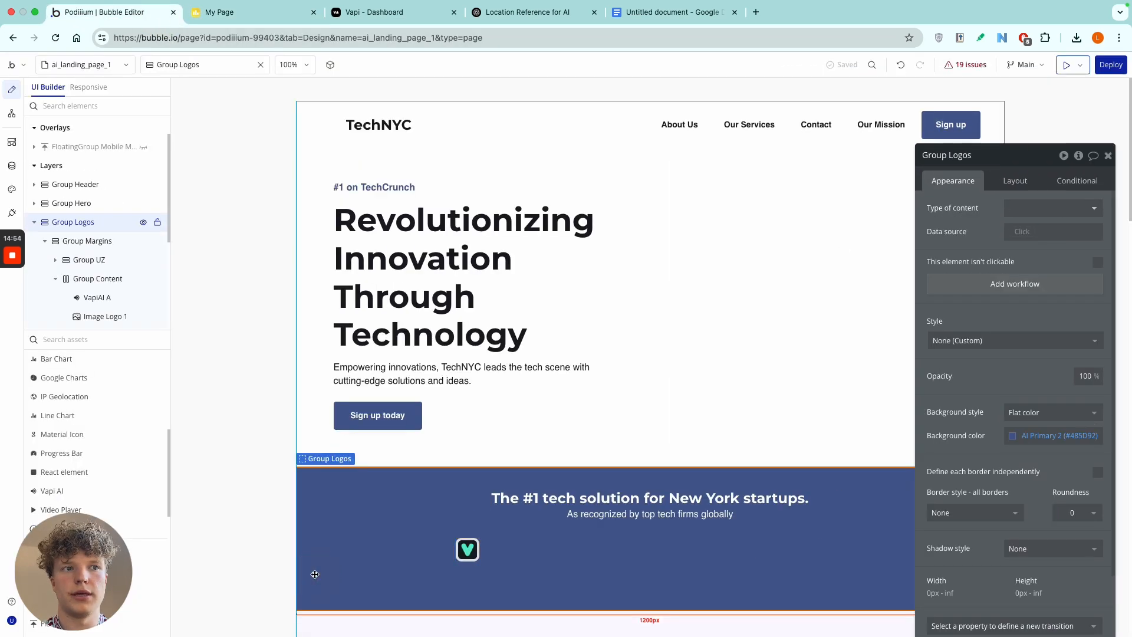
pyautogui.click(1046, 431)
pyautogui.doubleClick(1079, 434)
pyautogui.press('BackSpace')
pyautogui.click(793, 318)
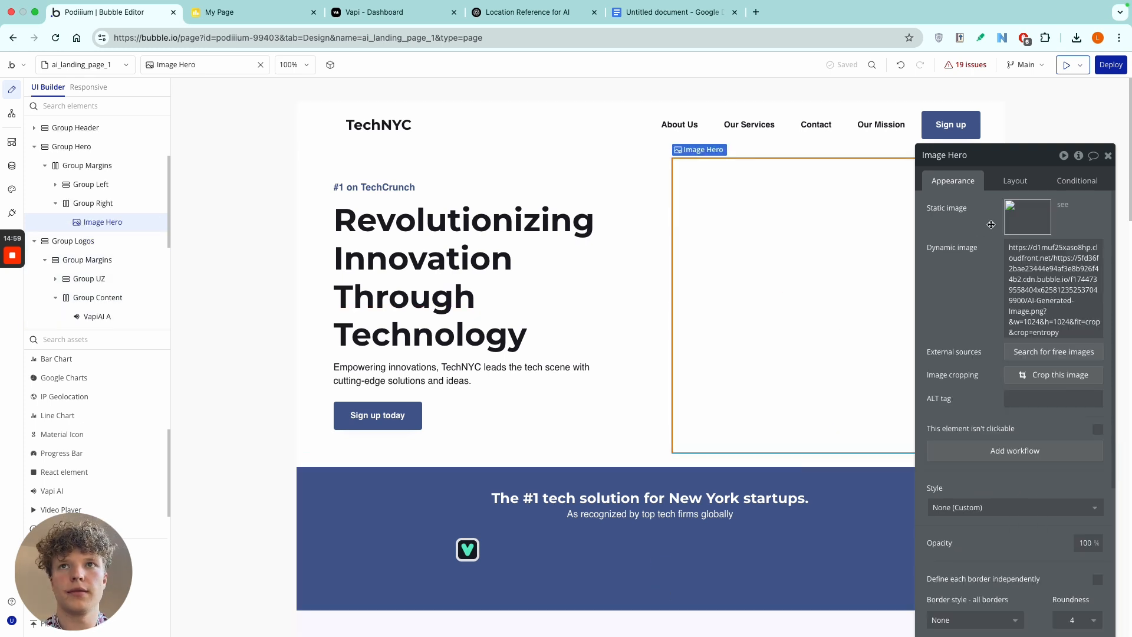
pyautogui.click(985, 162)
pyautogui.press('Escape')
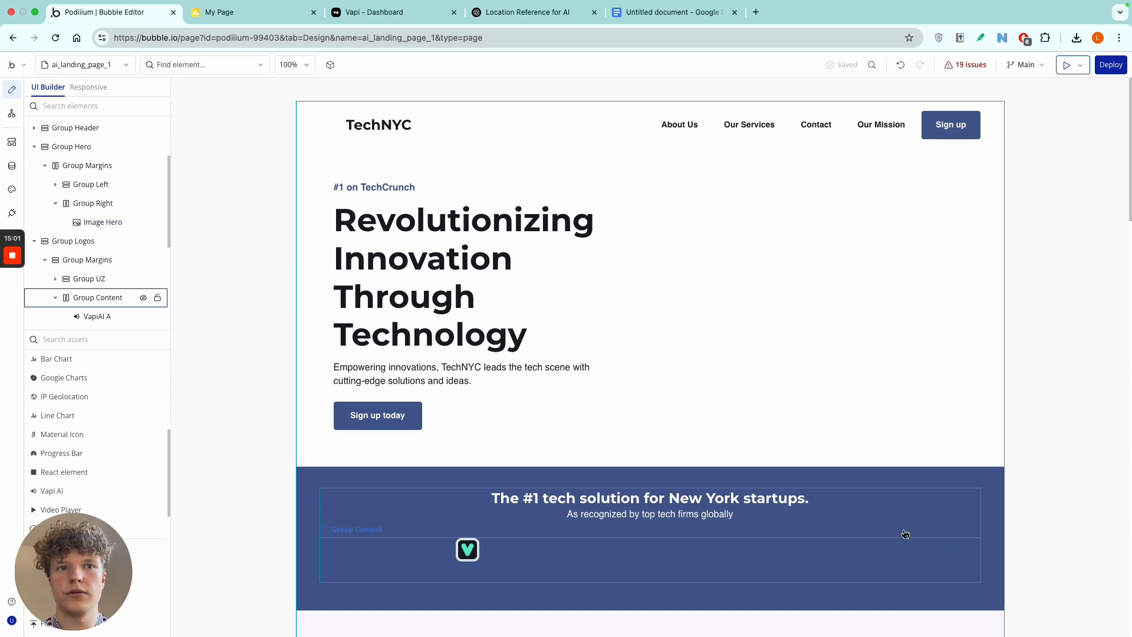
# Set the VapiAI A button color for the inactive call state to #485D92.
pyautogui.click(472, 551)
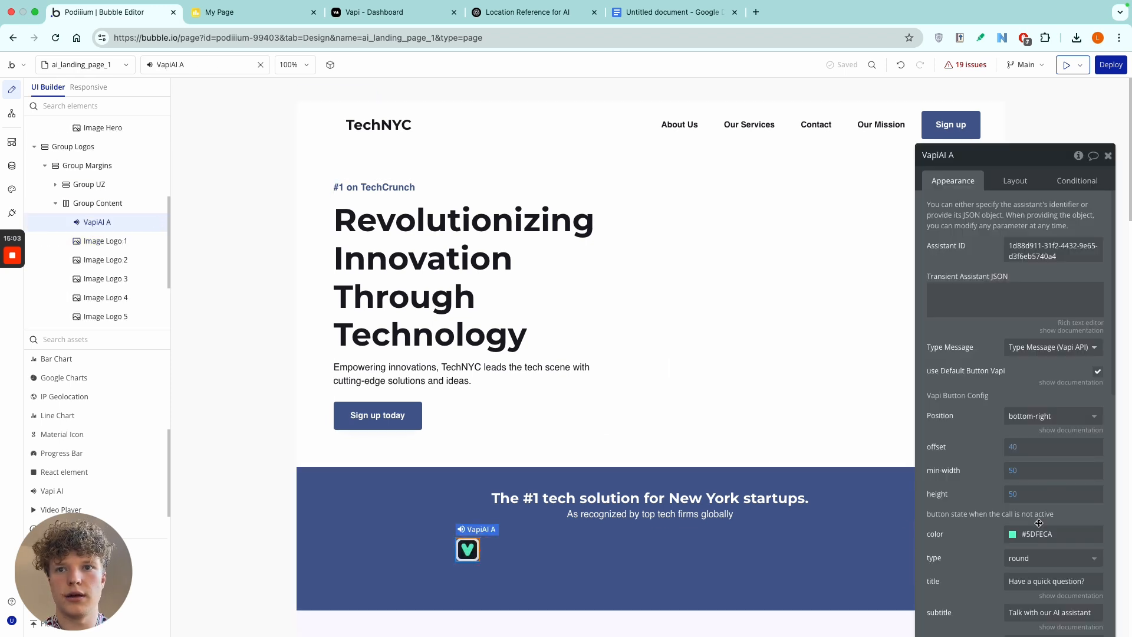
pyautogui.click(1043, 533)
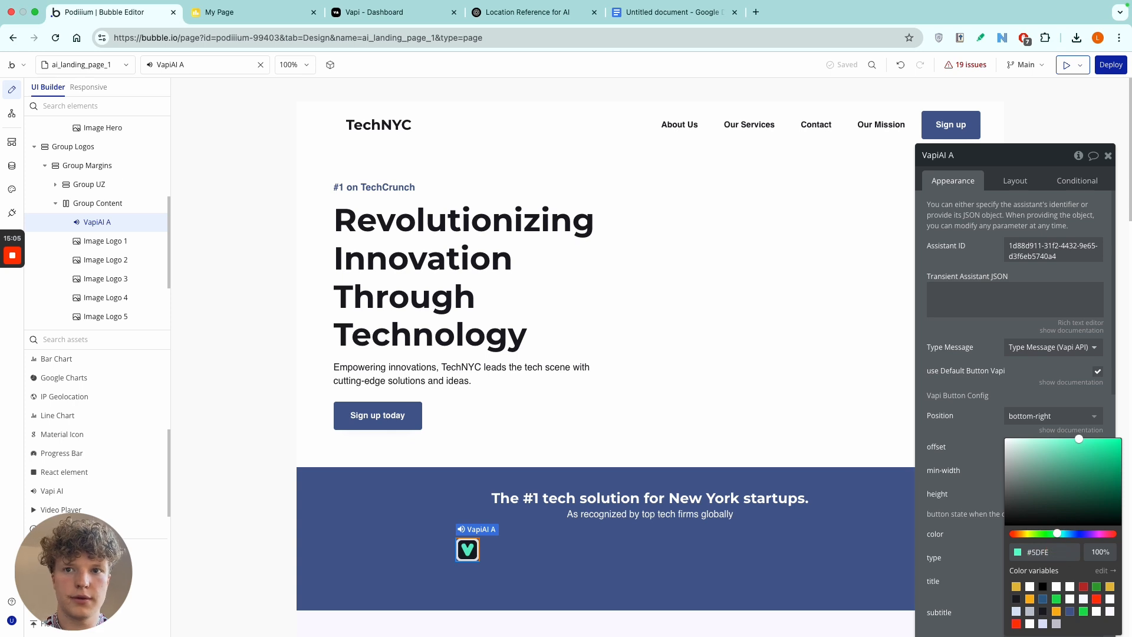
pyautogui.write('D3F6EB5740A4')
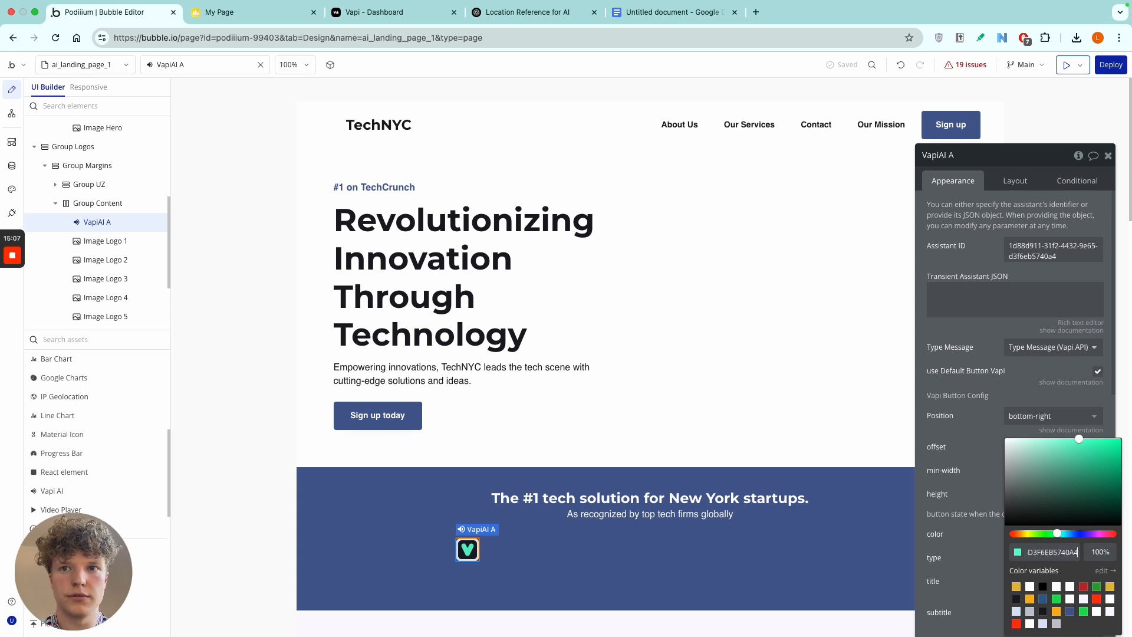
pyautogui.press('BackSpace')
pyautogui.press('BackSpace')
pyautogui.press('BackSpace')
pyautogui.press('BackSpace')
pyautogui.press('BackSpace')
pyautogui.press('BackSpace')
pyautogui.press('BackSpace')
pyautogui.press('BackSpace')
pyautogui.press('BackSpace')
pyautogui.press('BackSpace')
pyautogui.press('BackSpace')
pyautogui.press('BackSpace')
pyautogui.press('BackSpace')
pyautogui.press('BackSpace')
pyautogui.press('BackSpace')
pyautogui.press('BackSpace')
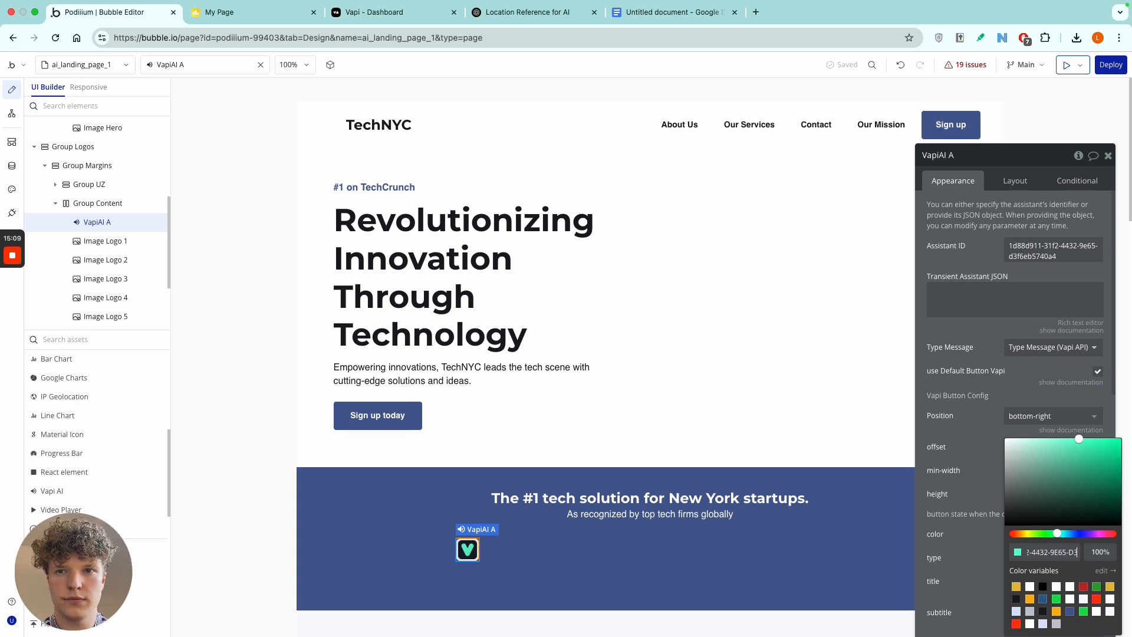
pyautogui.press('BackSpace')
pyautogui.press('BackSpace')
pyautogui.press('BackSpace')
pyautogui.press('BackSpace')
pyautogui.press('BackSpace')
pyautogui.press('BackSpace')
pyautogui.press('BackSpace')
pyautogui.press('BackSpace')
pyautogui.press('BackSpace')
pyautogui.press('BackSpace')
pyautogui.press('BackSpace')
pyautogui.press('BackSpace')
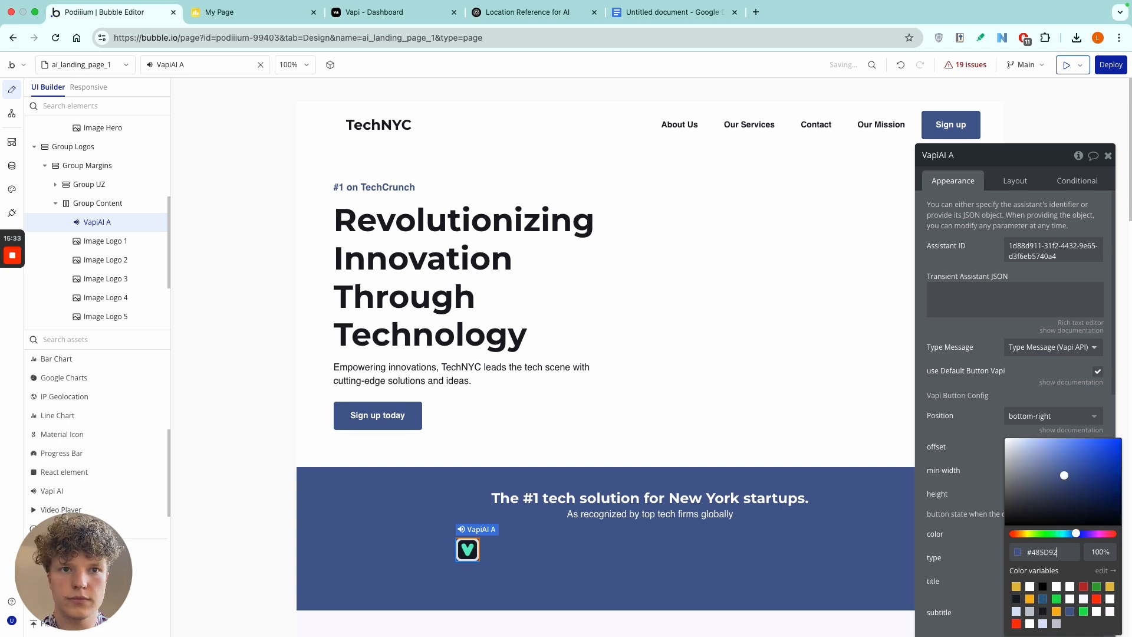
pyautogui.click(979, 467)
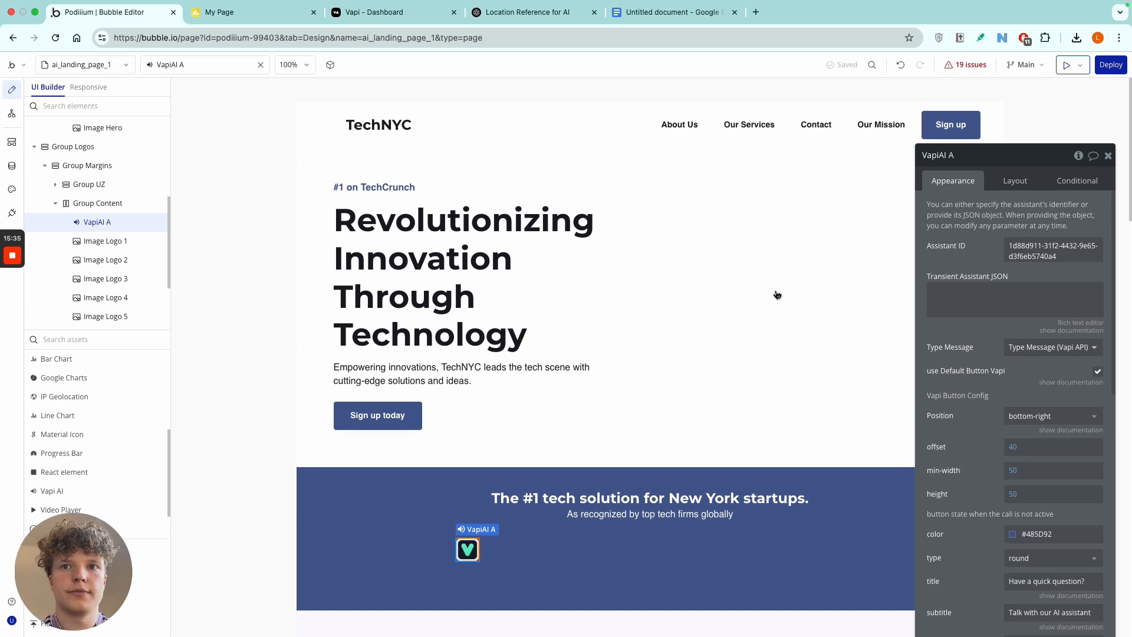
# Refresh the landing page preview and start a call with the AI assistant from the recolored button.
pyautogui.click(397, 12)
pyautogui.click(291, 12)
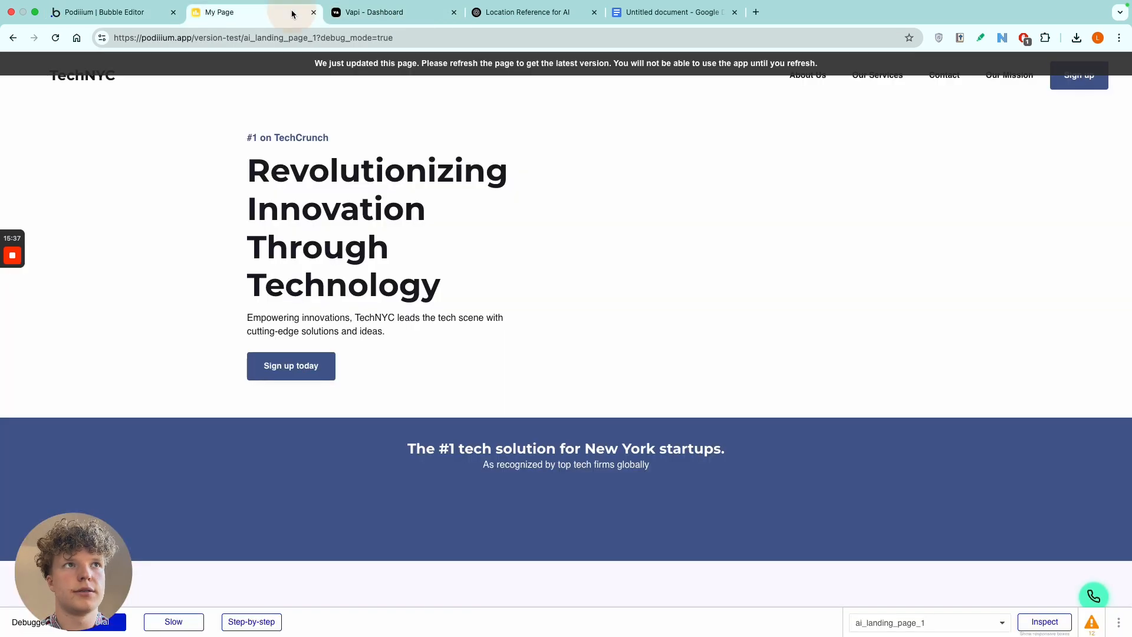
pyautogui.click(371, 60)
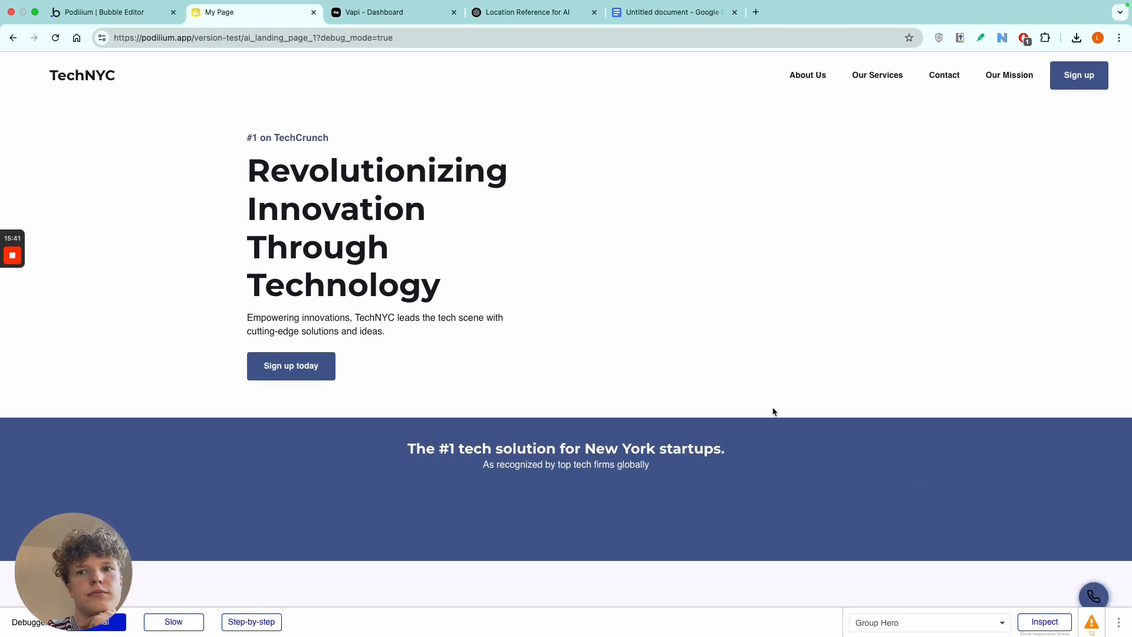
pyautogui.click(1098, 598)
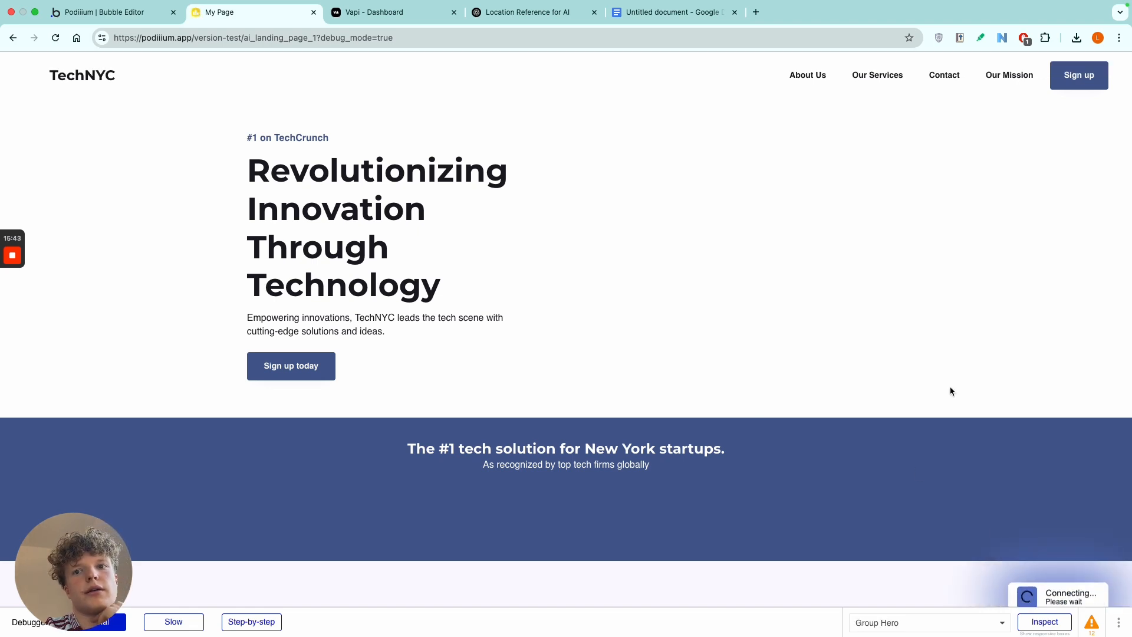